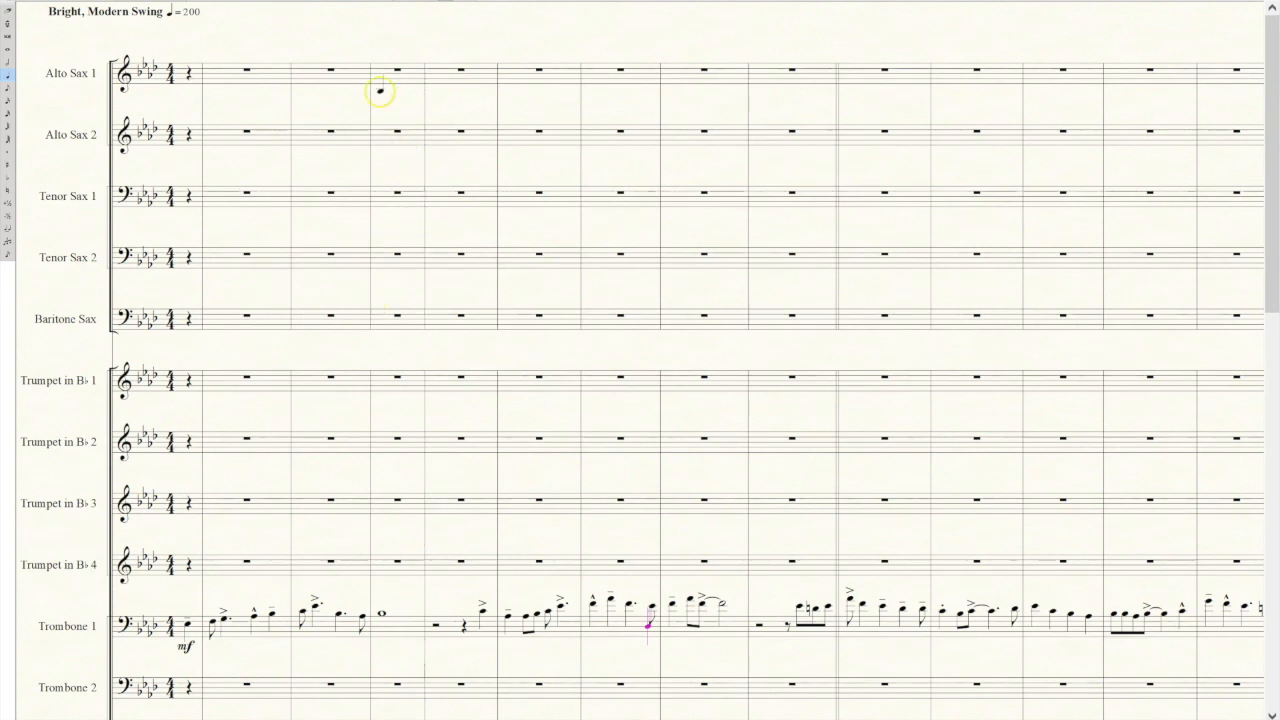
Enter a quarter rest, quarter note G and eighth notes B♭, G, A♭, B♭ in Alto Sax 1 above Trombone 1's first whole note.
{"action": "left_click", "coordinate": [382, 75]}
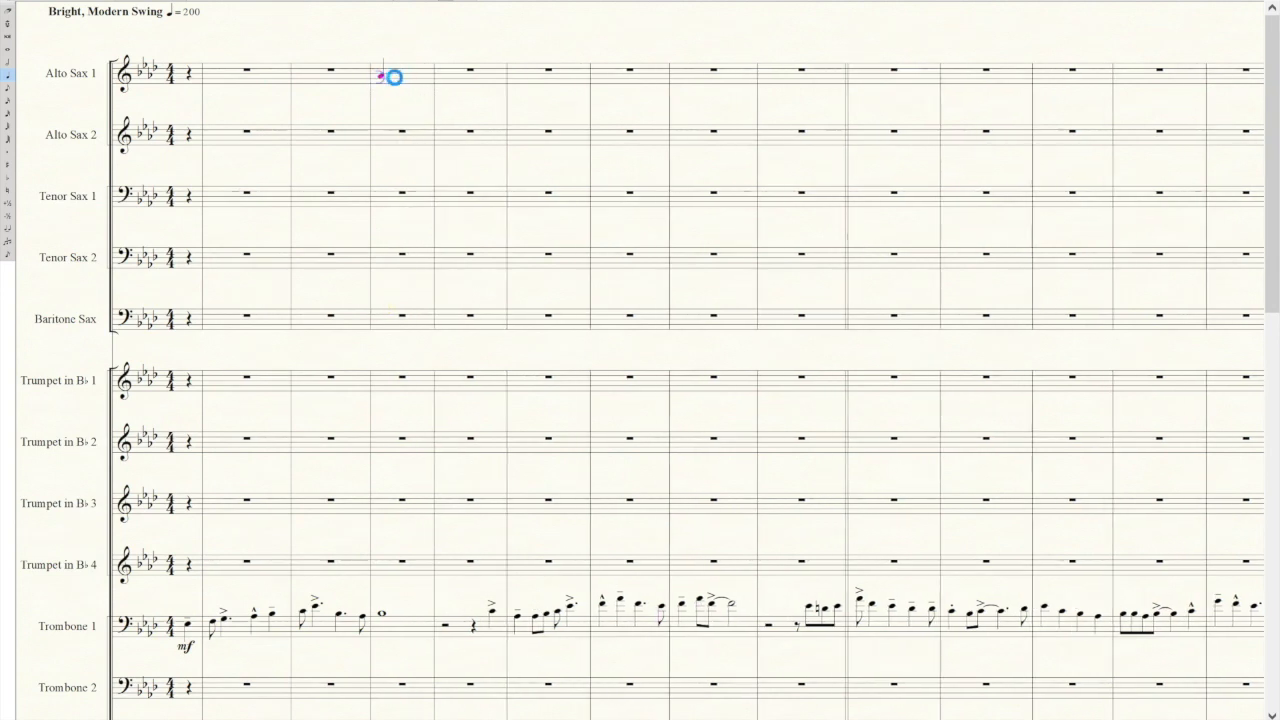
{"action": "left_click", "coordinate": [398, 73]}
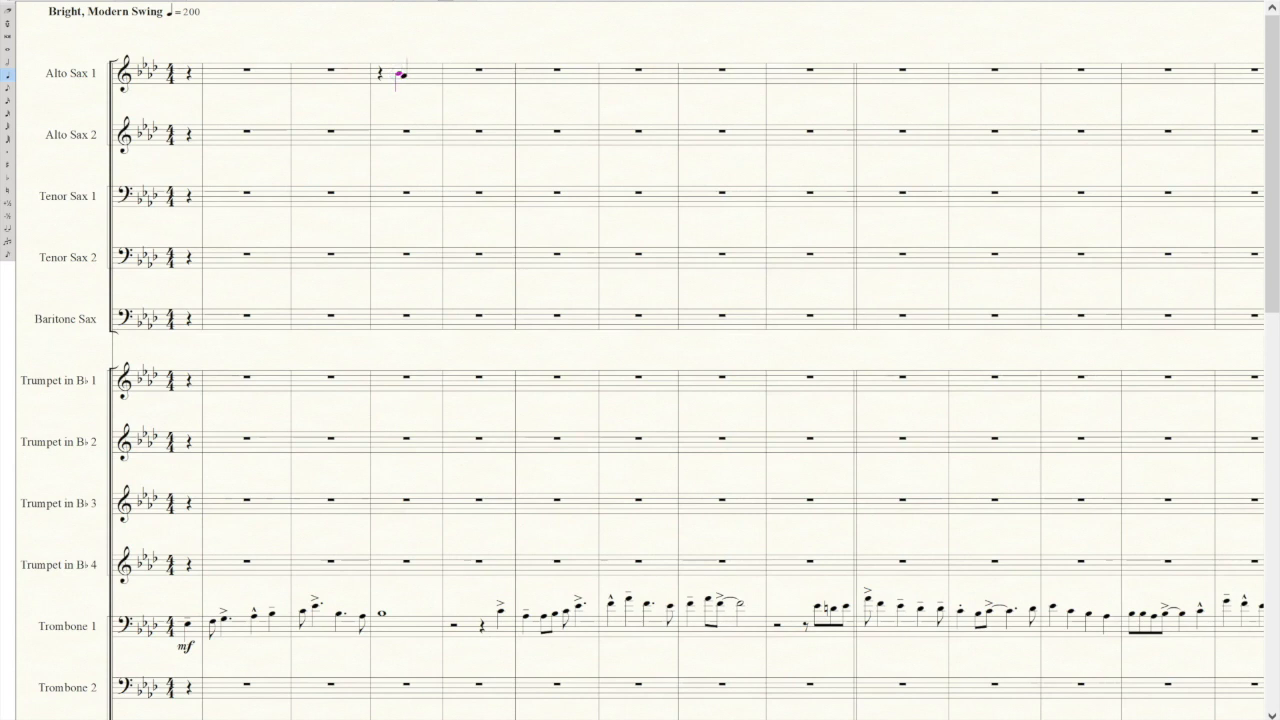
{"action": "left_click", "coordinate": [412, 72]}
{"action": "key", "text": "4"}
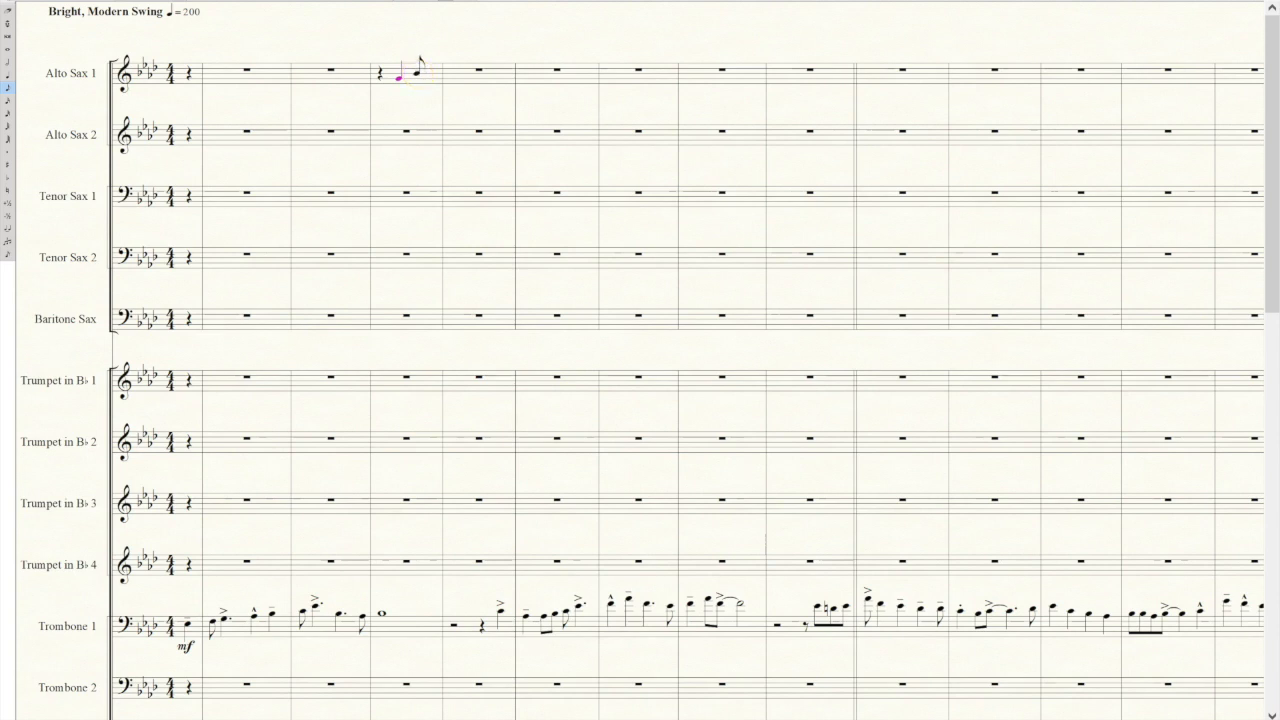
{"action": "left_click", "coordinate": [432, 78]}
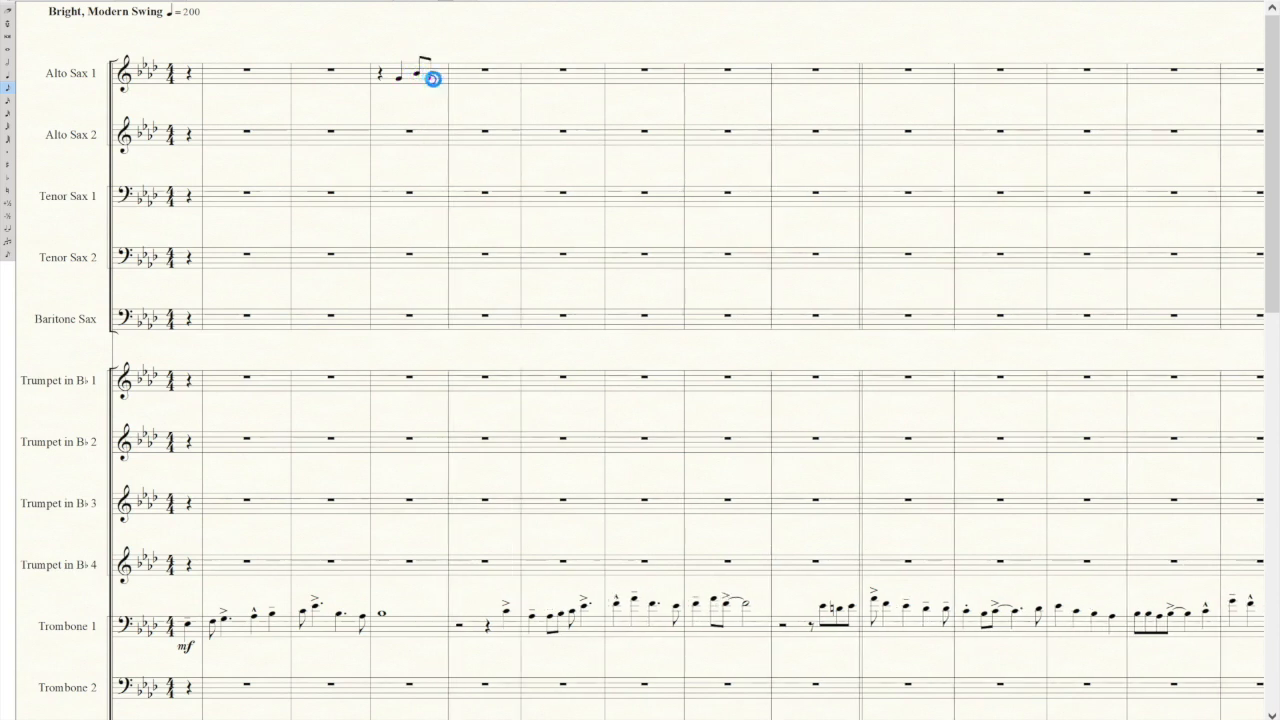
{"action": "left_click", "coordinate": [438, 76]}
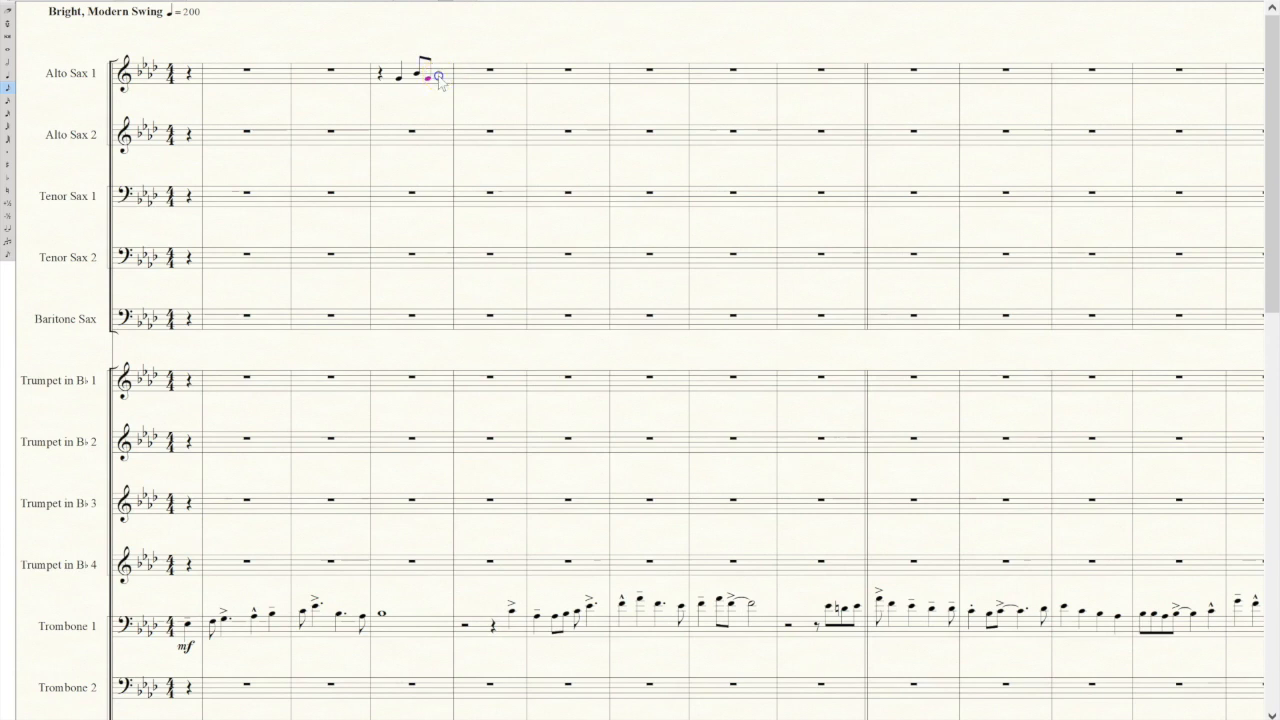
{"action": "left_click", "coordinate": [451, 74]}
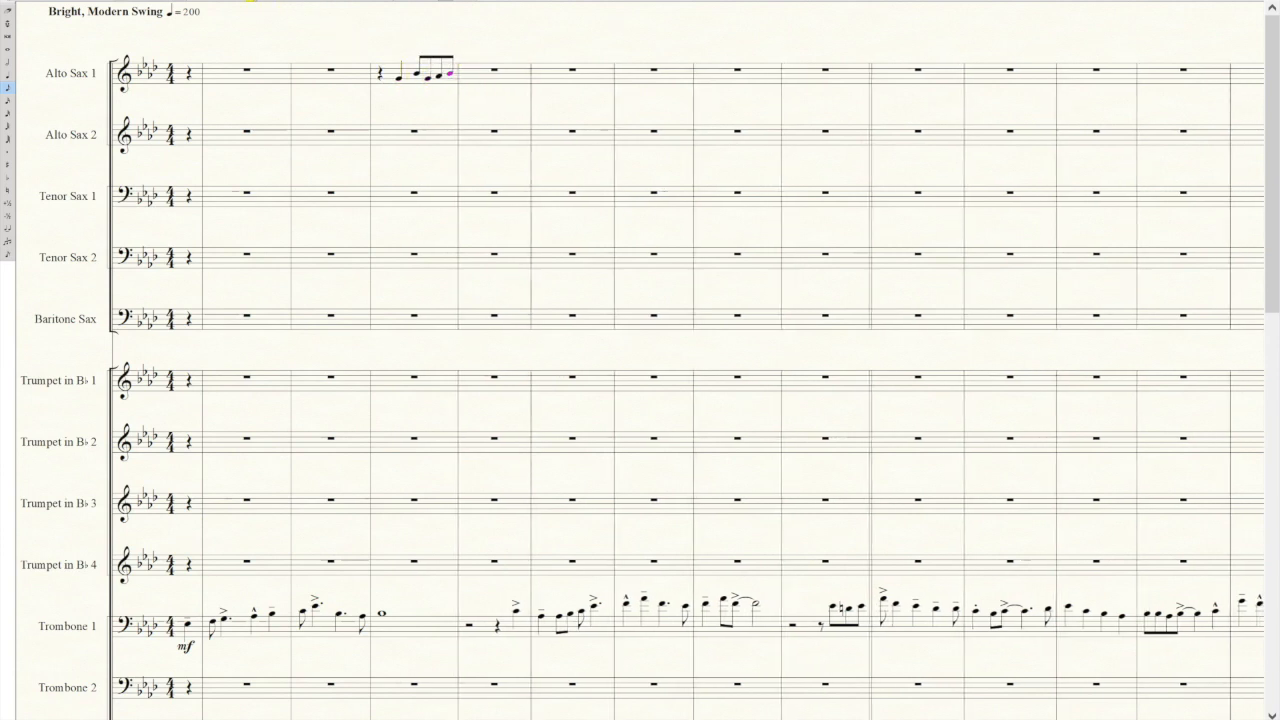
Add marcato articulations to the quarter note and the last eighth note of the new Alto Sax 1 figure.
{"action": "left_click", "coordinate": [498, 2]}
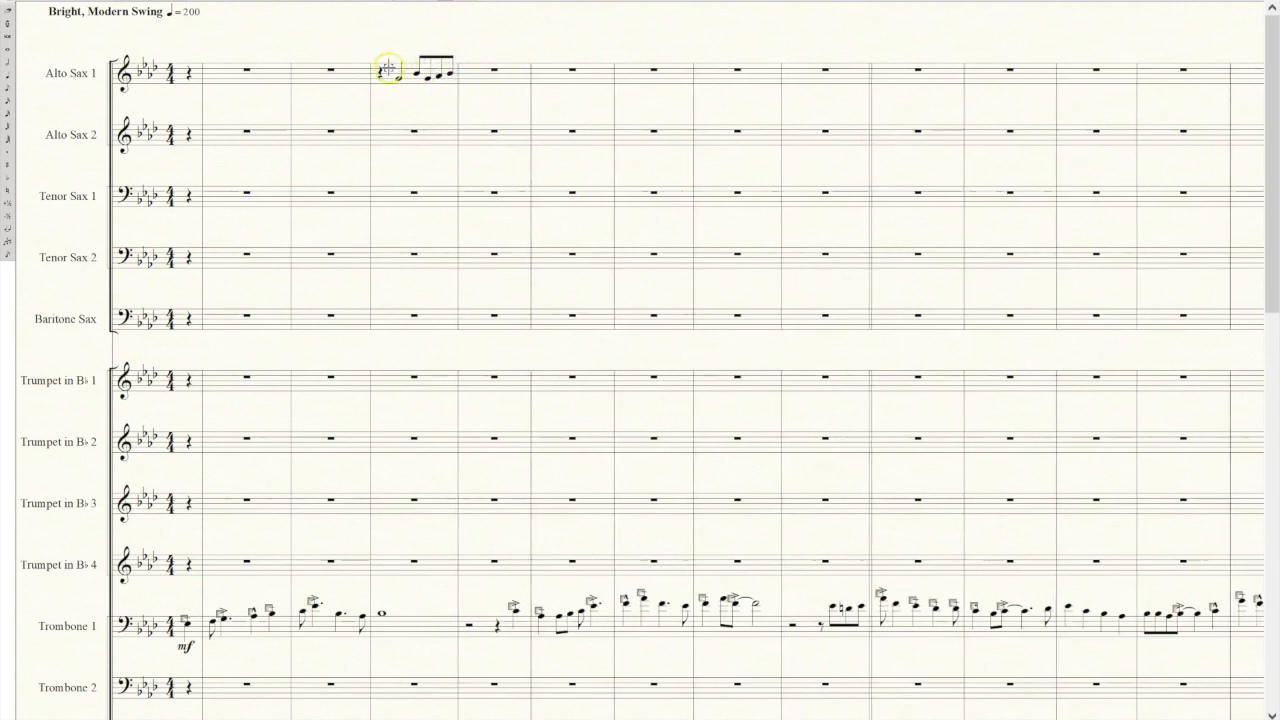
{"action": "left_click", "coordinate": [397, 62]}
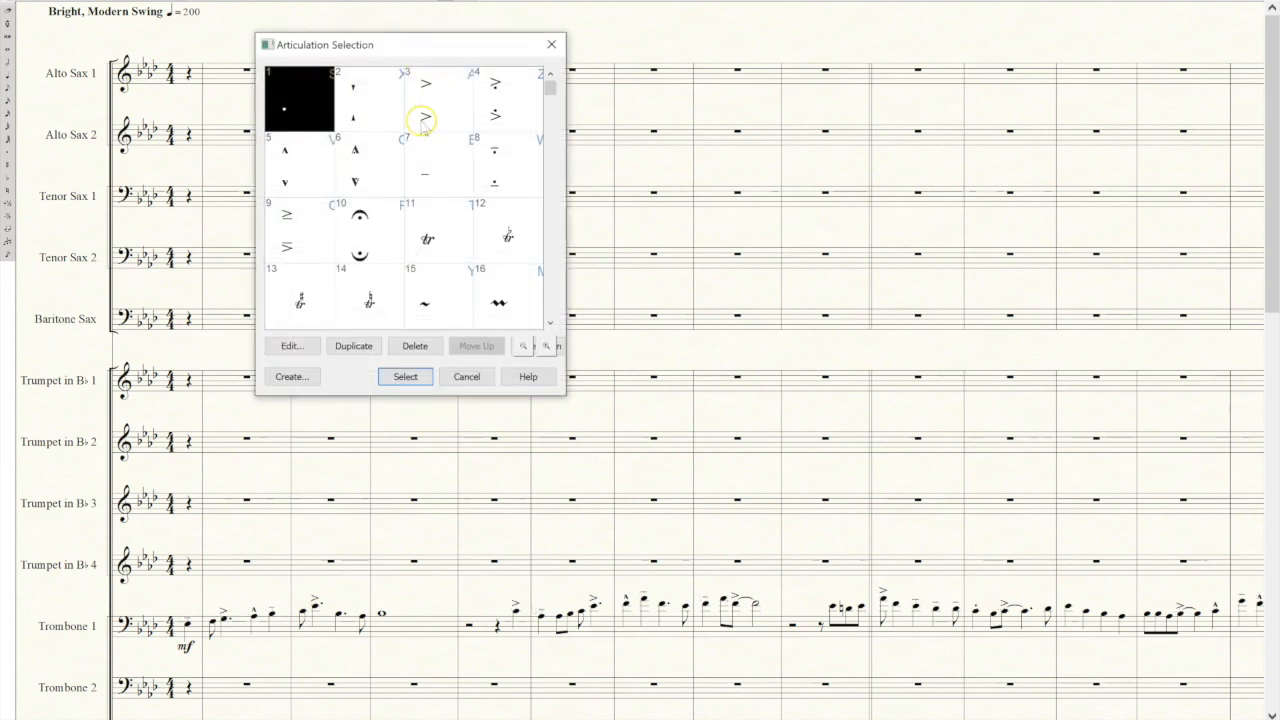
{"action": "left_click", "coordinate": [303, 173]}
{"action": "left_click", "coordinate": [406, 376]}
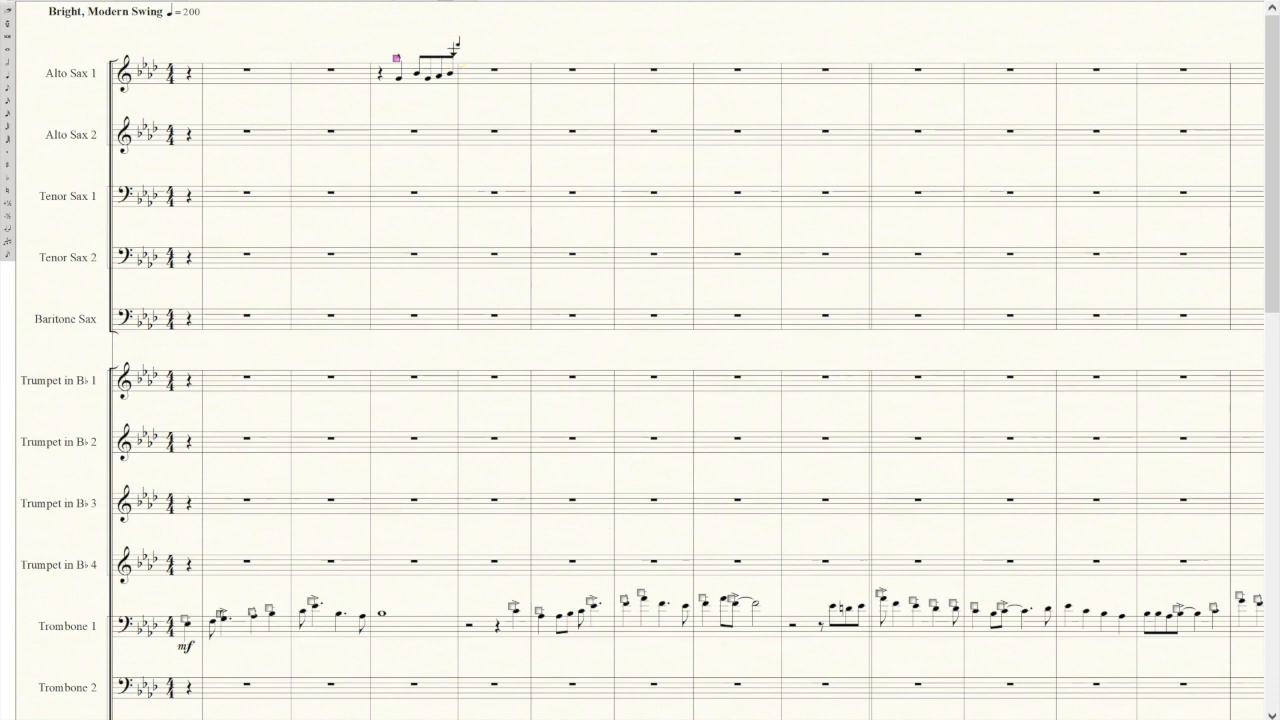
{"action": "left_click", "coordinate": [454, 47]}
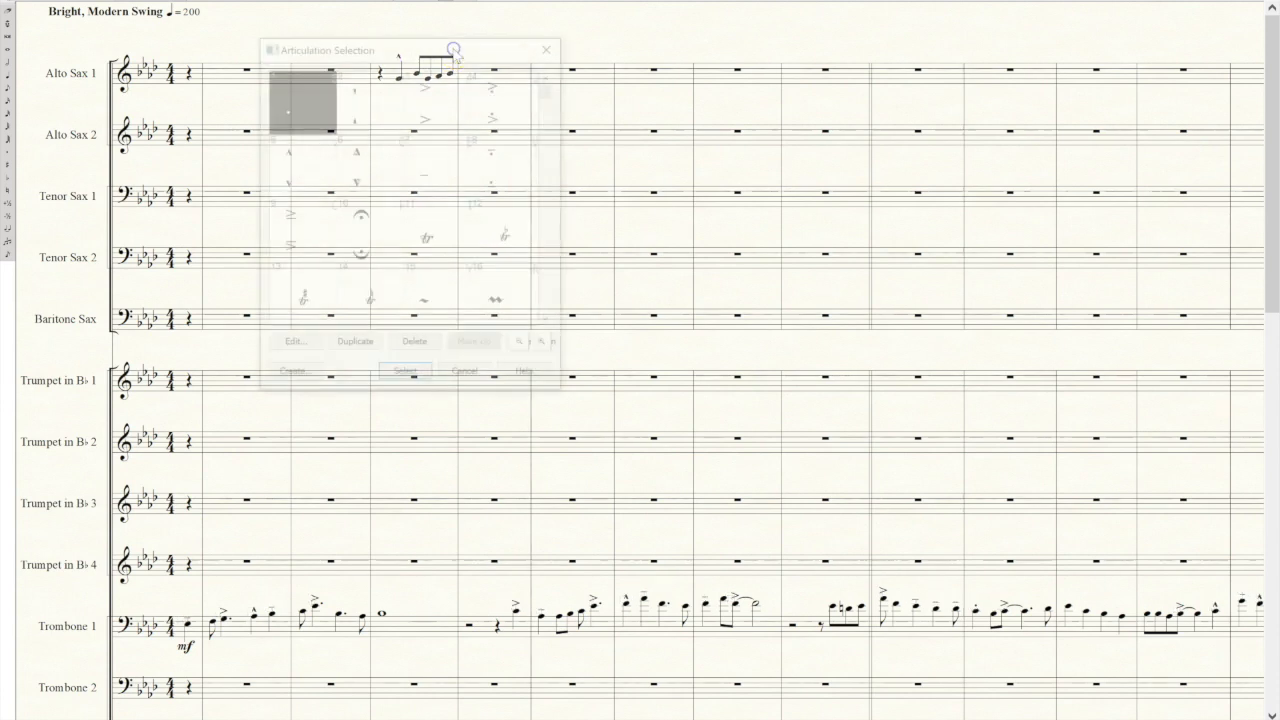
{"action": "left_click", "coordinate": [286, 175]}
{"action": "left_click", "coordinate": [405, 377]}
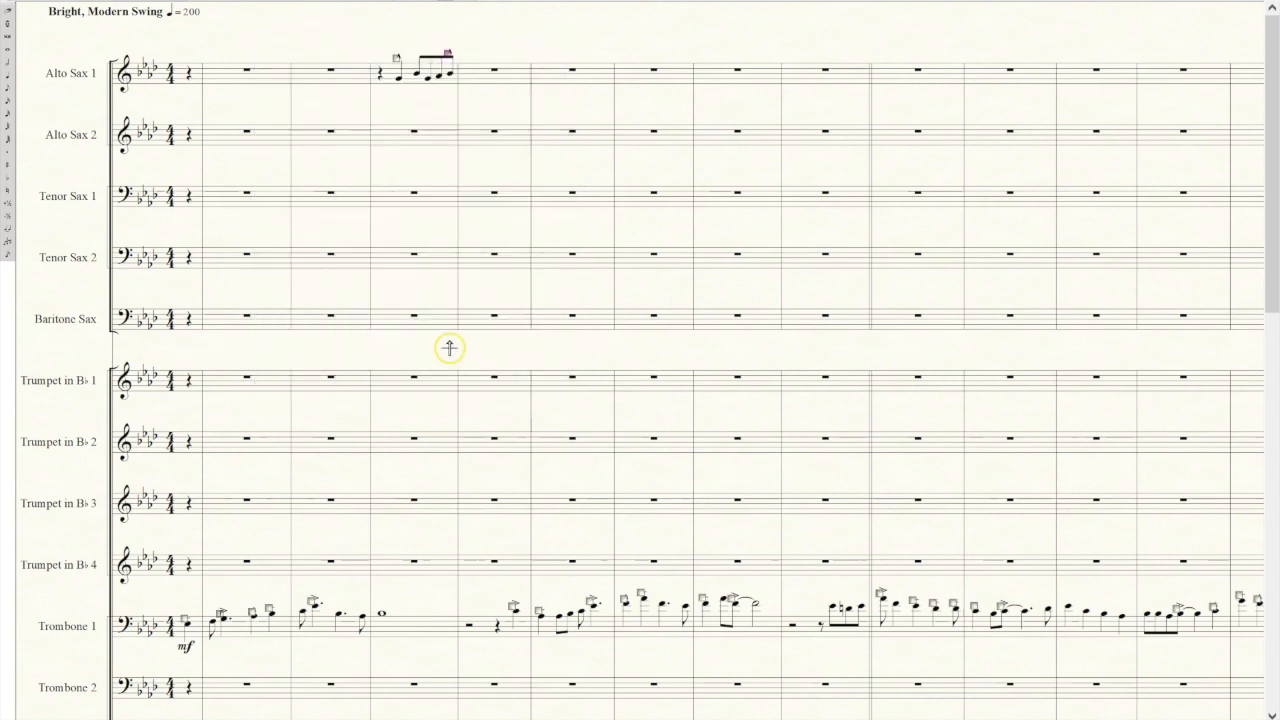
Slur the four eighth notes in the Alto Sax 1 figure from the first to the last.
{"action": "left_click", "coordinate": [150, 2]}
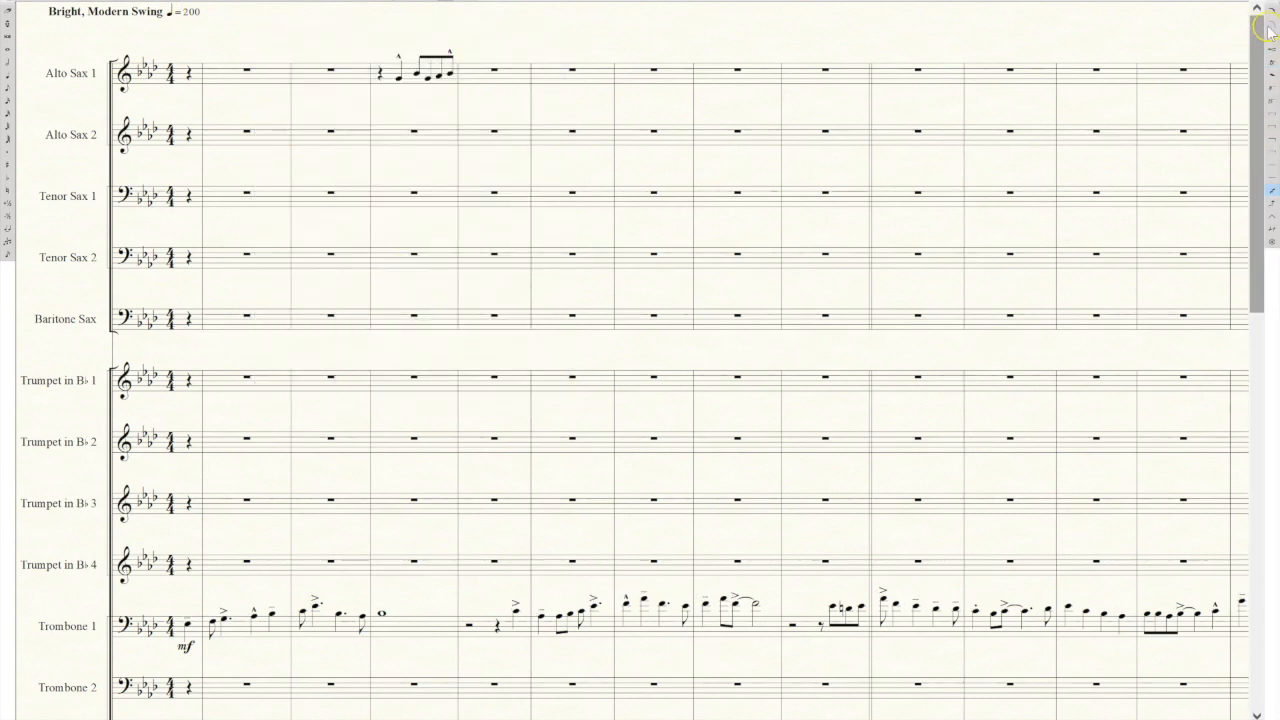
{"action": "left_click", "coordinate": [1273, 8]}
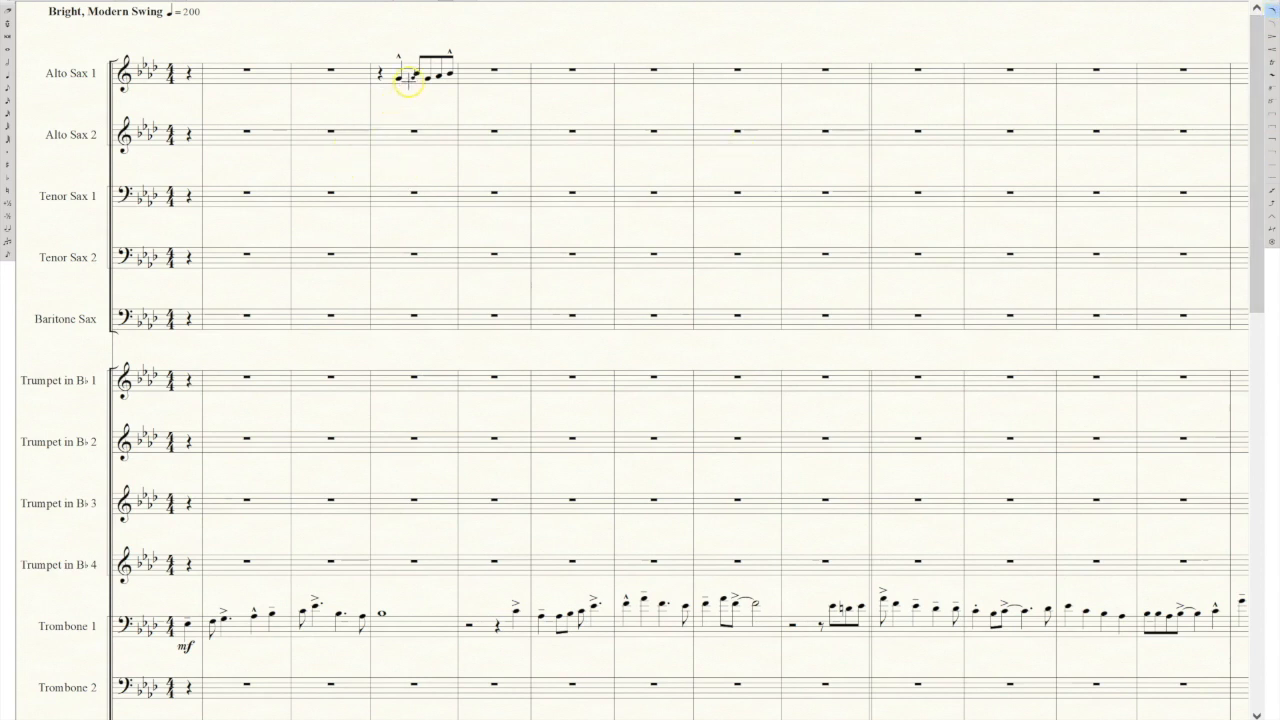
{"action": "left_click_drag", "start_coordinate": [414, 72], "coordinate": [448, 78]}
Copy the Alto Sax 1 measure into the same measure of Alto Sax 2, Tenor Sax 1, Tenor Sax 2 and Baritone Sax.
{"action": "left_click", "coordinate": [7, 4]}
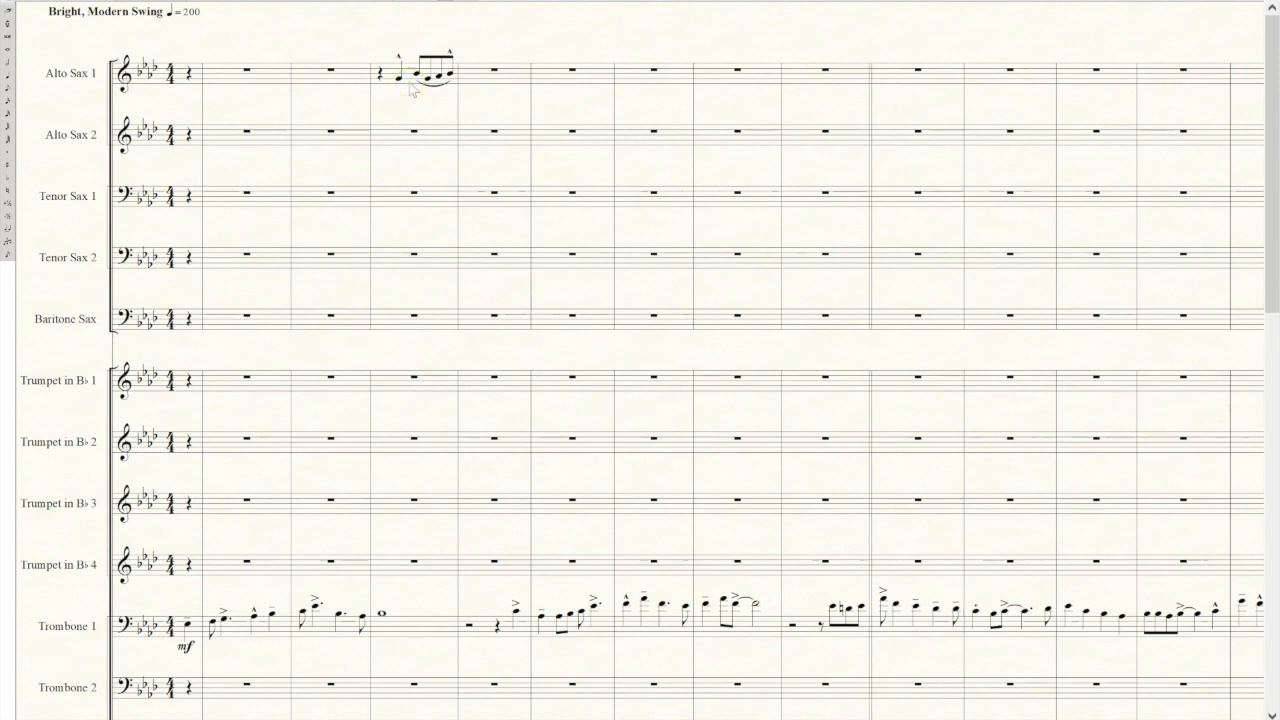
{"action": "left_click", "coordinate": [410, 84]}
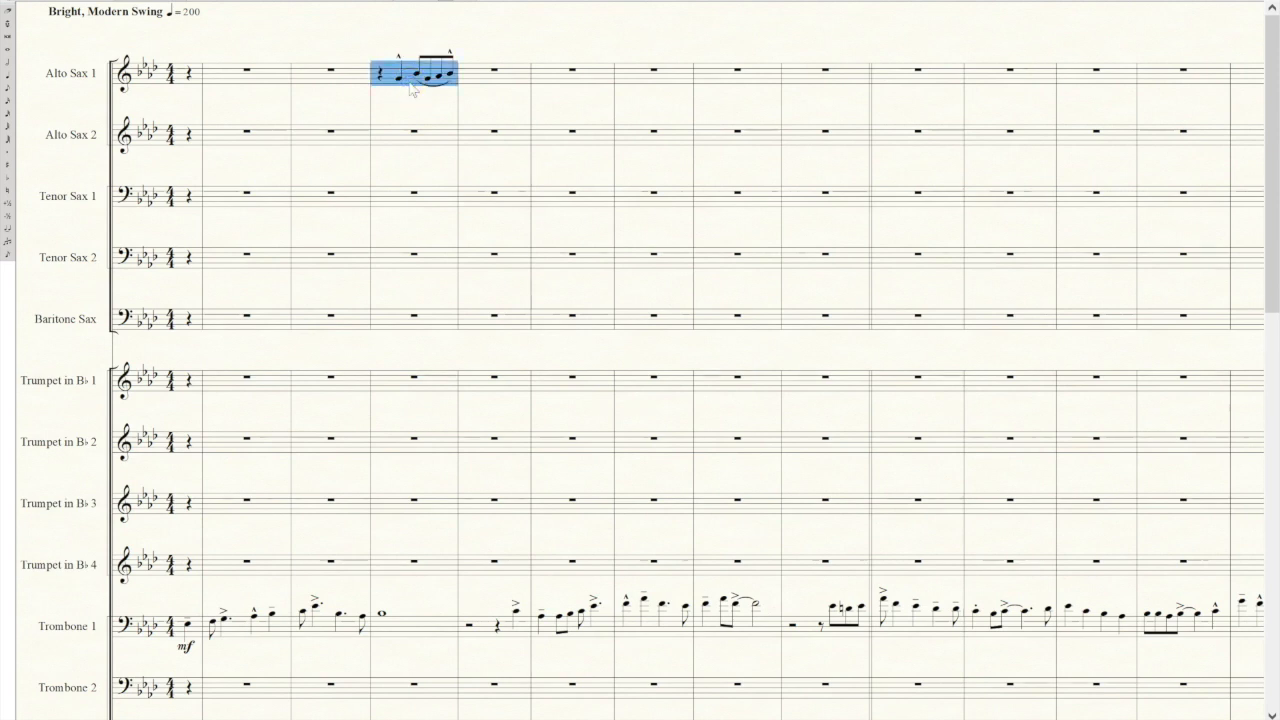
{"action": "left_click", "coordinate": [411, 134]}
{"action": "key", "text": "ctrl+v"}
{"action": "left_click", "coordinate": [398, 196]}
{"action": "key", "text": "ctrl+v"}
{"action": "left_click", "coordinate": [394, 256]}
{"action": "key", "text": "ctrl+v"}
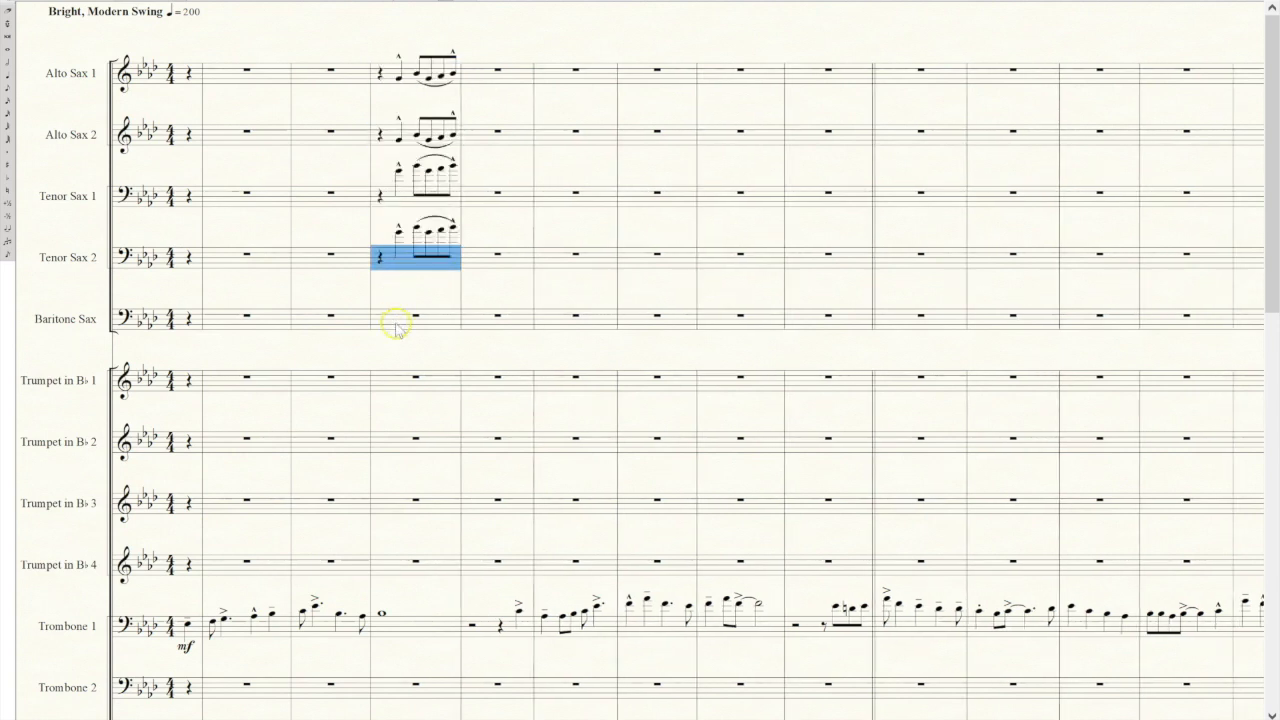
{"action": "left_click", "coordinate": [395, 320]}
{"action": "key", "text": "ctrl+v"}
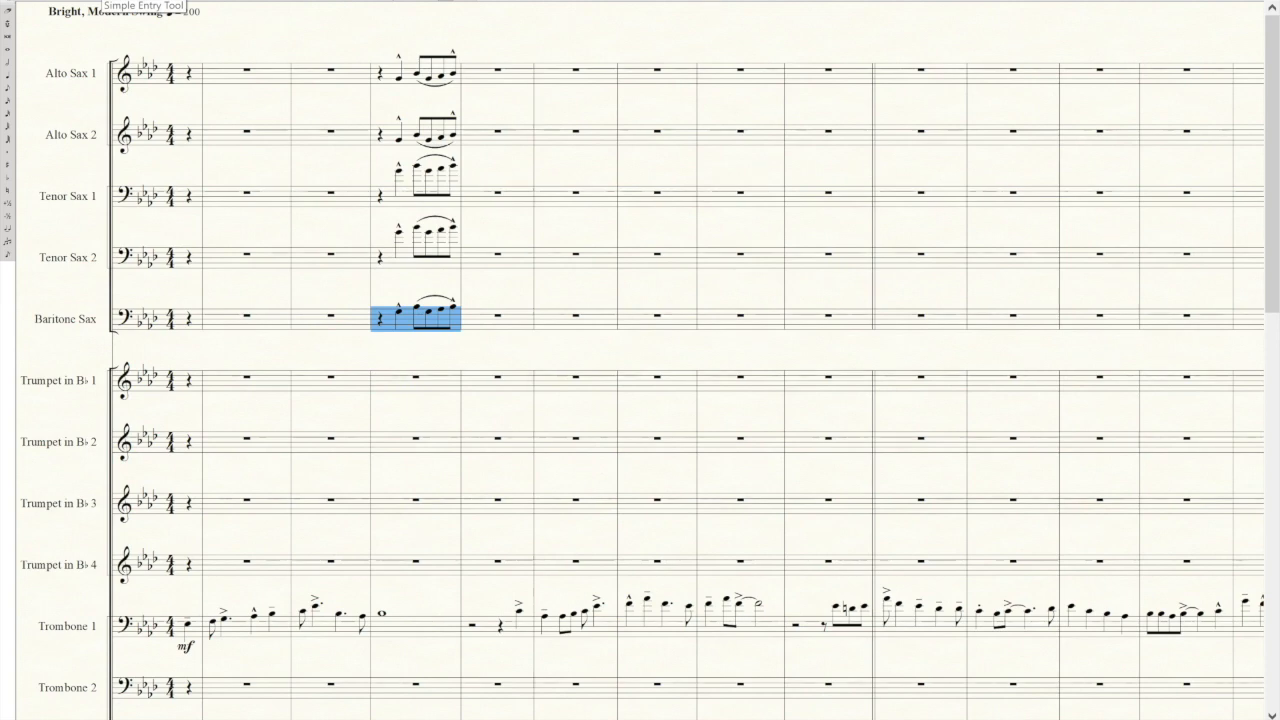
Try to harmonize the copied figure by lowering its quarter note in Alto Sax 2 and Tenor Sax 1.
{"action": "left_click_drag", "start_coordinate": [1270, 215], "coordinate": [1257, 184]}
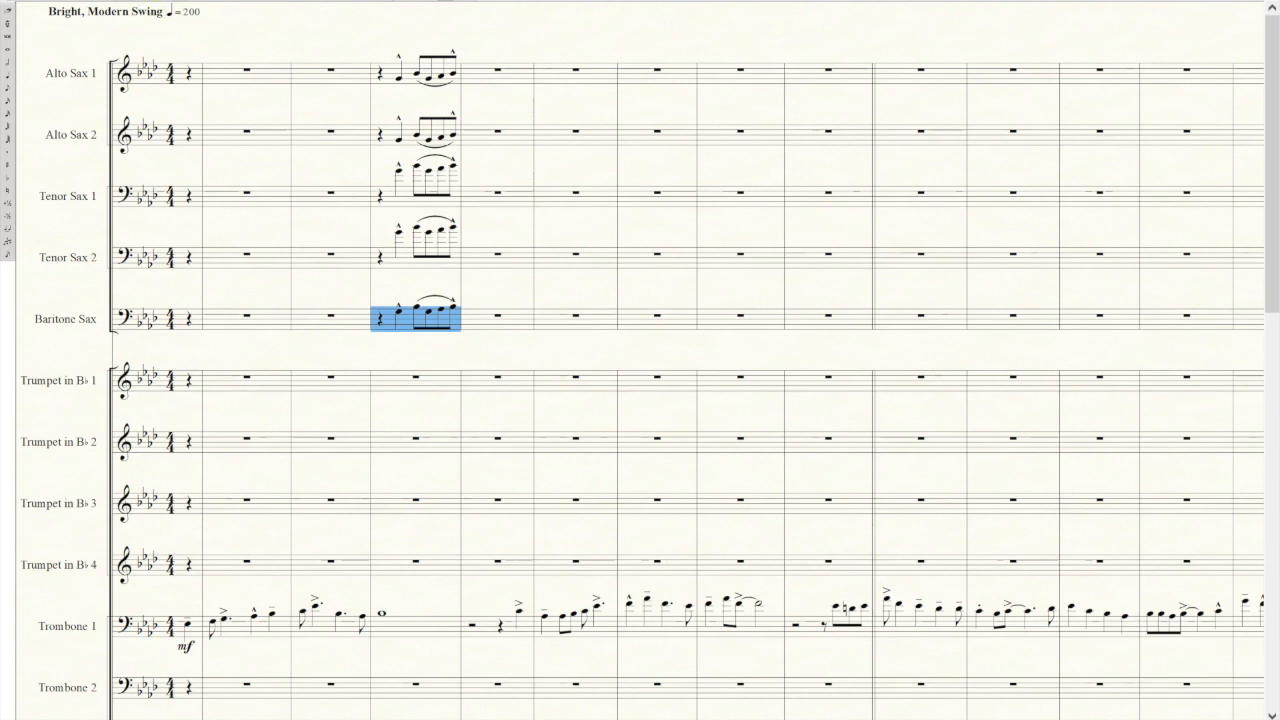
{"action": "key", "text": "n"}
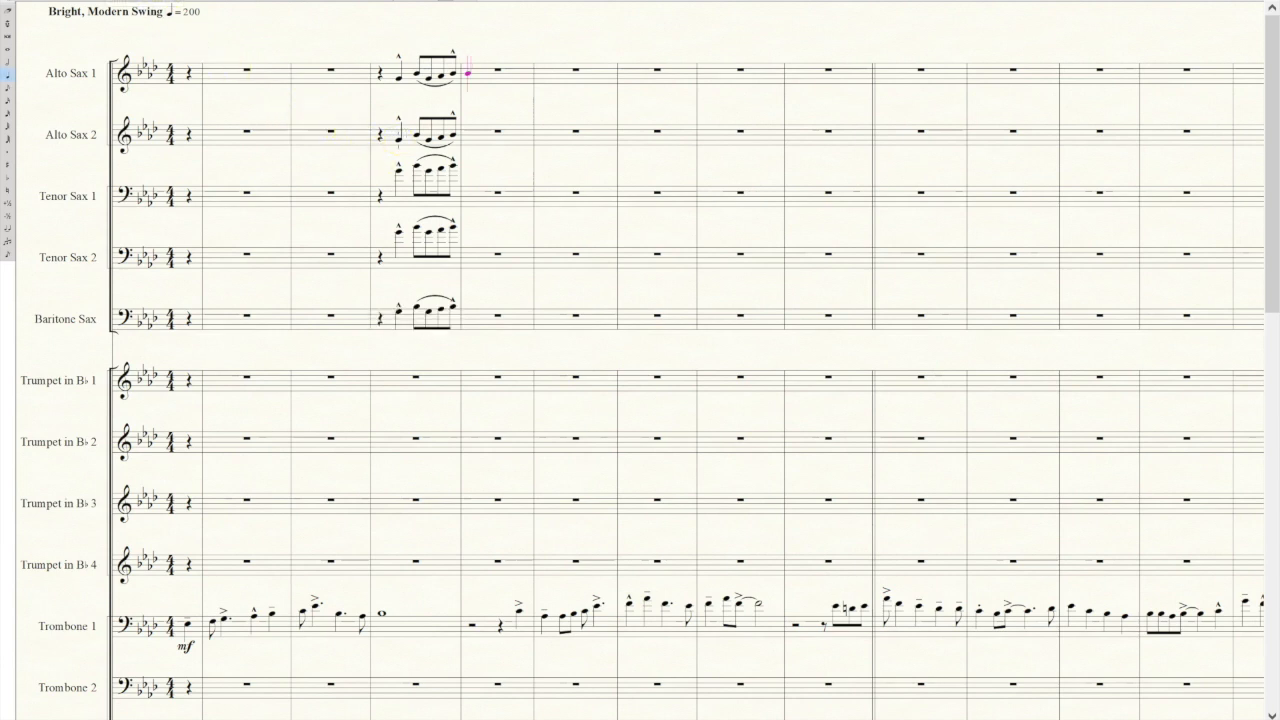
{"action": "left_click", "coordinate": [399, 140]}
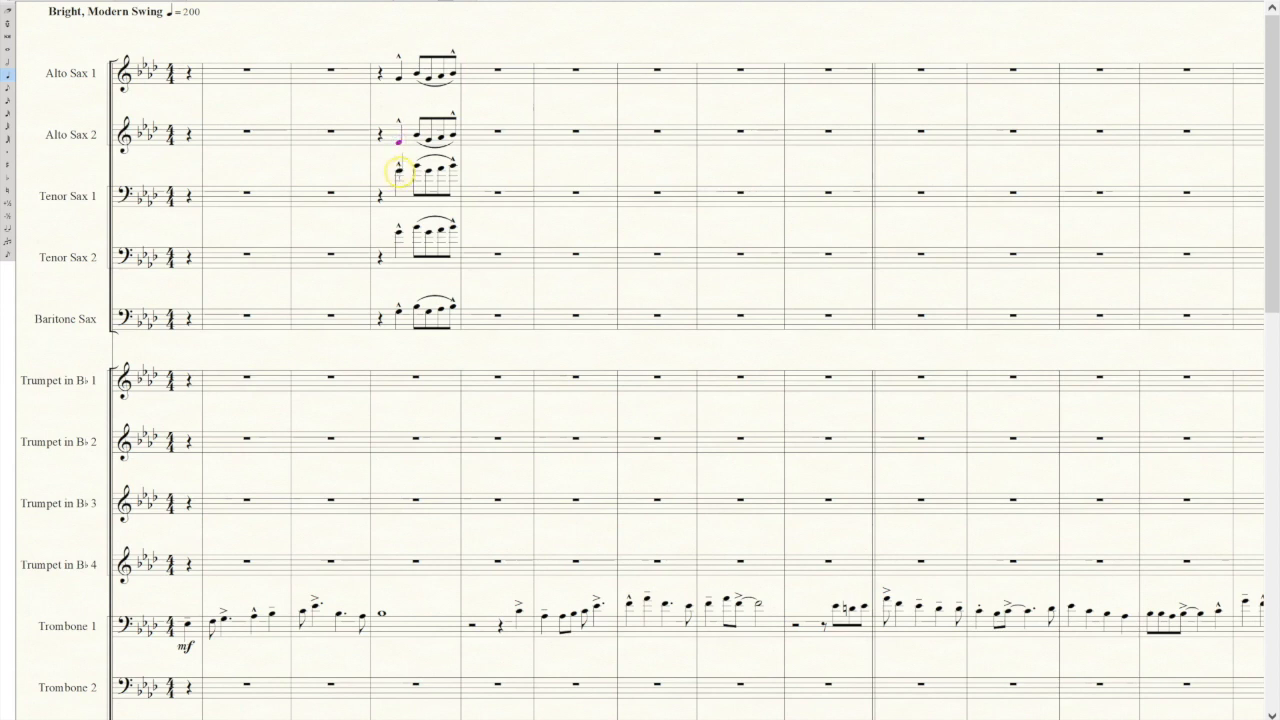
{"action": "left_click", "coordinate": [399, 171]}
{"action": "left_click", "coordinate": [401, 234]}
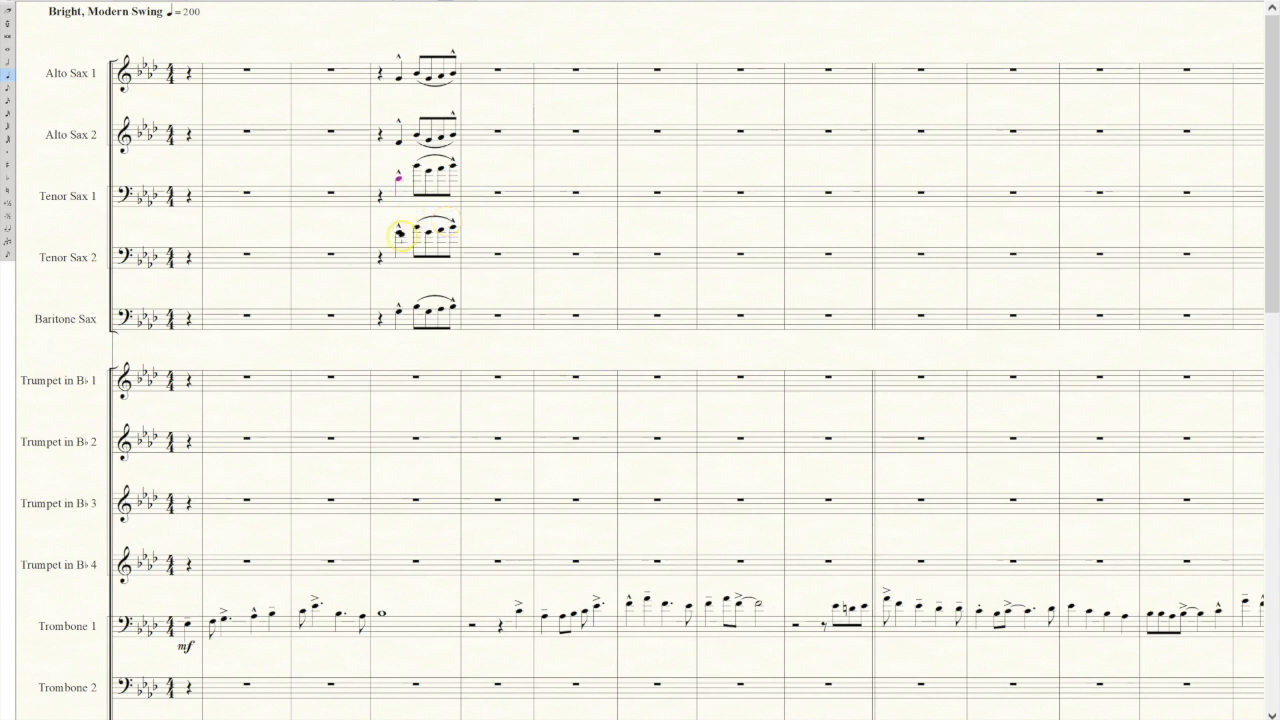
{"action": "left_click", "coordinate": [420, 250]}
{"action": "key", "text": "Down"}
{"action": "key", "text": "Down"}
{"action": "key", "text": "Up"}
{"action": "key", "text": "Up"}
{"action": "key", "text": "Up"}
{"action": "key", "text": "ctrl+Up"}
{"action": "key", "text": "Up"}
Overwrite the four lower saxophone staves with the Alto Sax 1 measure to restore the unison figure.
{"action": "left_click", "coordinate": [400, 84]}
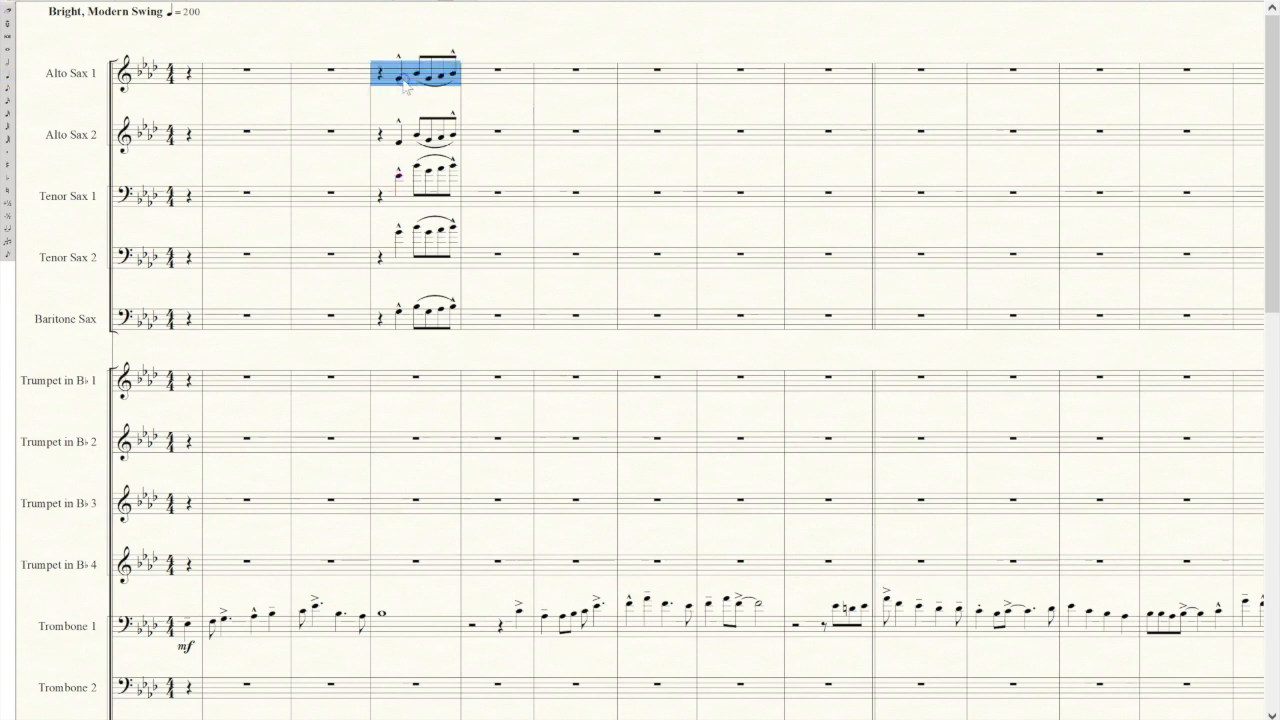
{"action": "left_click", "coordinate": [403, 124]}
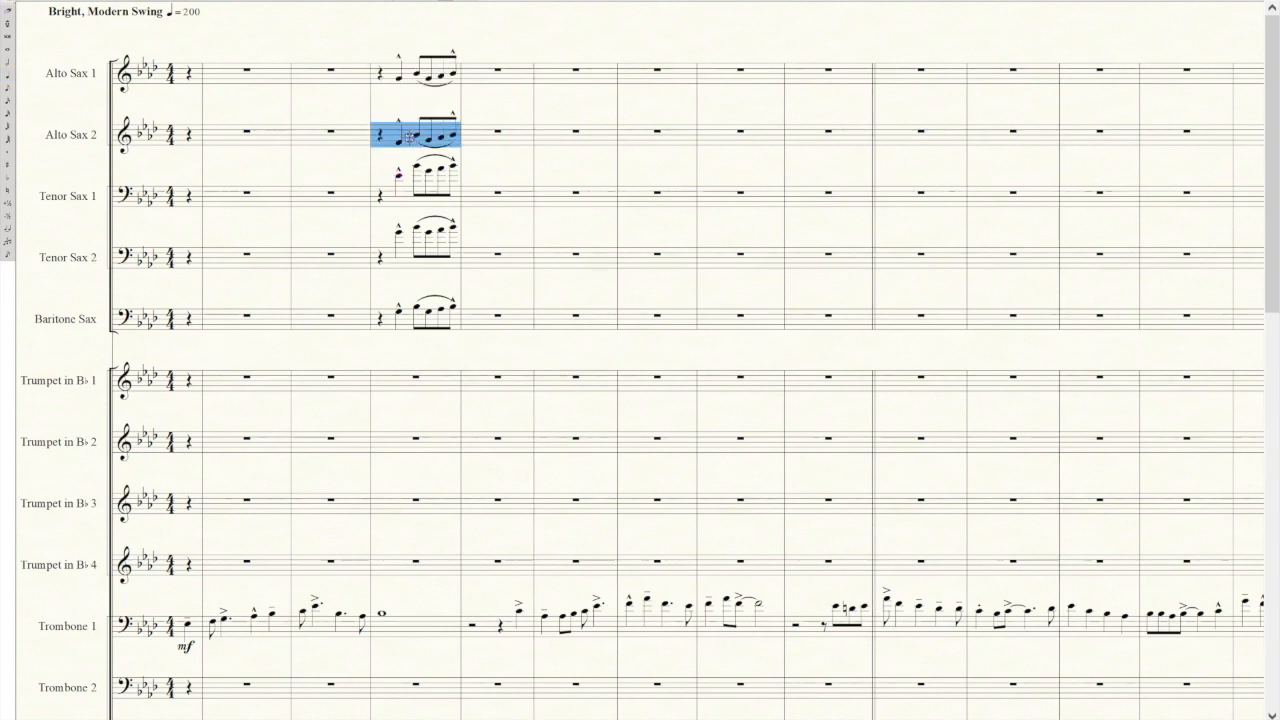
{"action": "left_click", "coordinate": [406, 204]}
{"action": "left_click", "coordinate": [412, 240]}
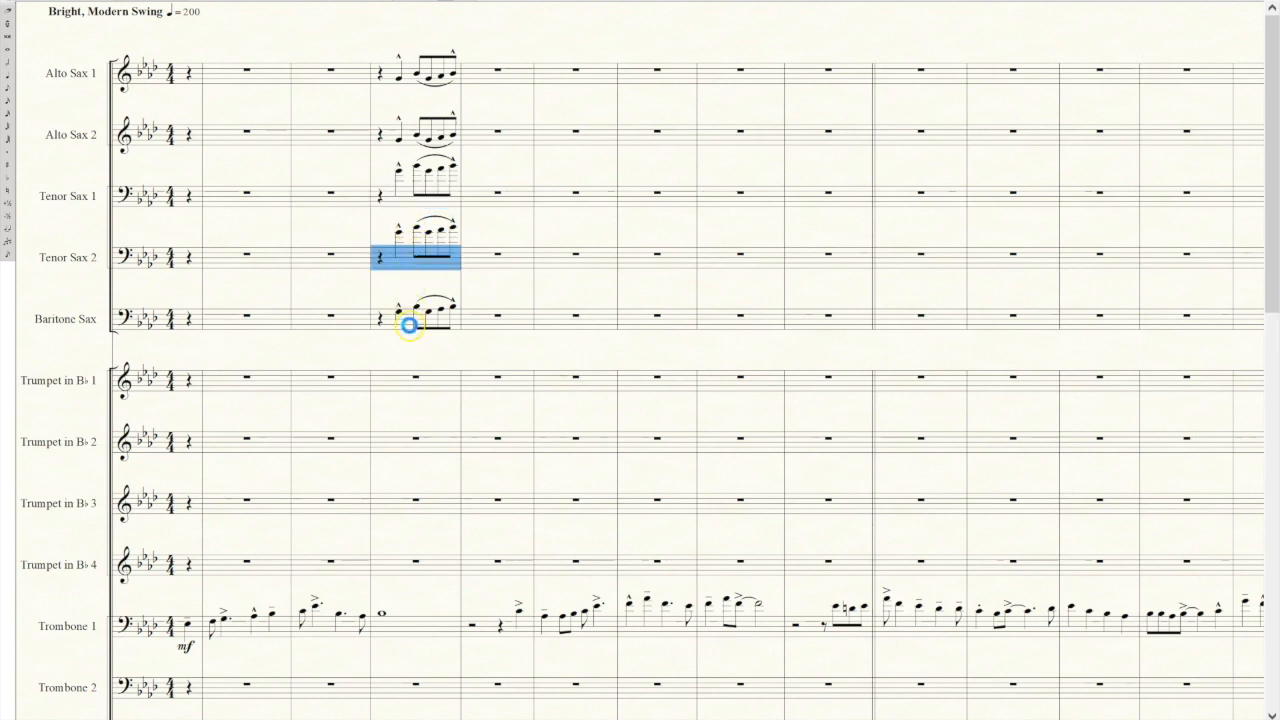
{"action": "left_click", "coordinate": [409, 322]}
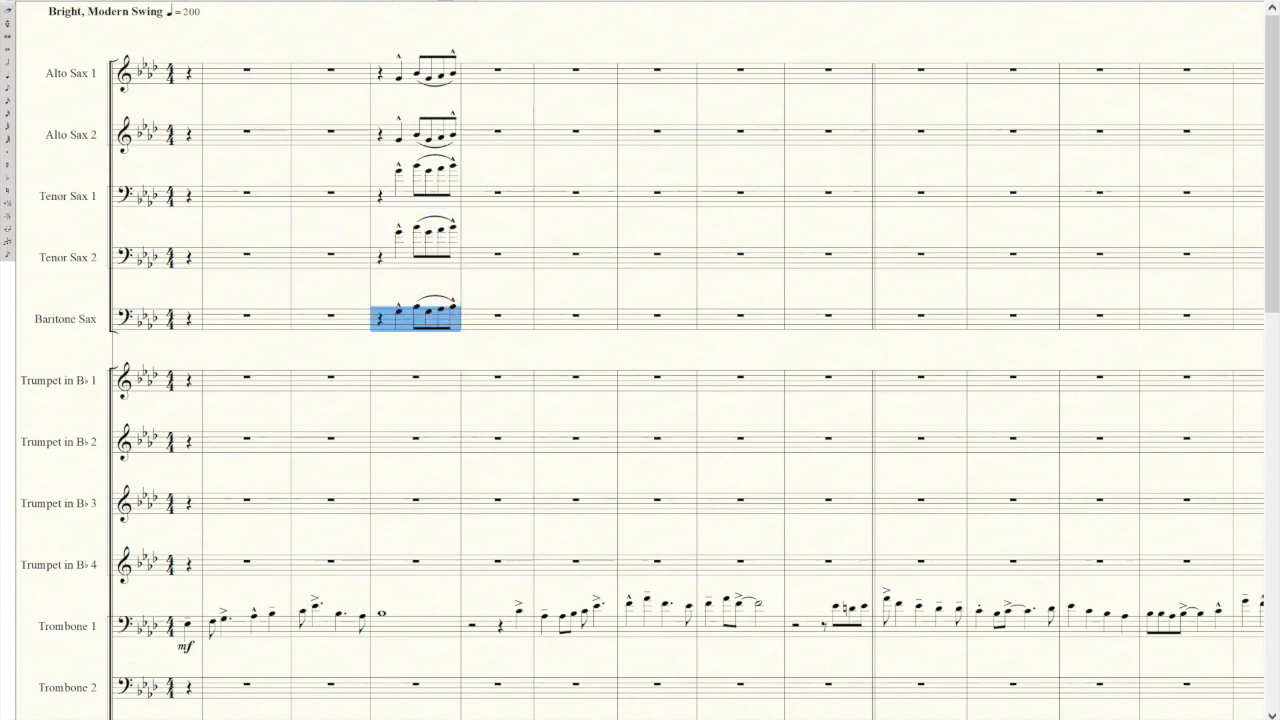
Harmonize the figure's last eighth note by lowering it to G in Alto Sax 2 and to a lower chord tone in Tenor Sax 1.
{"action": "left_click", "coordinate": [168, 1]}
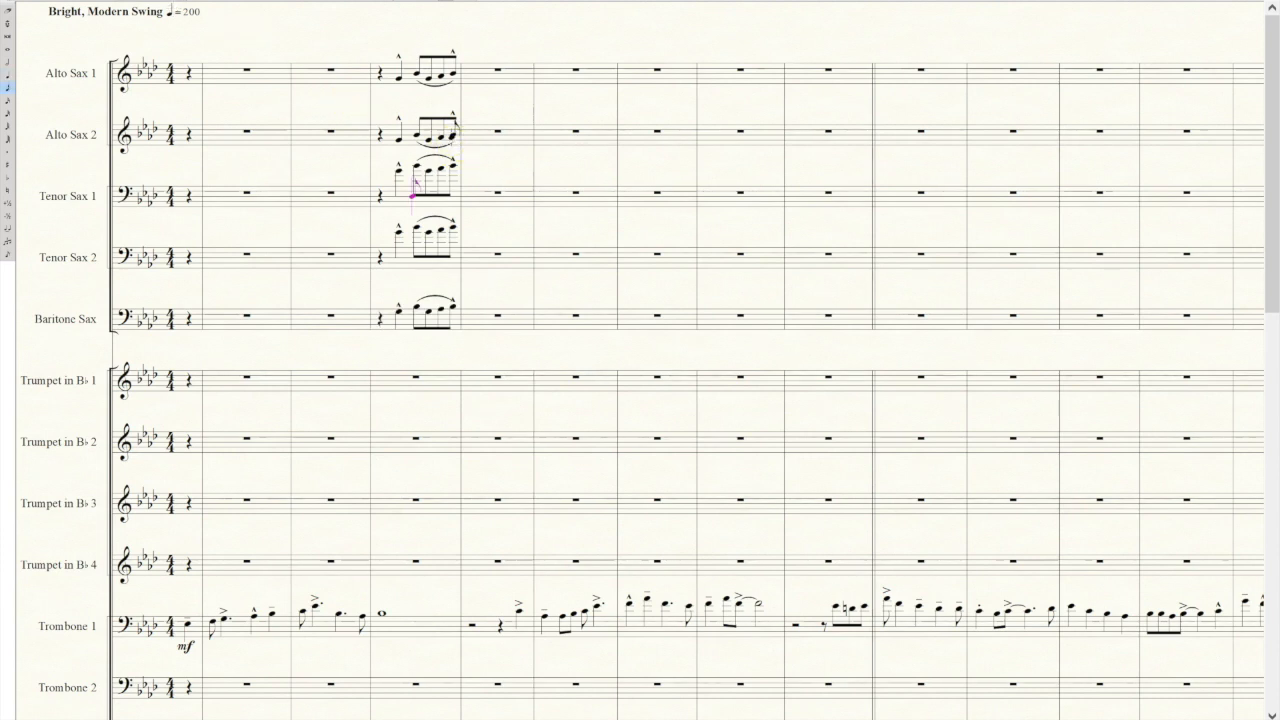
{"action": "left_click", "coordinate": [453, 137]}
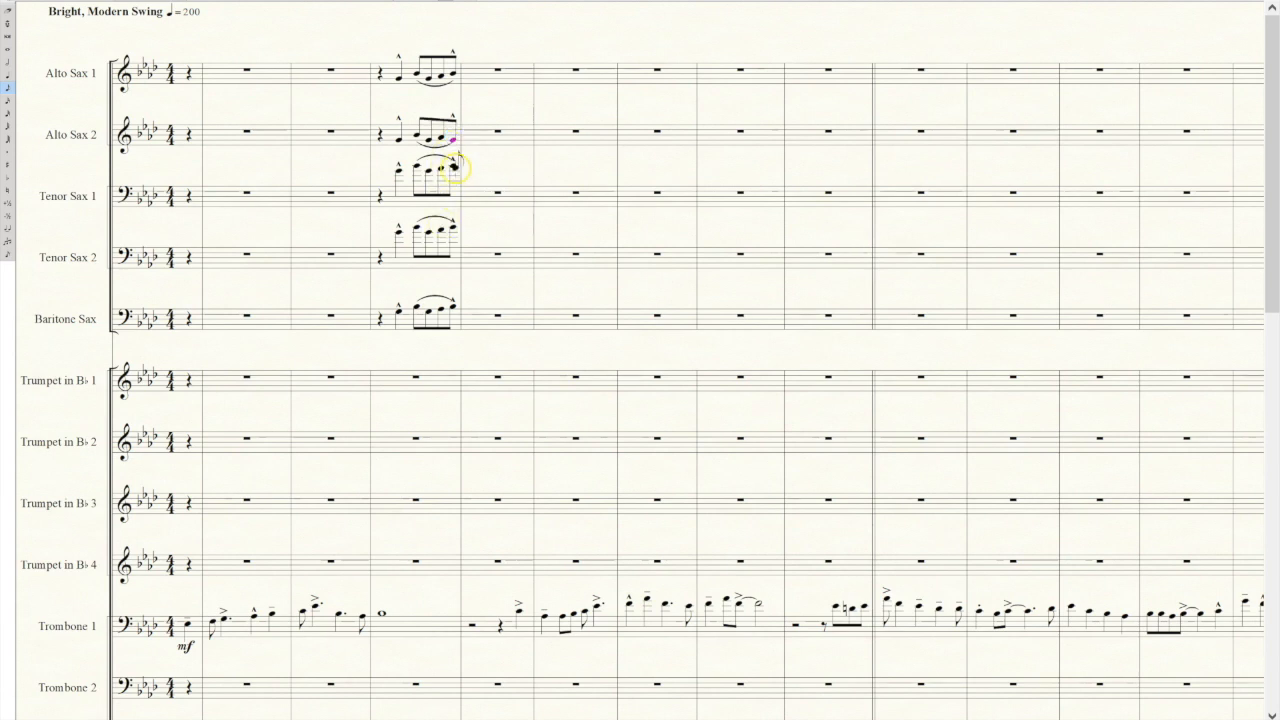
{"action": "left_click", "coordinate": [455, 166]}
{"action": "key", "text": "Down"}
{"action": "key", "text": "Down"}
{"action": "key", "text": "XF86AudioMute"}
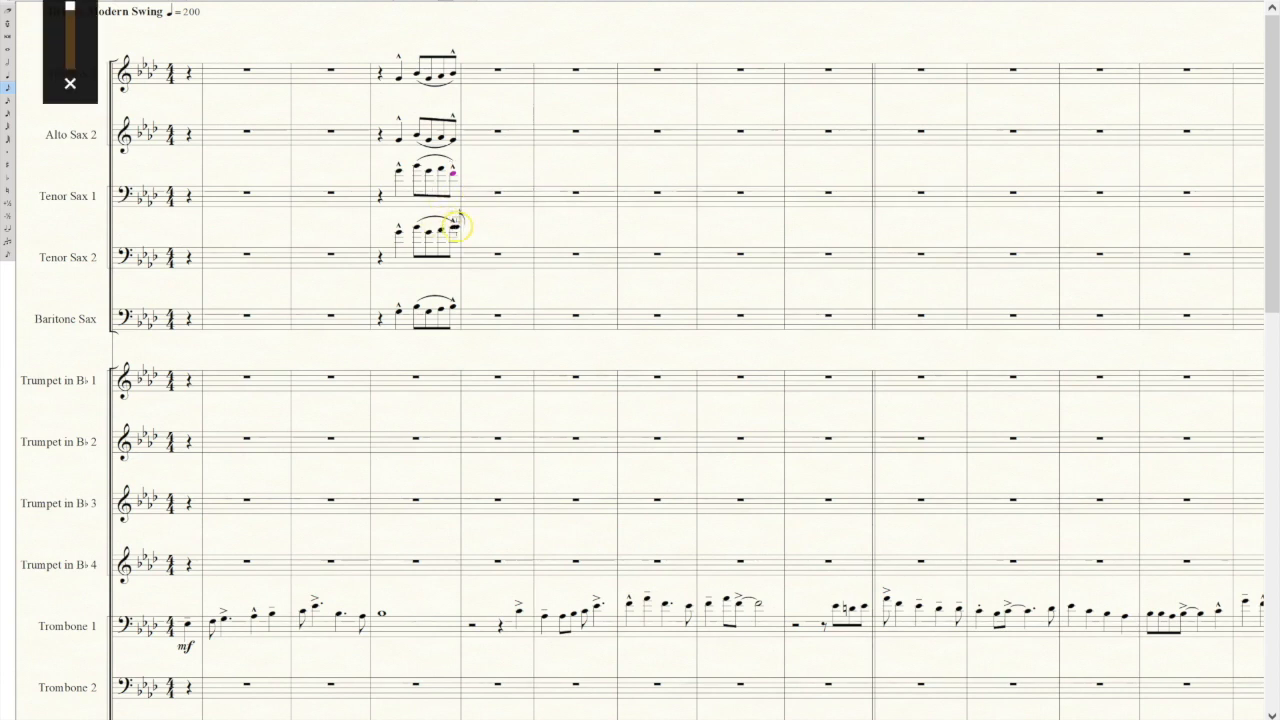
Lower the figure's last eighth note in Tenor Sax 2 to a chord tone beneath the Tenor Sax 1 note.
{"action": "left_click", "coordinate": [500, 240]}
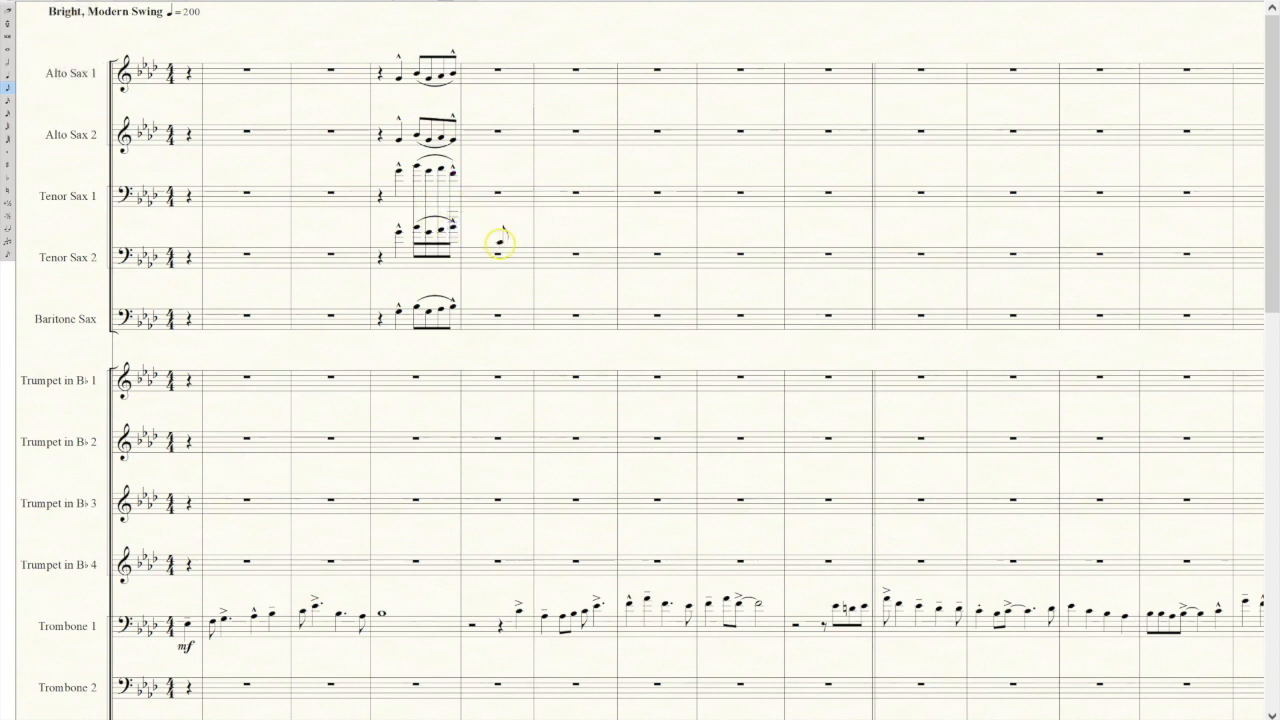
{"action": "key", "text": "ctrl+z"}
{"action": "left_click", "coordinate": [446, 231]}
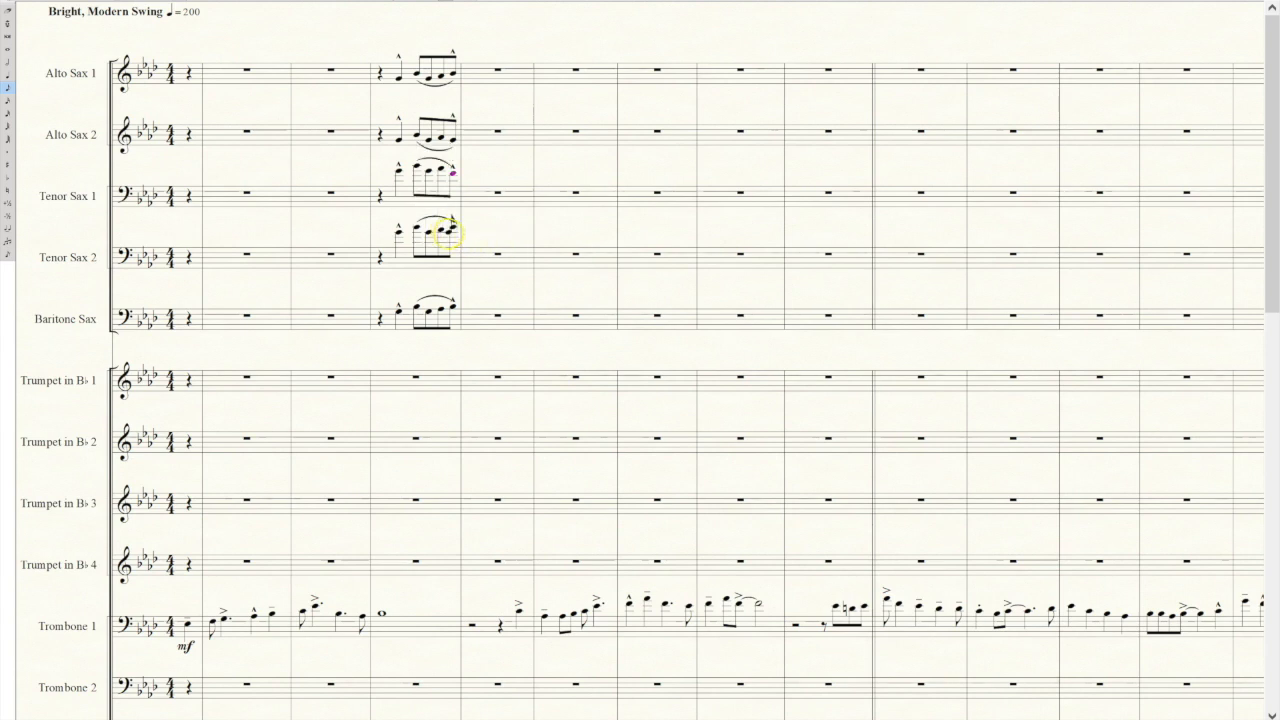
{"action": "left_click_drag", "start_coordinate": [449, 233], "coordinate": [452, 228]}
{"action": "left_click", "coordinate": [452, 228]}
{"action": "key", "text": "Down"}
{"action": "left_click", "coordinate": [263, 217]}
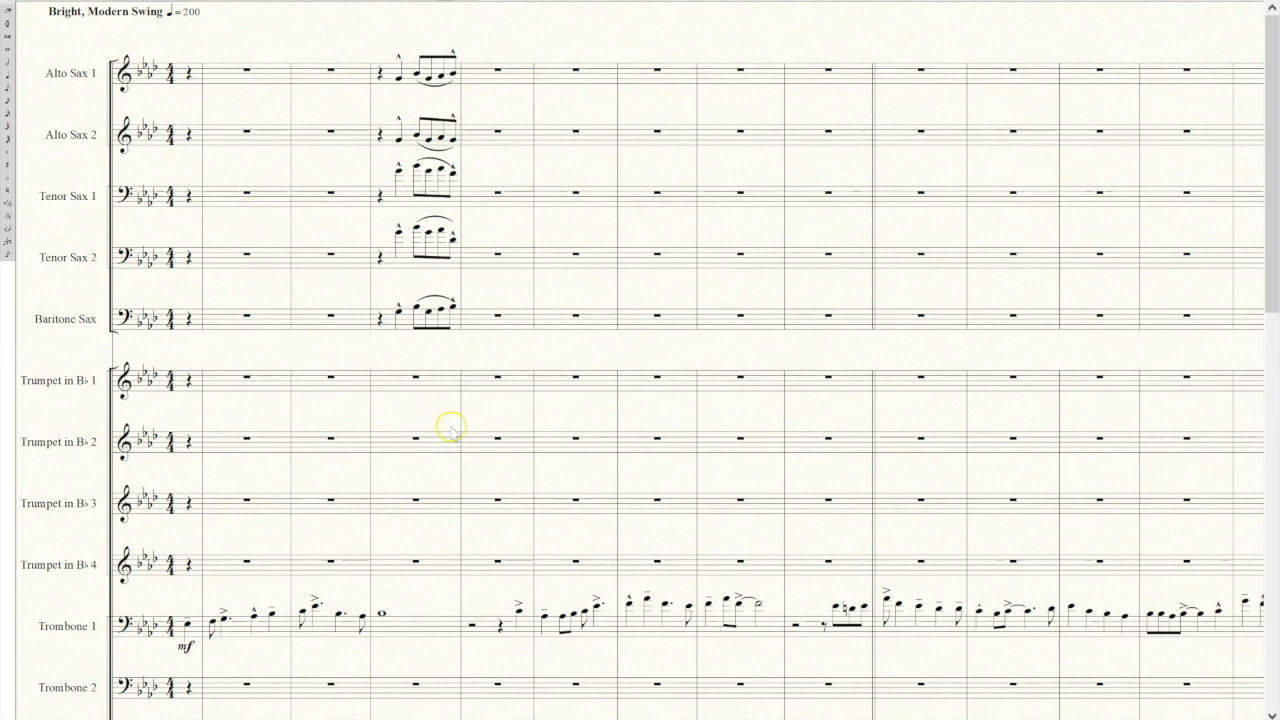
Try to paste the five-saxophone figure starting partway through its own measure, and undo the paste.
{"action": "left_click_drag", "start_coordinate": [374, 48], "coordinate": [462, 337]}
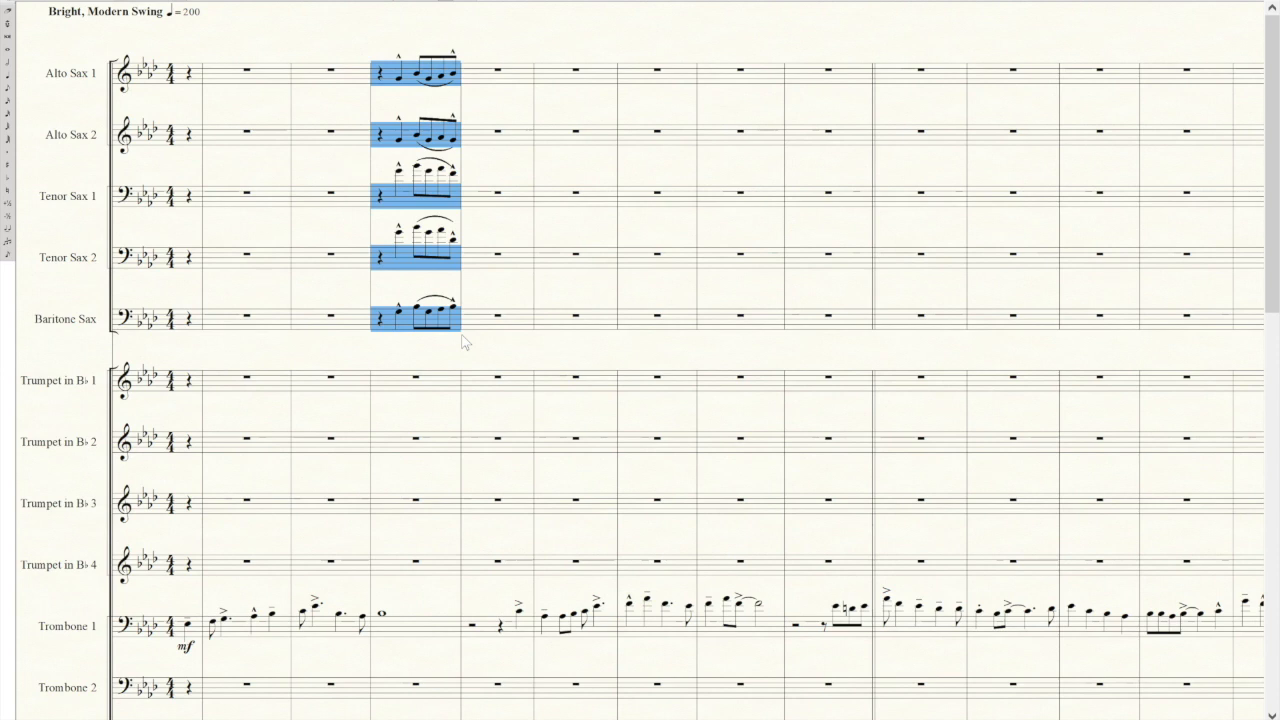
{"action": "left_click", "coordinate": [417, 94]}
{"action": "left_click", "coordinate": [438, 52]}
{"action": "left_click_drag", "start_coordinate": [438, 52], "coordinate": [524, 284]}
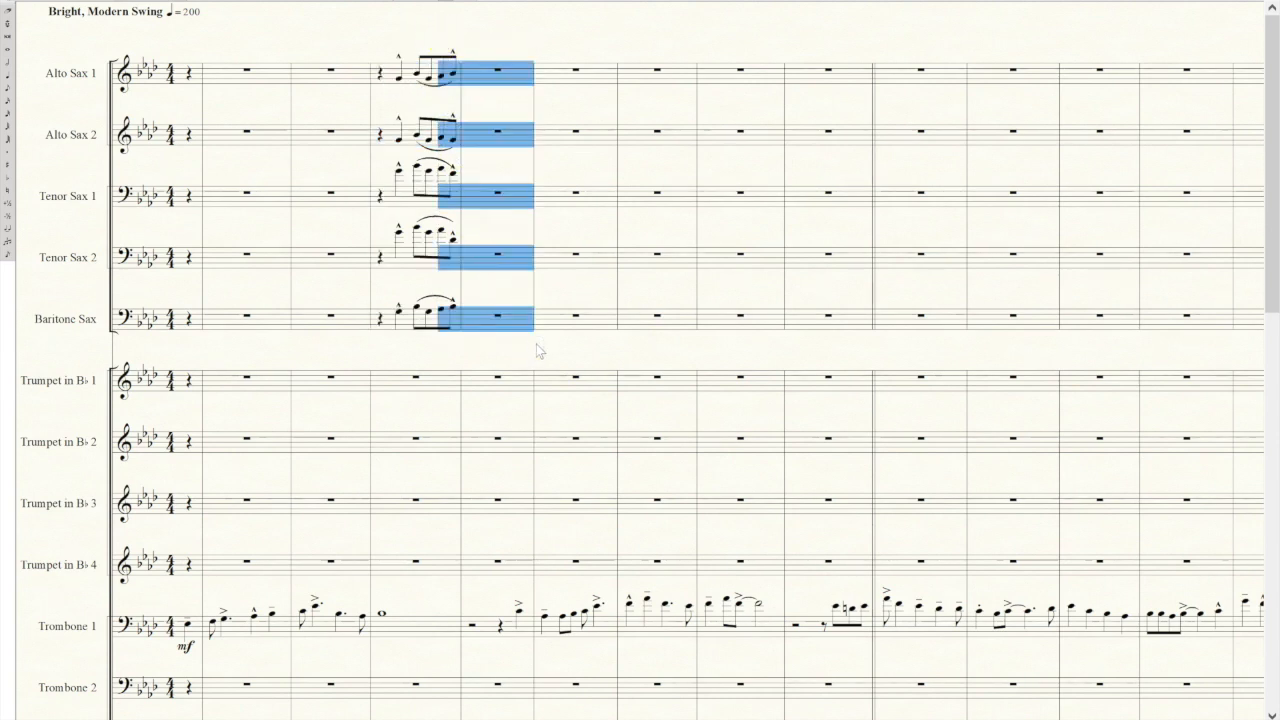
{"action": "key", "text": "ctrl+v"}
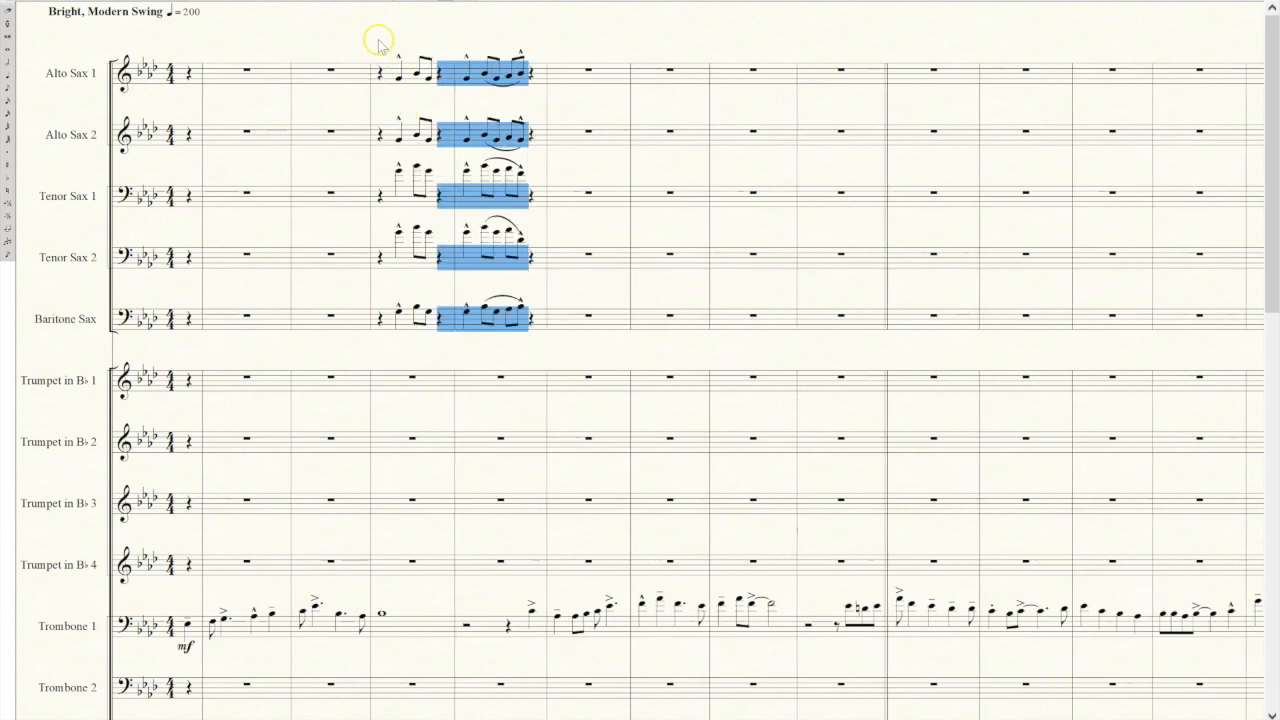
{"action": "left_click", "coordinate": [375, 39]}
{"action": "key", "text": "ctrl+z"}
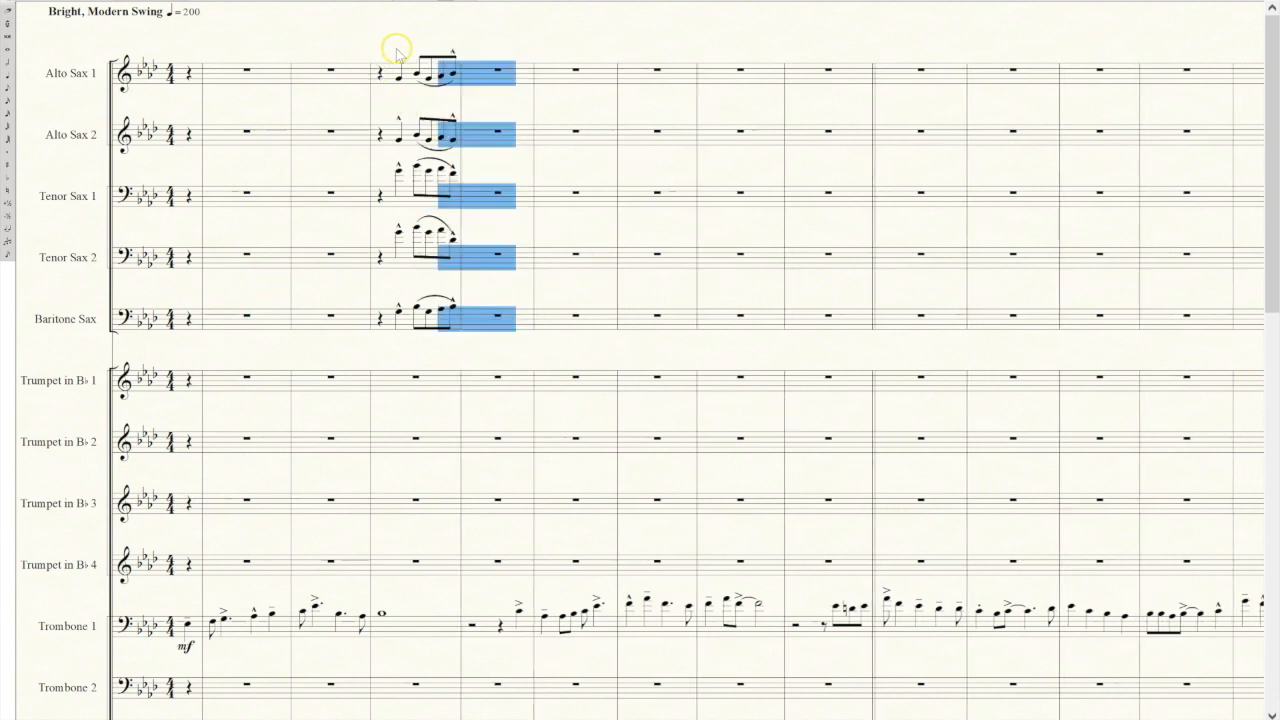
Copy the five-saxophone figure and paste it starting on beat four of the same measure, carrying into the following measure.
{"action": "left_click", "coordinate": [397, 48]}
{"action": "left_click_drag", "start_coordinate": [397, 48], "coordinate": [457, 337]}
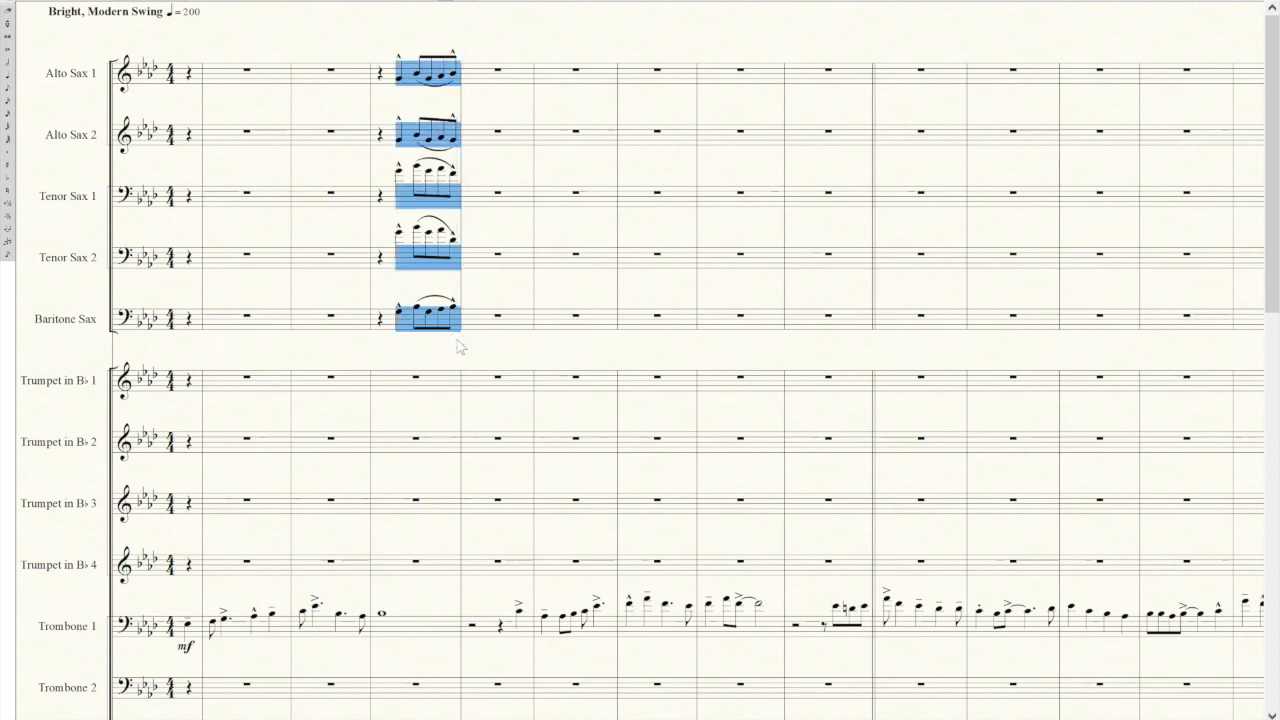
{"action": "left_click", "coordinate": [448, 40]}
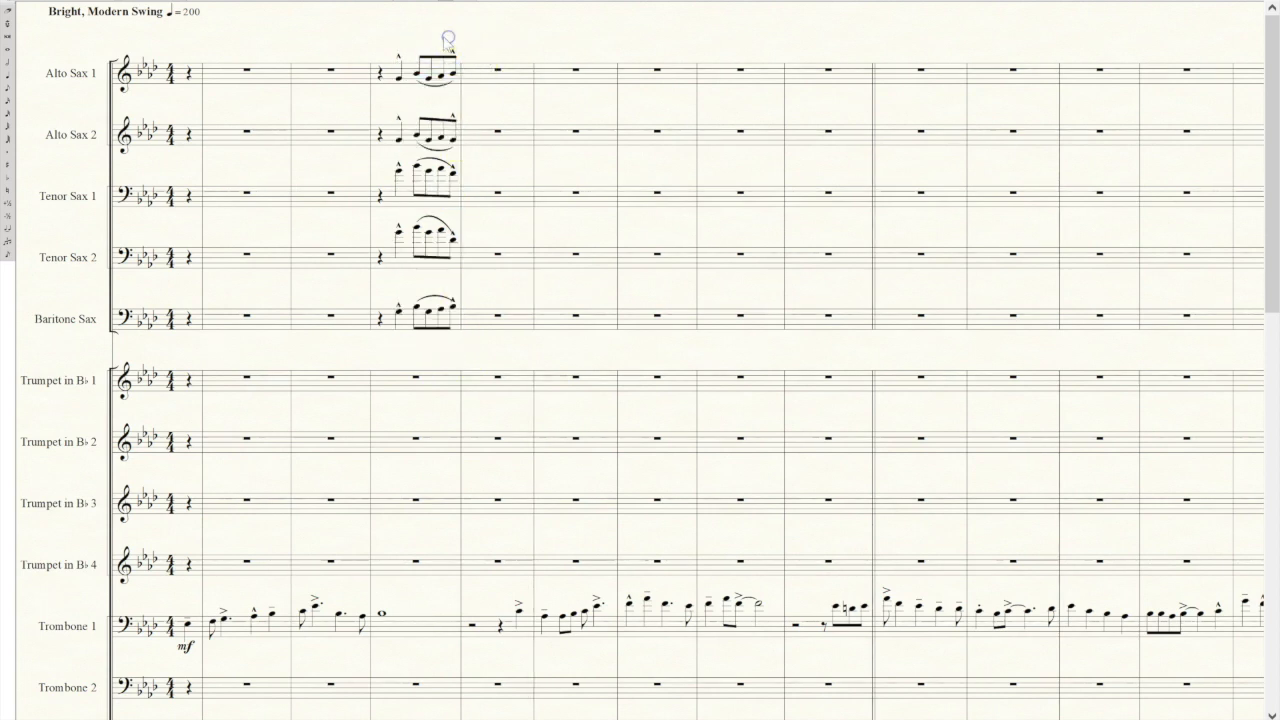
{"action": "left_click_drag", "start_coordinate": [441, 39], "coordinate": [530, 339]}
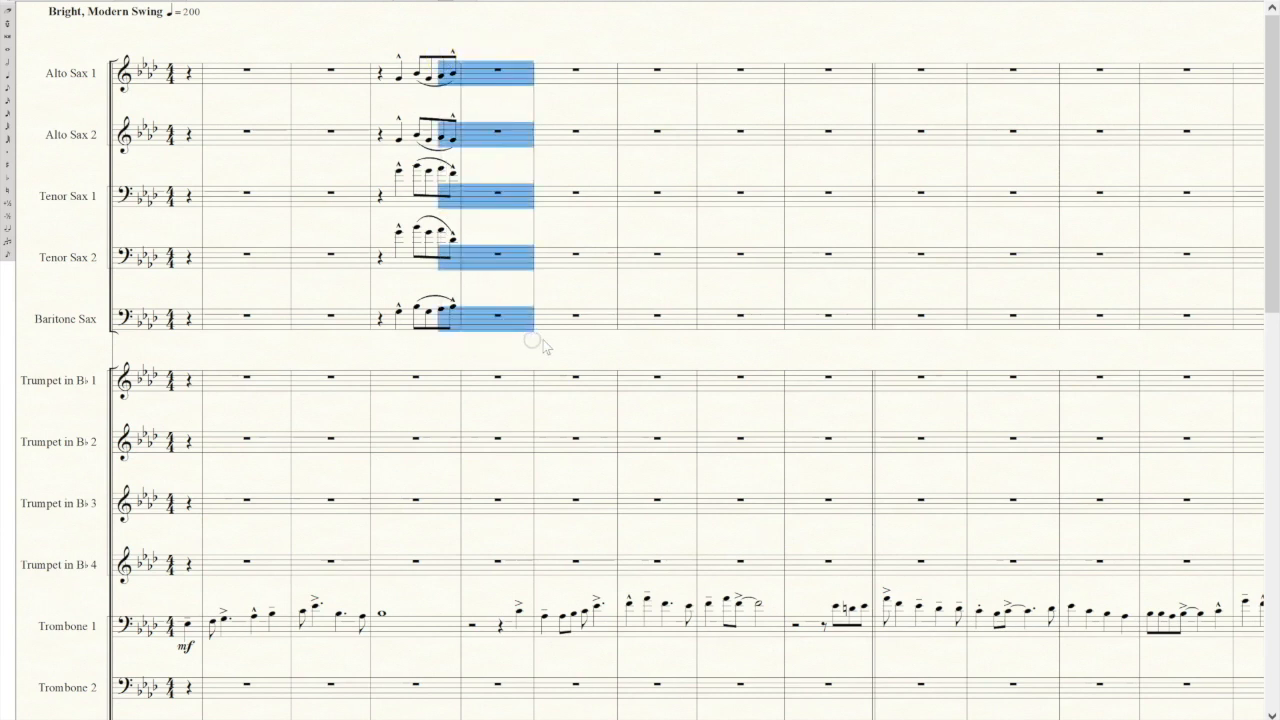
{"action": "key", "text": "ctrl+v"}
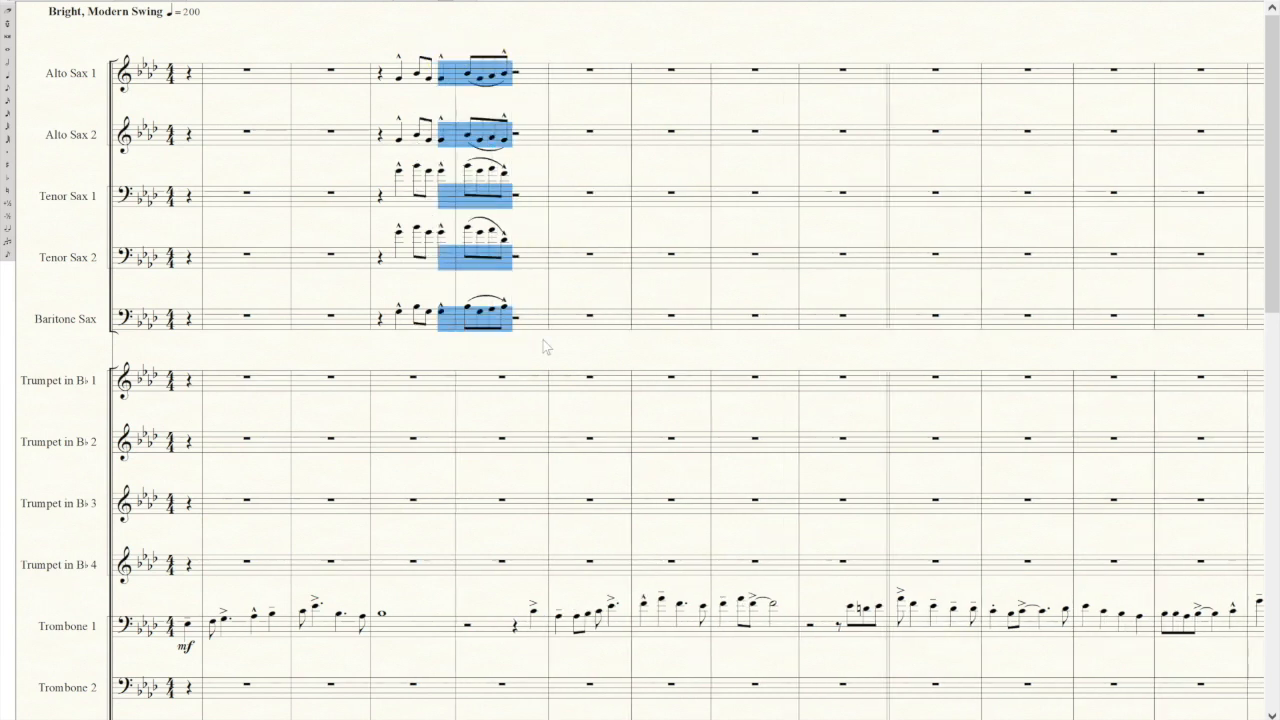
Clear the leftover notes from the first three beats of the figure's original measure in all five saxophone staves.
{"action": "left_click_drag", "start_coordinate": [375, 44], "coordinate": [437, 337]}
{"action": "key", "text": "Delete"}
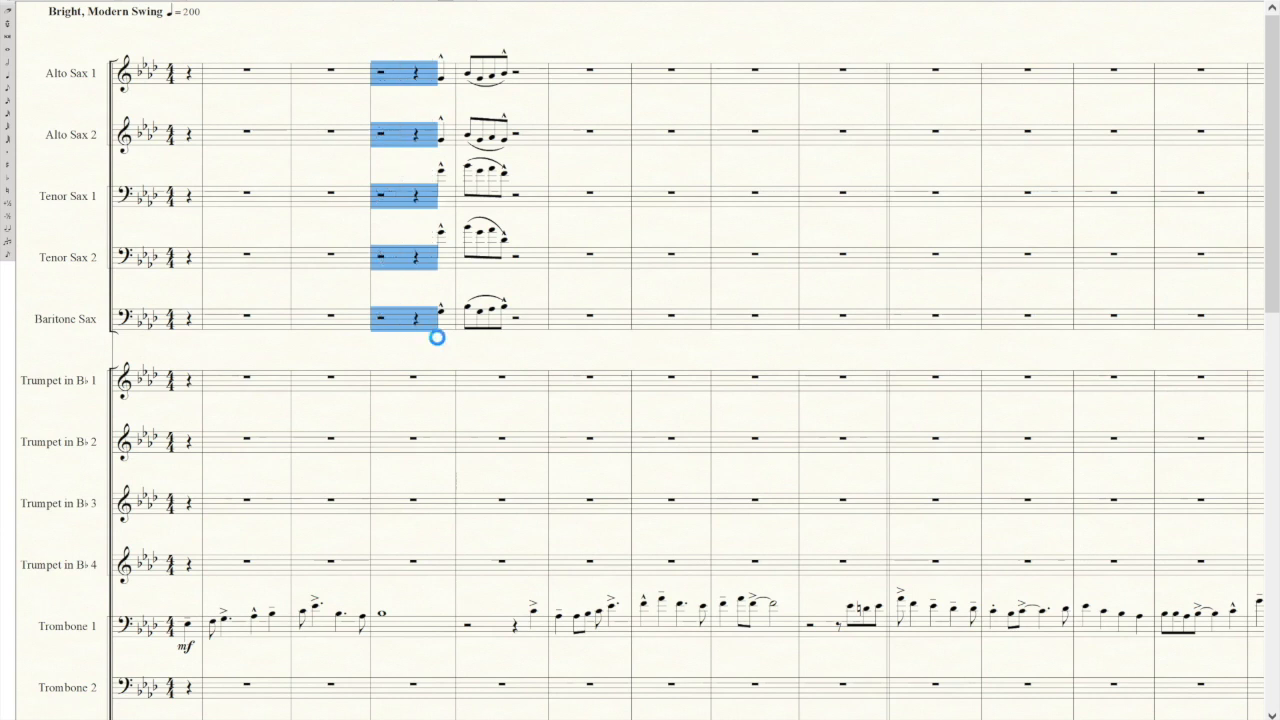
{"action": "left_click", "coordinate": [518, 354]}
{"action": "left_click", "coordinate": [574, 385]}
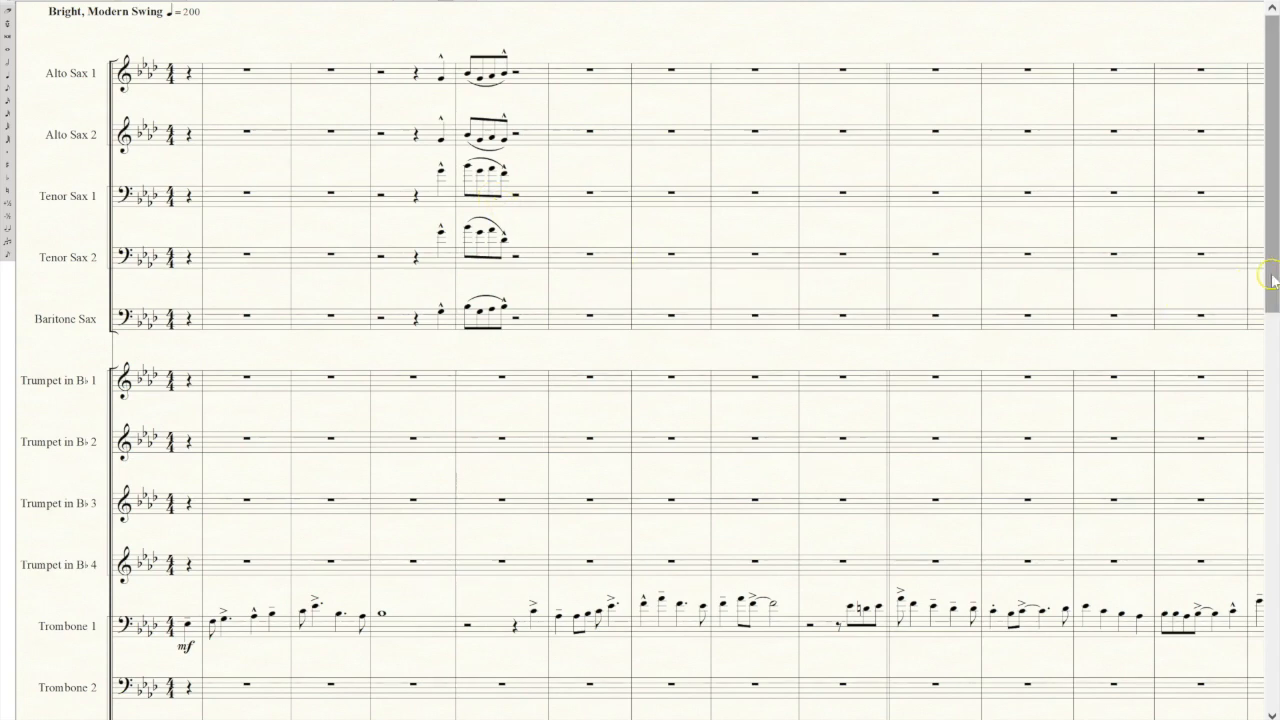
Copy the Trombone 1 measure at the E♭-7 chord into the same measure of Trombones 2, 3 and 4.
{"action": "left_click_drag", "start_coordinate": [1272, 280], "coordinate": [1266, 356]}
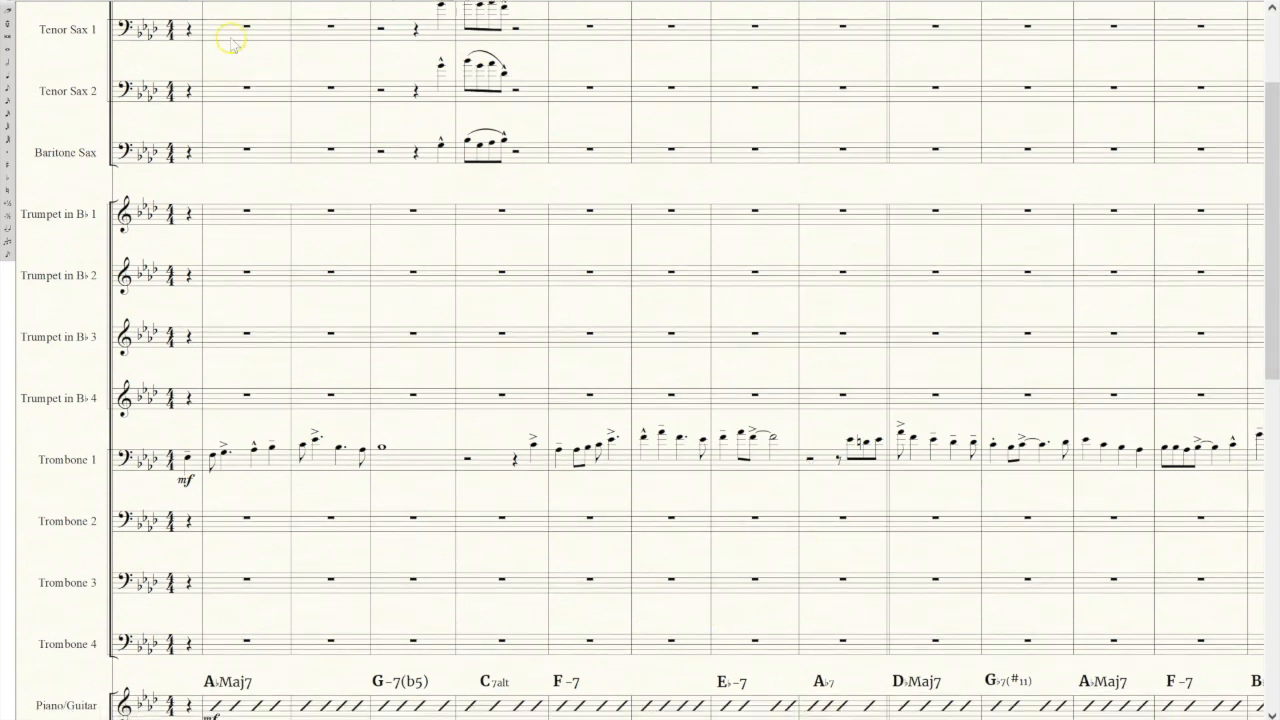
{"action": "left_click", "coordinate": [773, 463]}
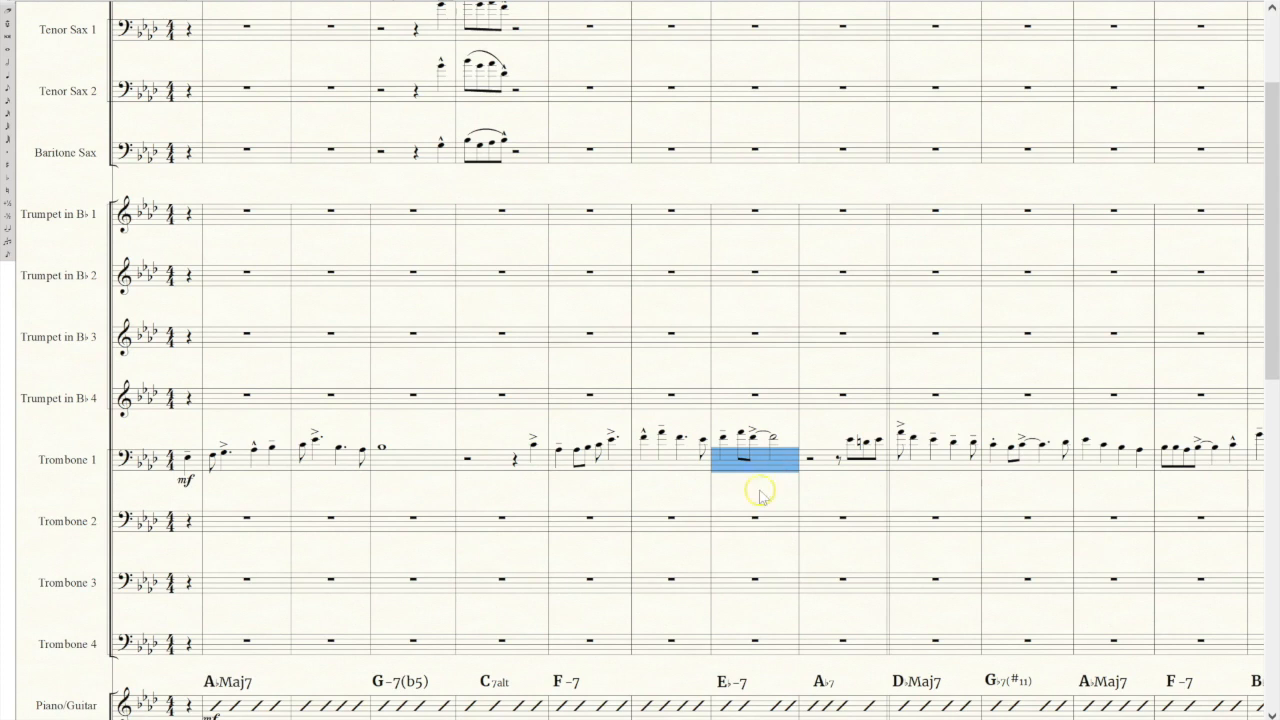
{"action": "left_click", "coordinate": [728, 535]}
{"action": "left_click", "coordinate": [732, 522]}
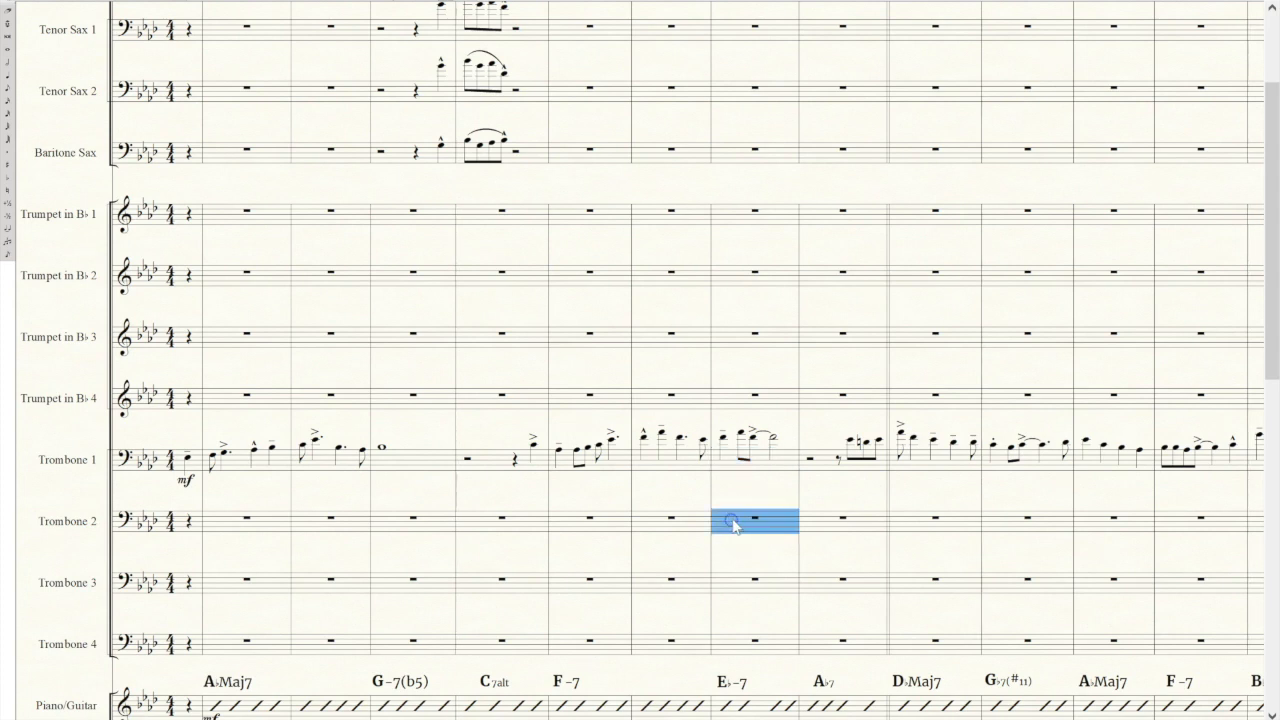
{"action": "key", "text": "ctrl+v"}
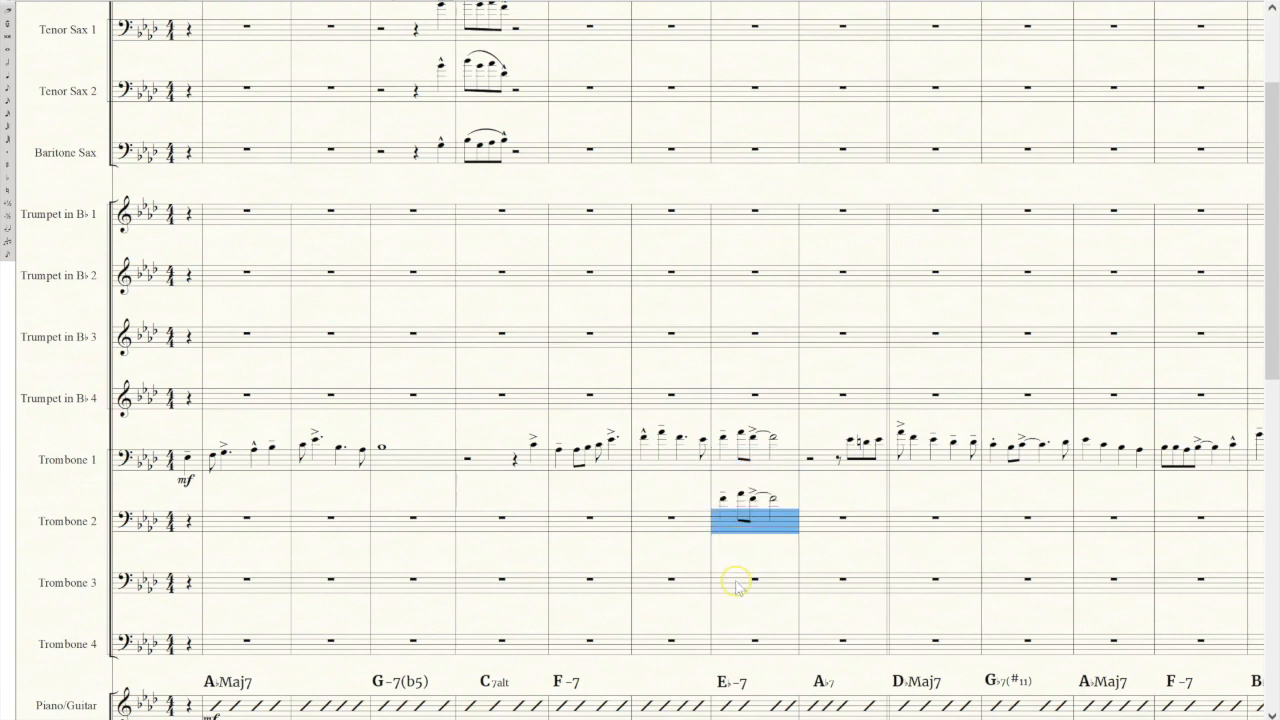
{"action": "left_click", "coordinate": [736, 586]}
{"action": "left_click", "coordinate": [736, 584]}
{"action": "key", "text": "ctrl+v"}
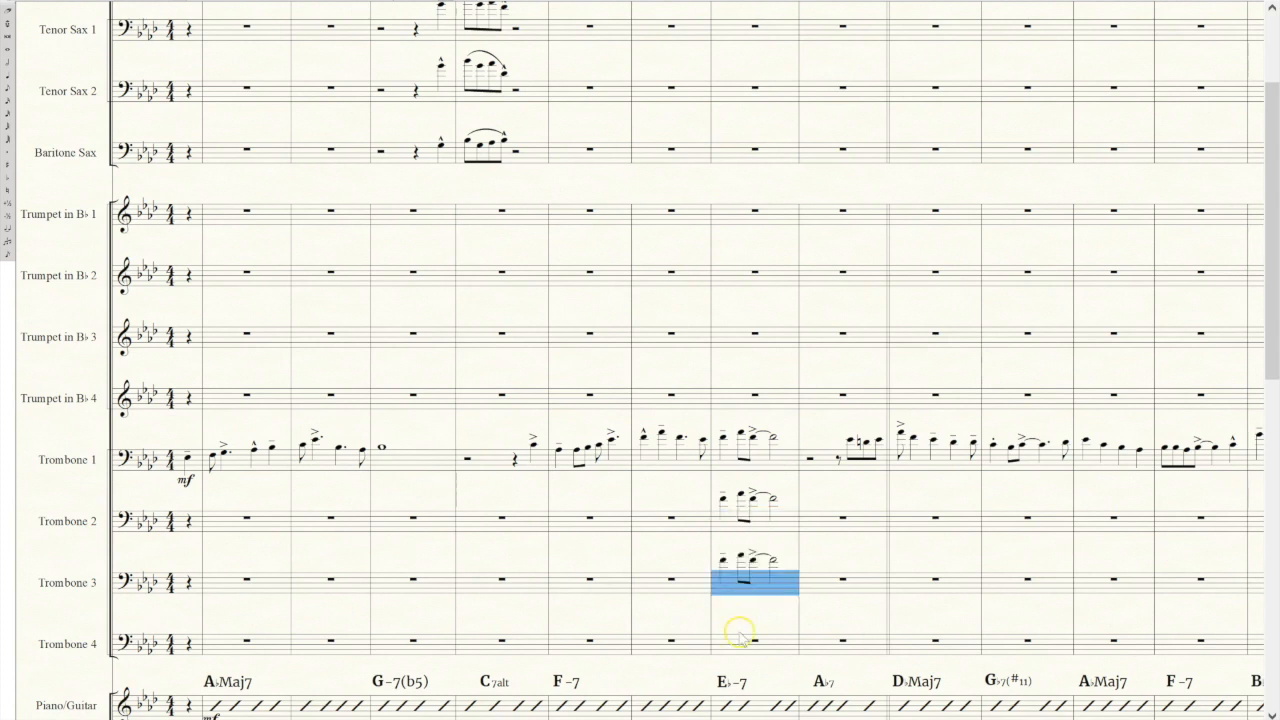
{"action": "left_click", "coordinate": [740, 640]}
{"action": "key", "text": "ctrl+v"}
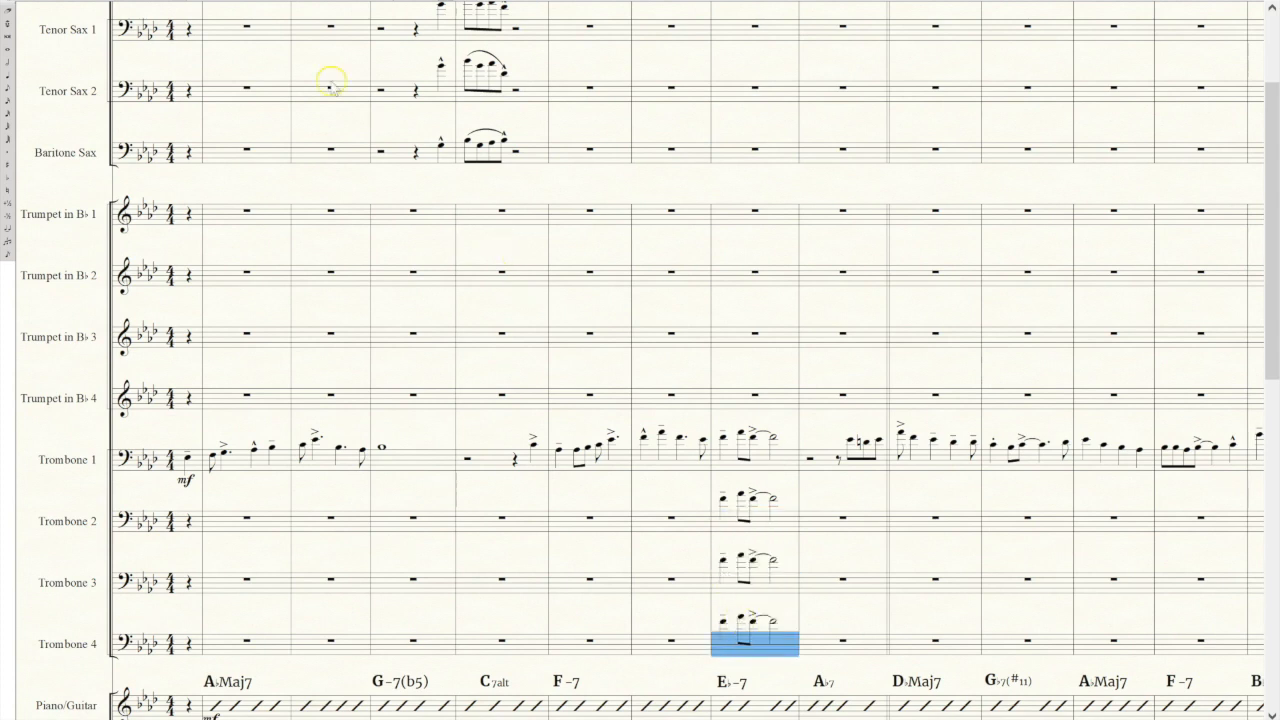
Transpose the copied Trombone 2 measure down diatonically by a third.
{"action": "left_click", "coordinate": [779, 527]}
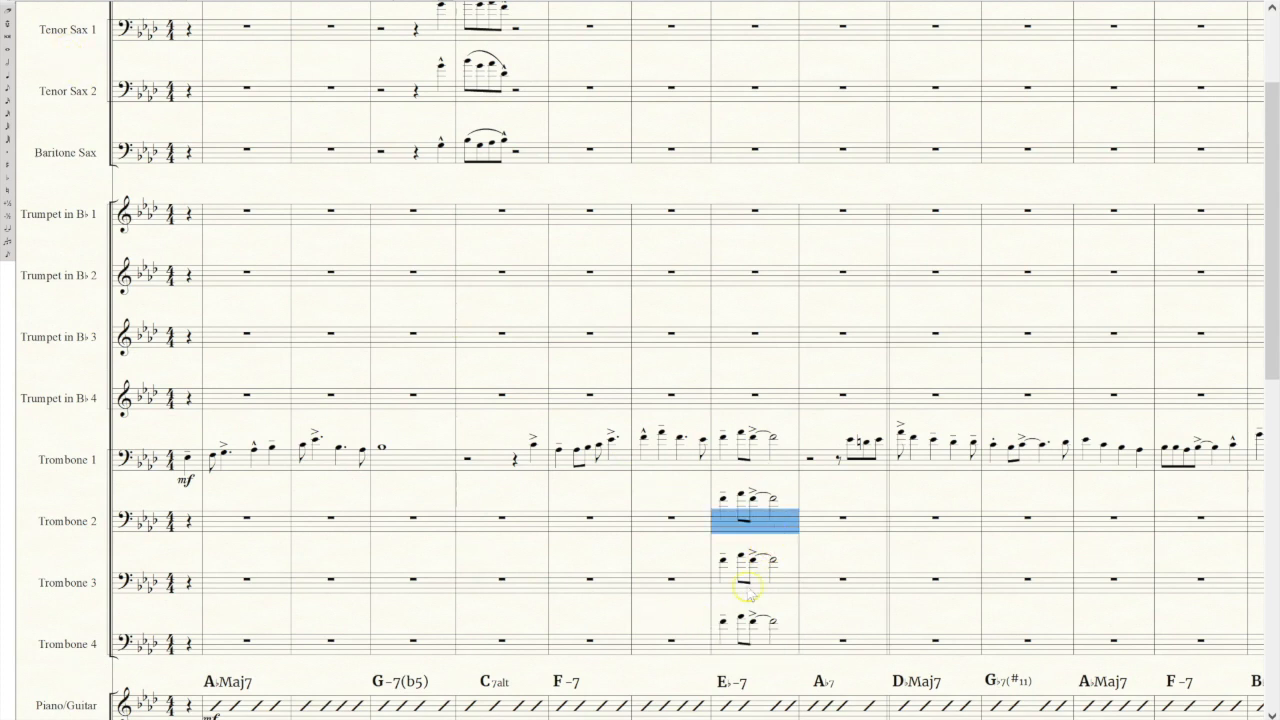
{"action": "right_click", "coordinate": [768, 527]}
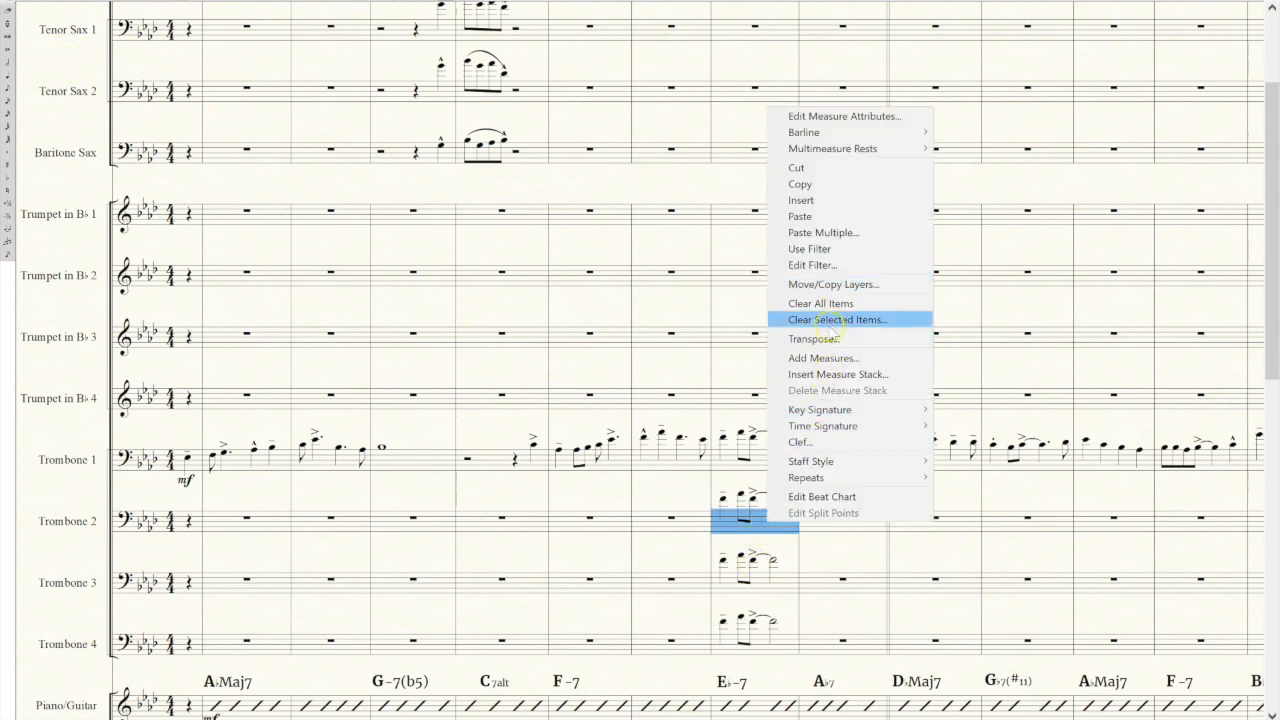
{"action": "left_click", "coordinate": [829, 340]}
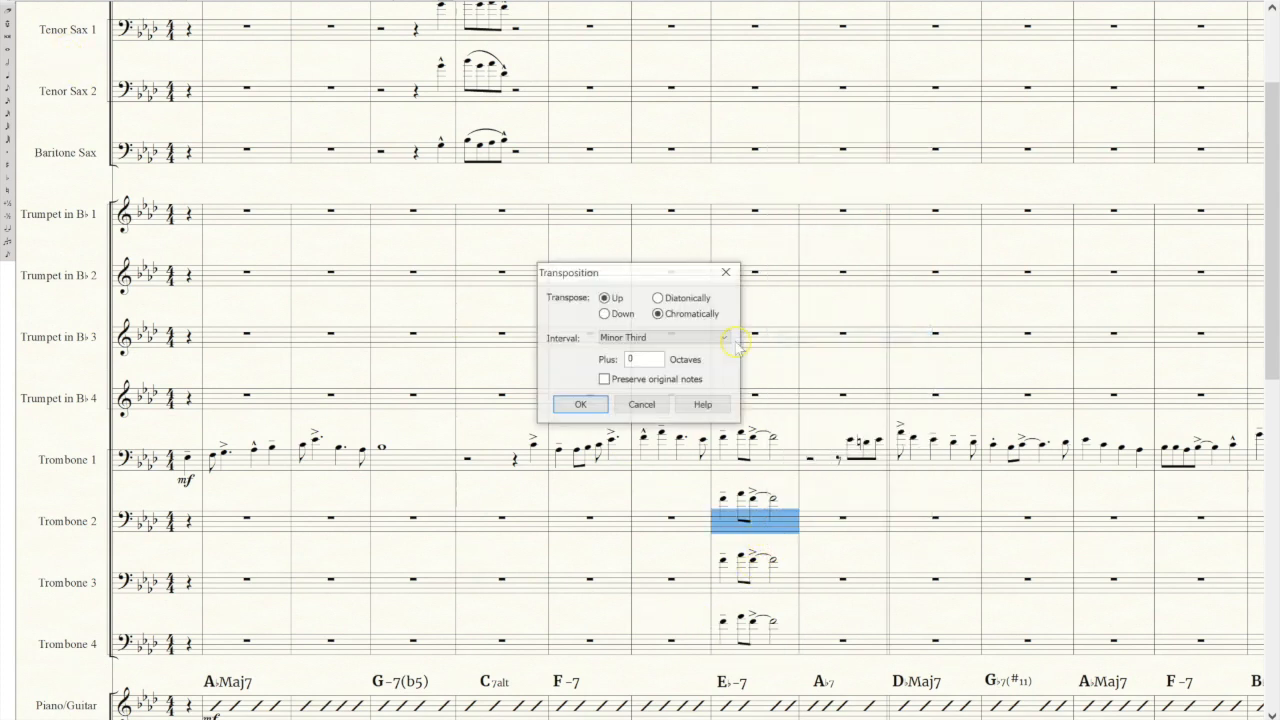
{"action": "left_click", "coordinate": [604, 314]}
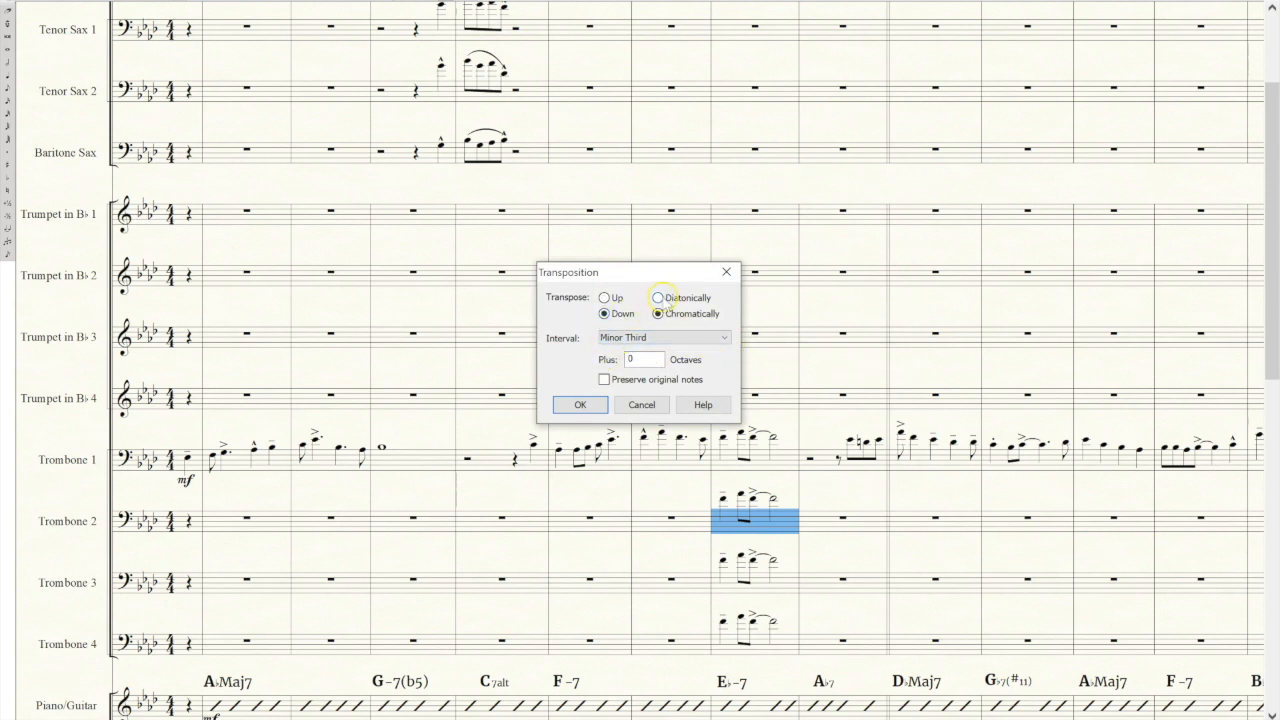
{"action": "left_click", "coordinate": [658, 297]}
{"action": "left_click", "coordinate": [578, 404]}
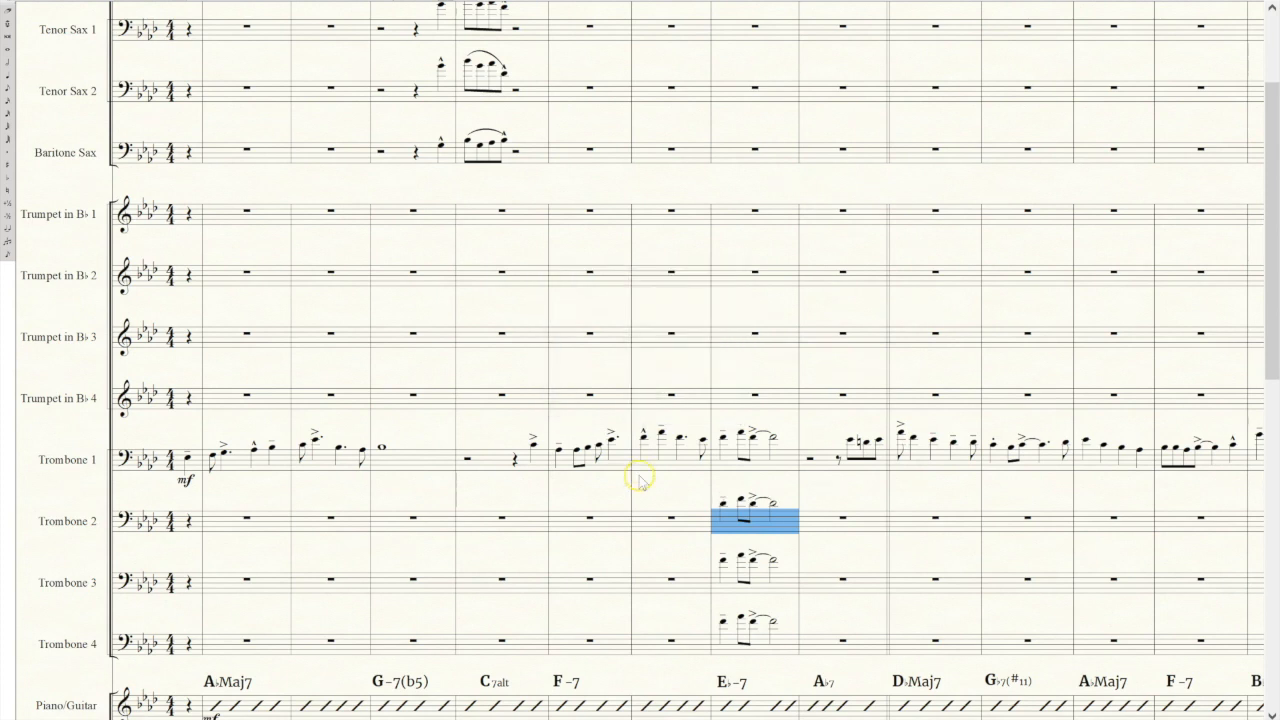
Transpose the copied Trombone 3 measure down diatonically by a third twice, placing it beneath Trombone 2.
{"action": "left_click", "coordinate": [781, 590]}
{"action": "right_click", "coordinate": [781, 590]}
{"action": "left_click", "coordinate": [855, 401]}
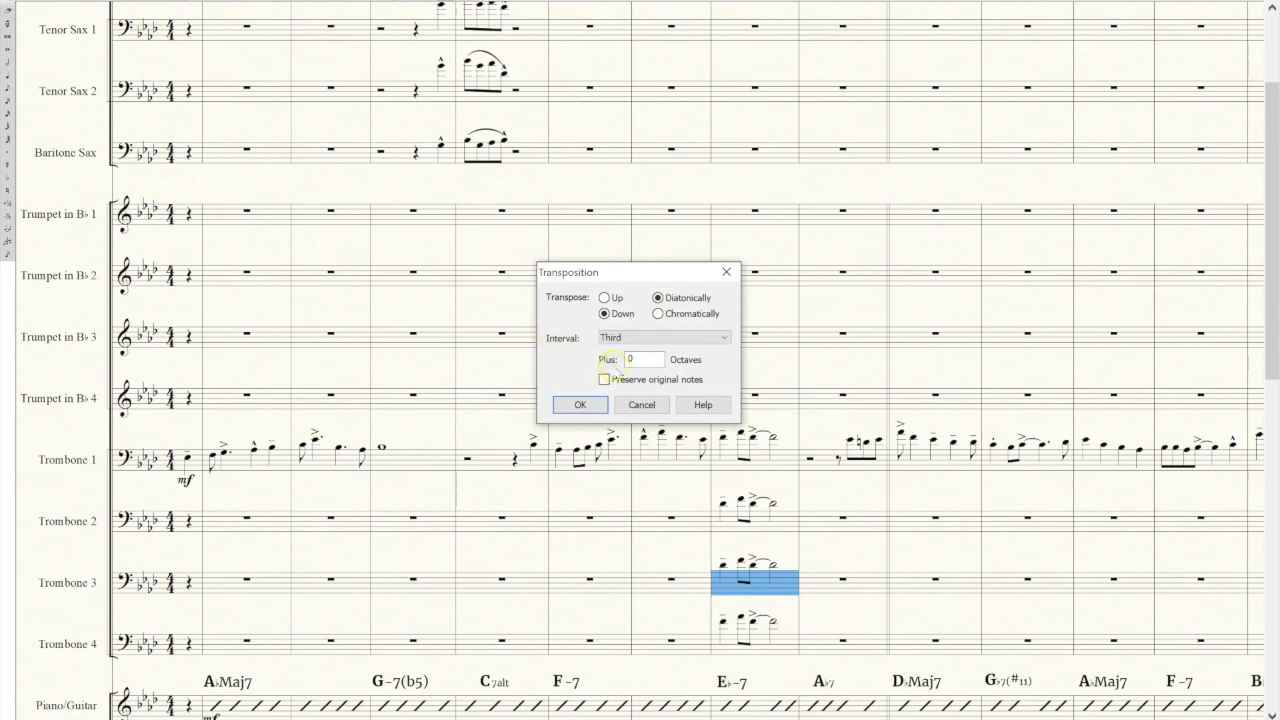
{"action": "left_click", "coordinate": [590, 410]}
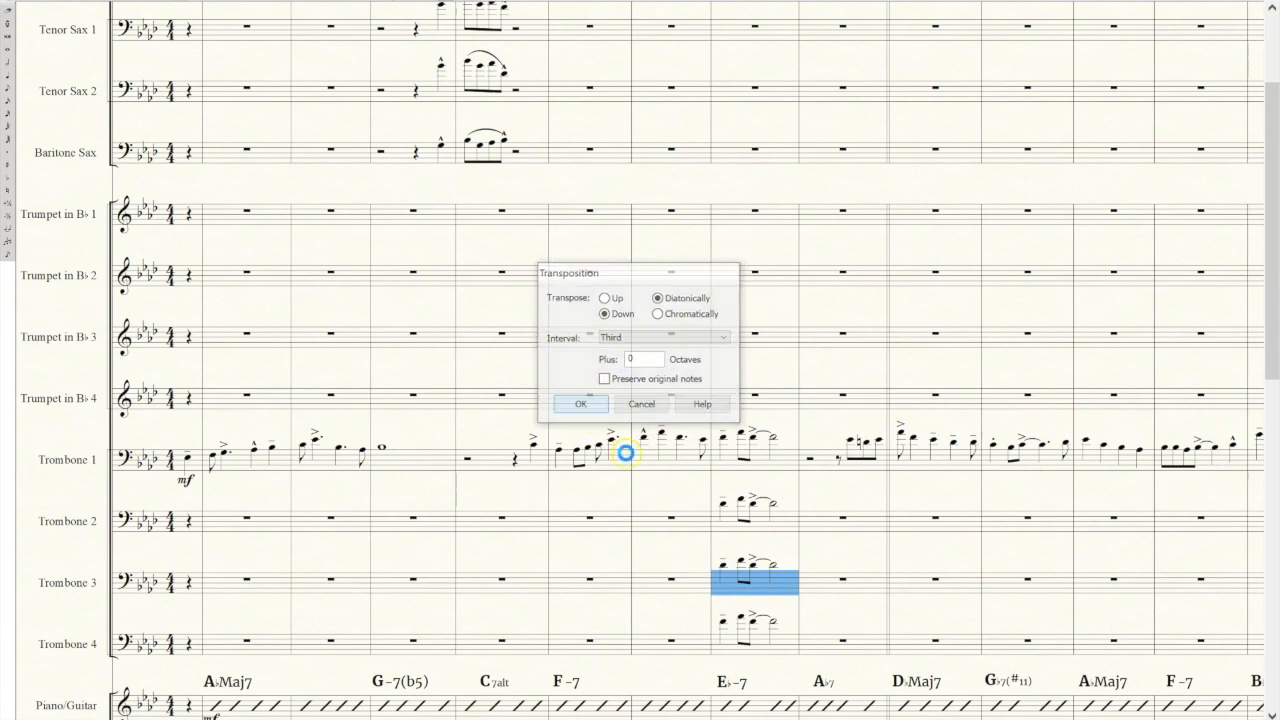
Transpose the copied Trombone 4 measure down diatonically by a third three times, placing it beneath Trombone 3.
{"action": "left_click", "coordinate": [777, 646]}
{"action": "left_click", "coordinate": [787, 576]}
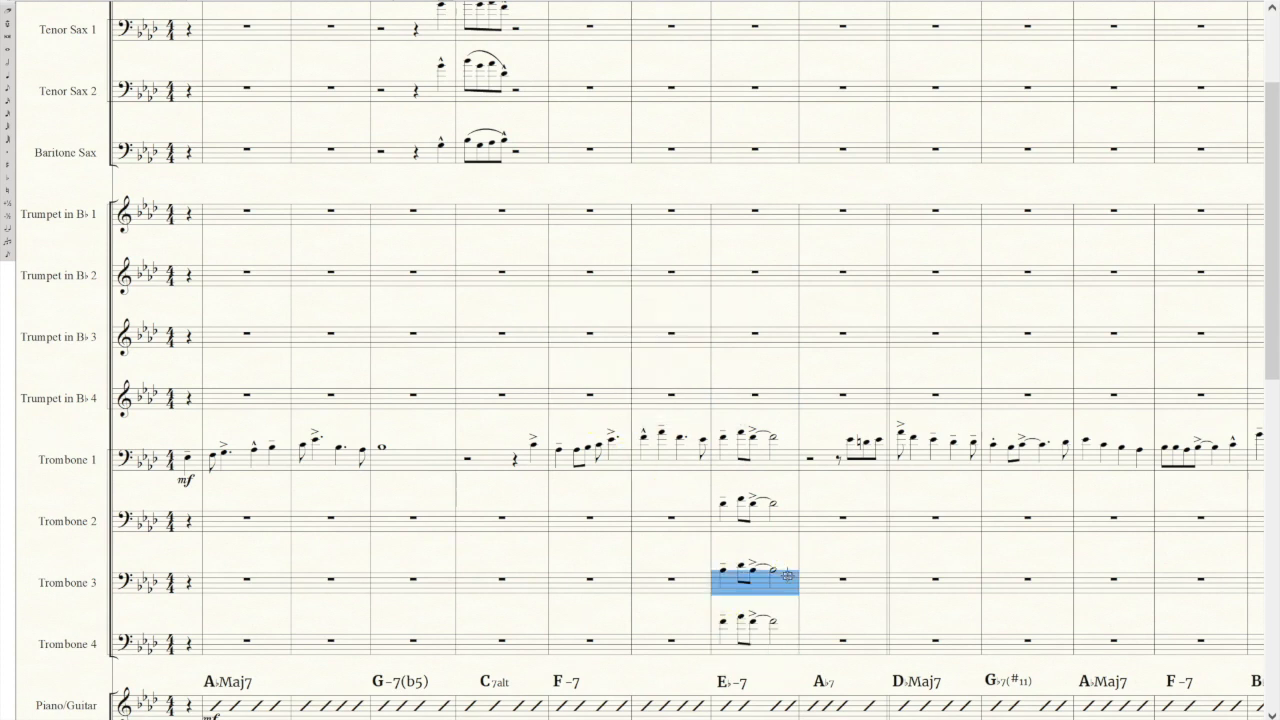
{"action": "left_click", "coordinate": [772, 648]}
{"action": "right_click", "coordinate": [779, 648]}
{"action": "left_click", "coordinate": [815, 461]}
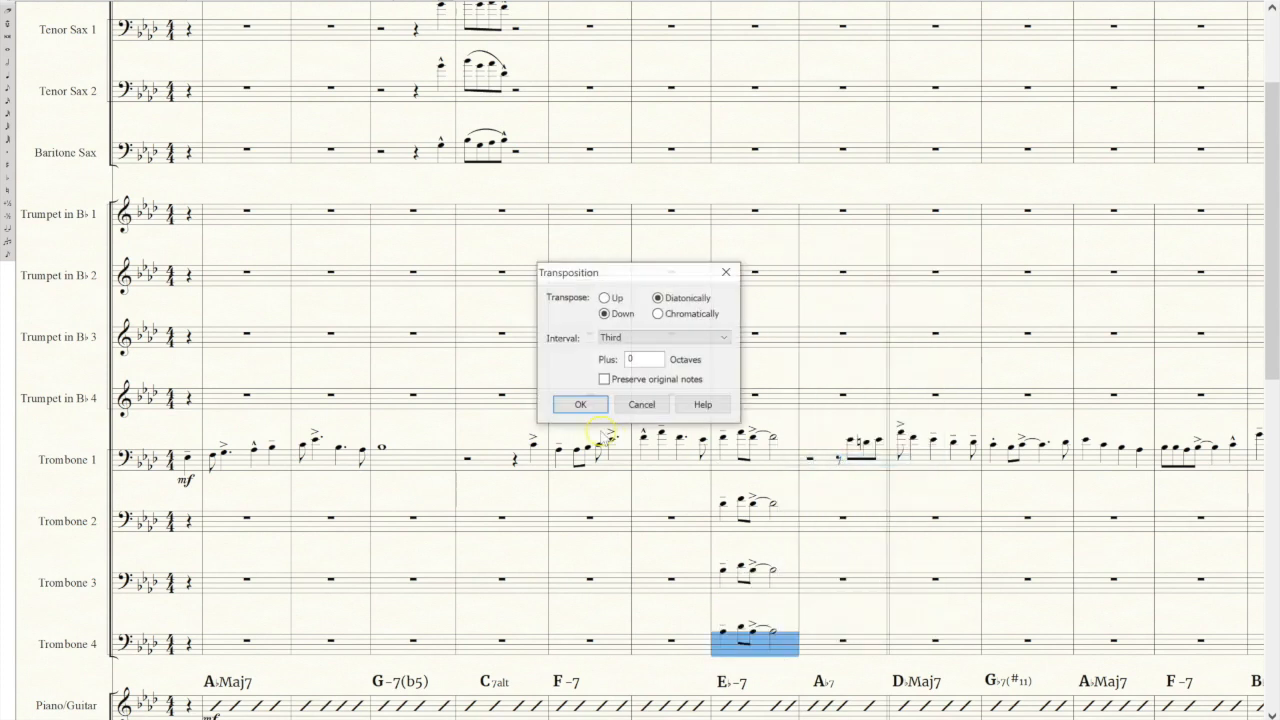
{"action": "left_click", "coordinate": [566, 397]}
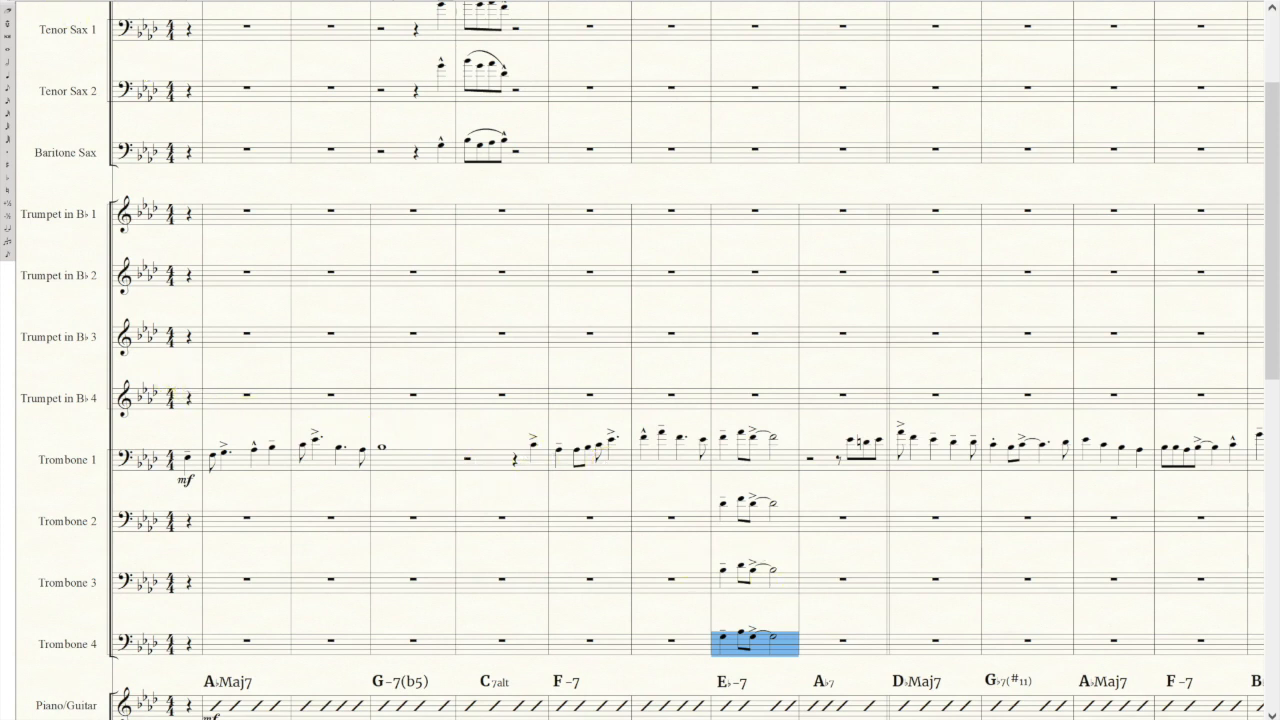
Enter half, quarter and eighth rests followed by a pickup eighth note in Trombone 2's measure before the E♭-7 chord.
{"action": "left_click", "coordinate": [466, 76]}
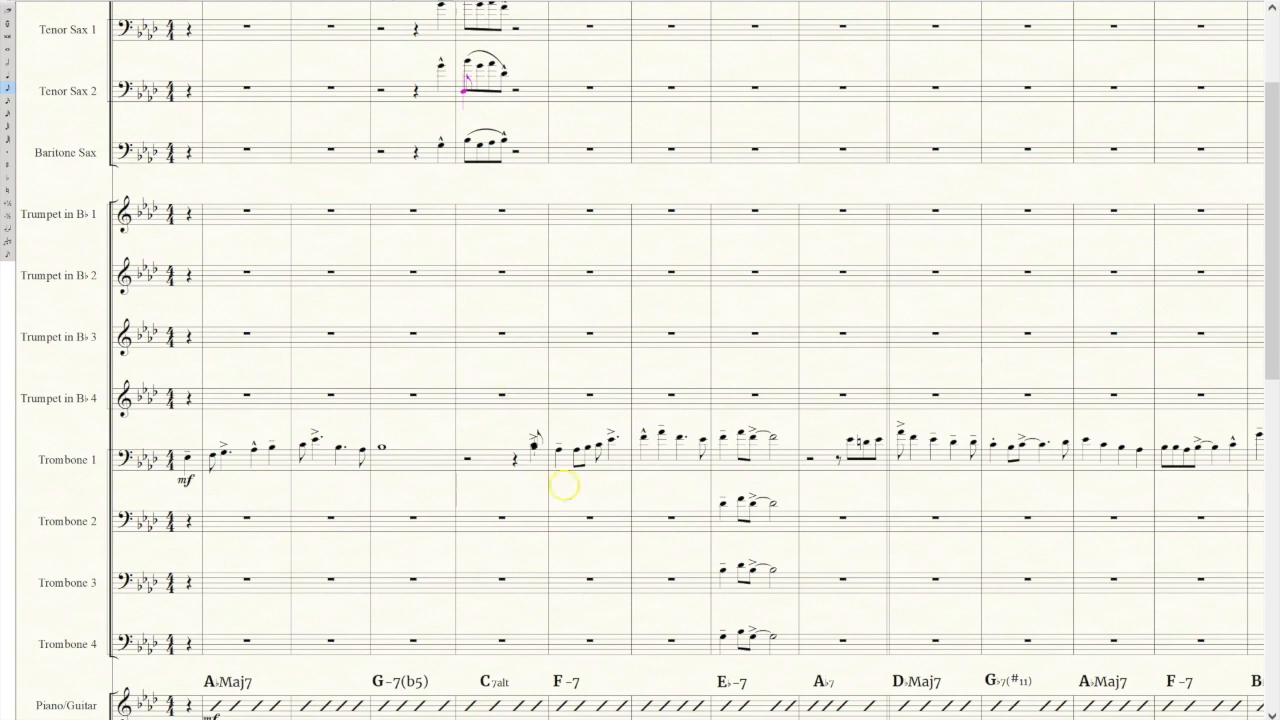
{"action": "key", "text": "6"}
{"action": "left_click", "coordinate": [650, 521]}
{"action": "left_click", "coordinate": [700, 522]}
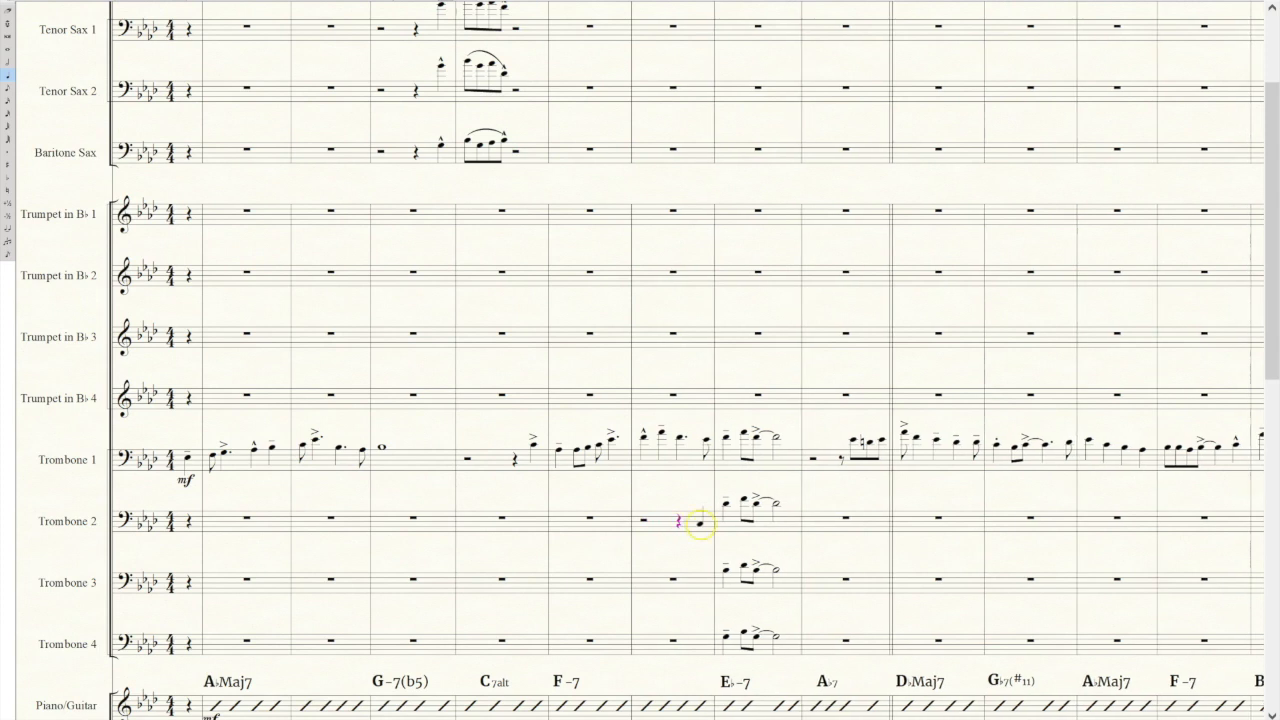
{"action": "left_click", "coordinate": [694, 521]}
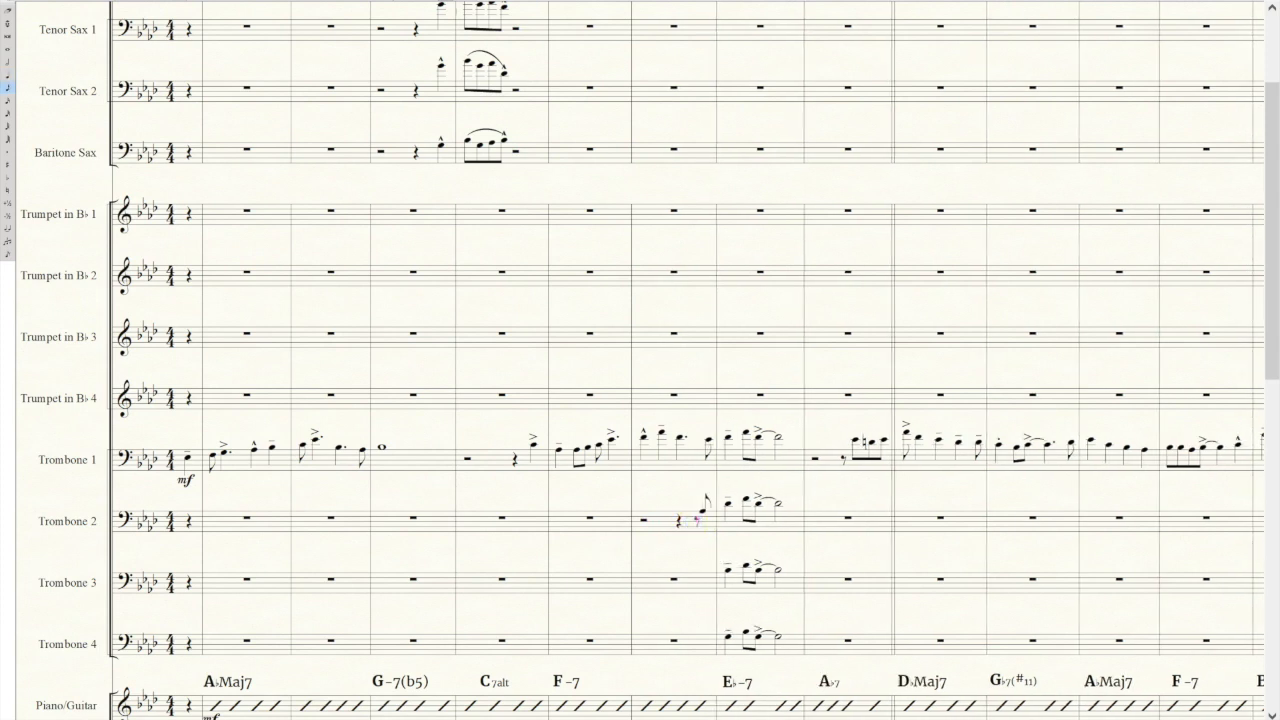
{"action": "left_click", "coordinate": [707, 507]}
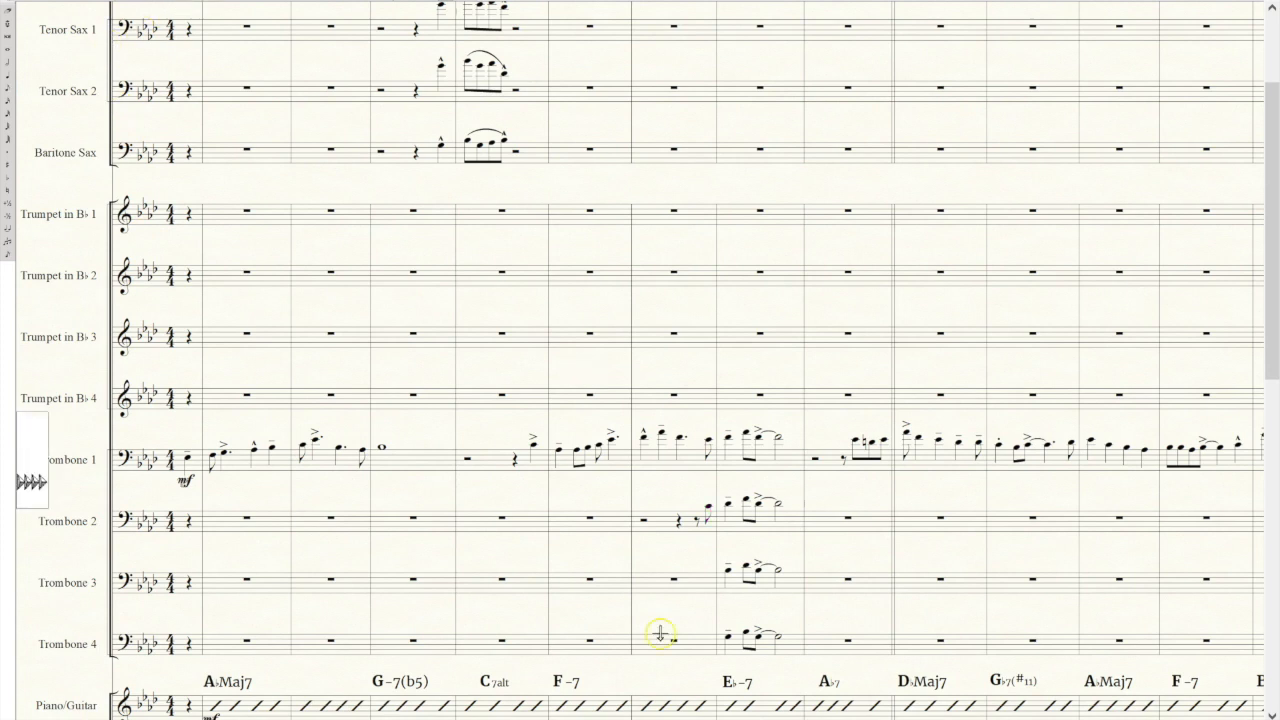
Add an mf dynamic beneath Trombone 2's pickup eighth note.
{"action": "left_click", "coordinate": [705, 541]}
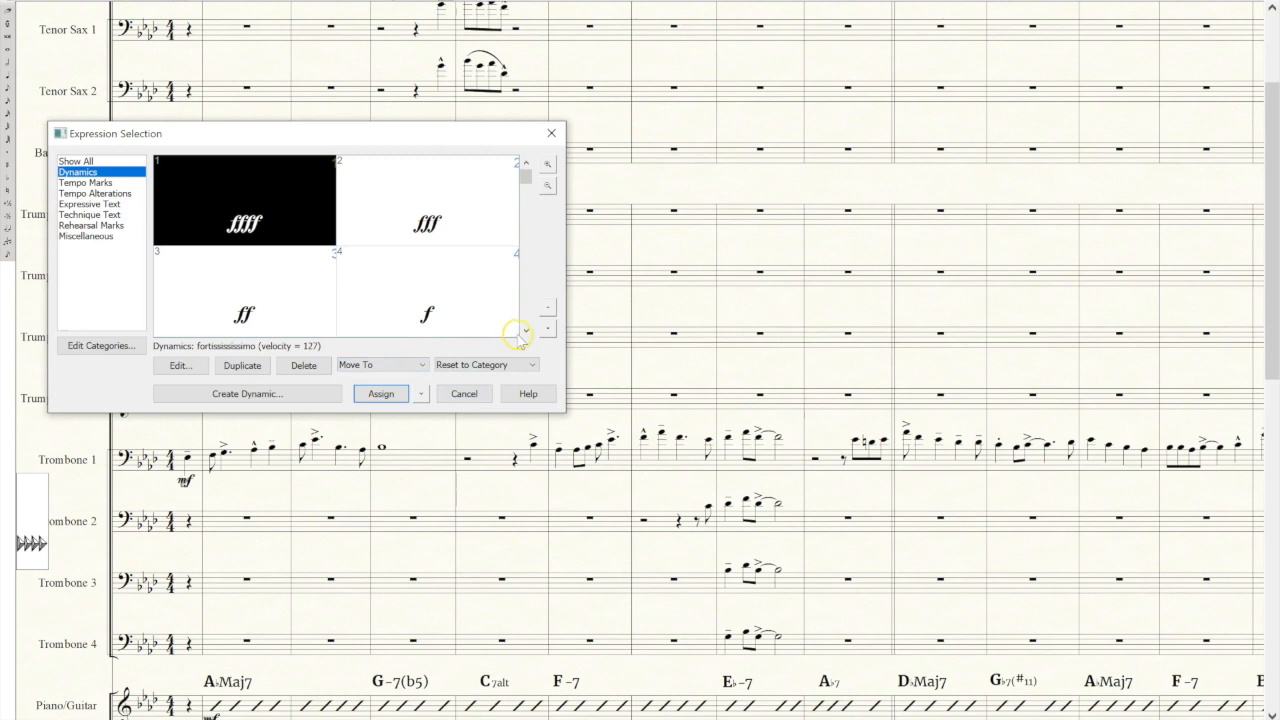
{"action": "left_click", "coordinate": [526, 330]}
{"action": "left_click", "coordinate": [286, 292]}
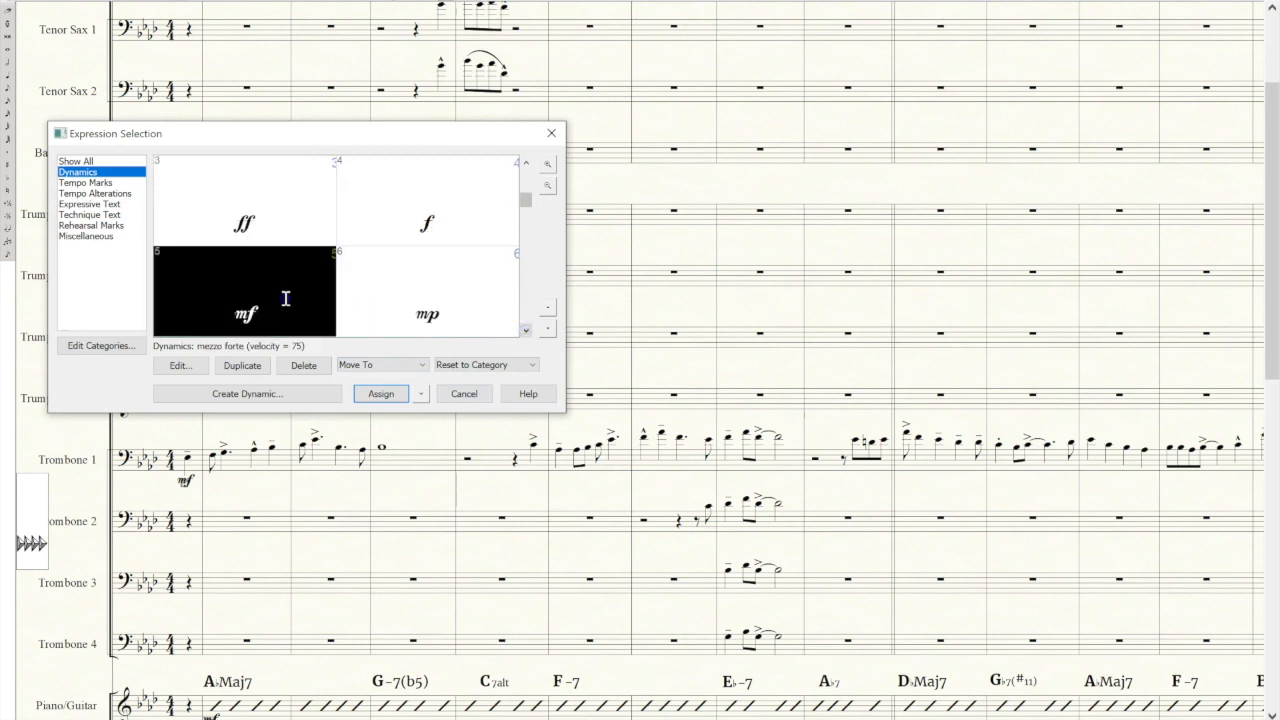
{"action": "left_click", "coordinate": [380, 393]}
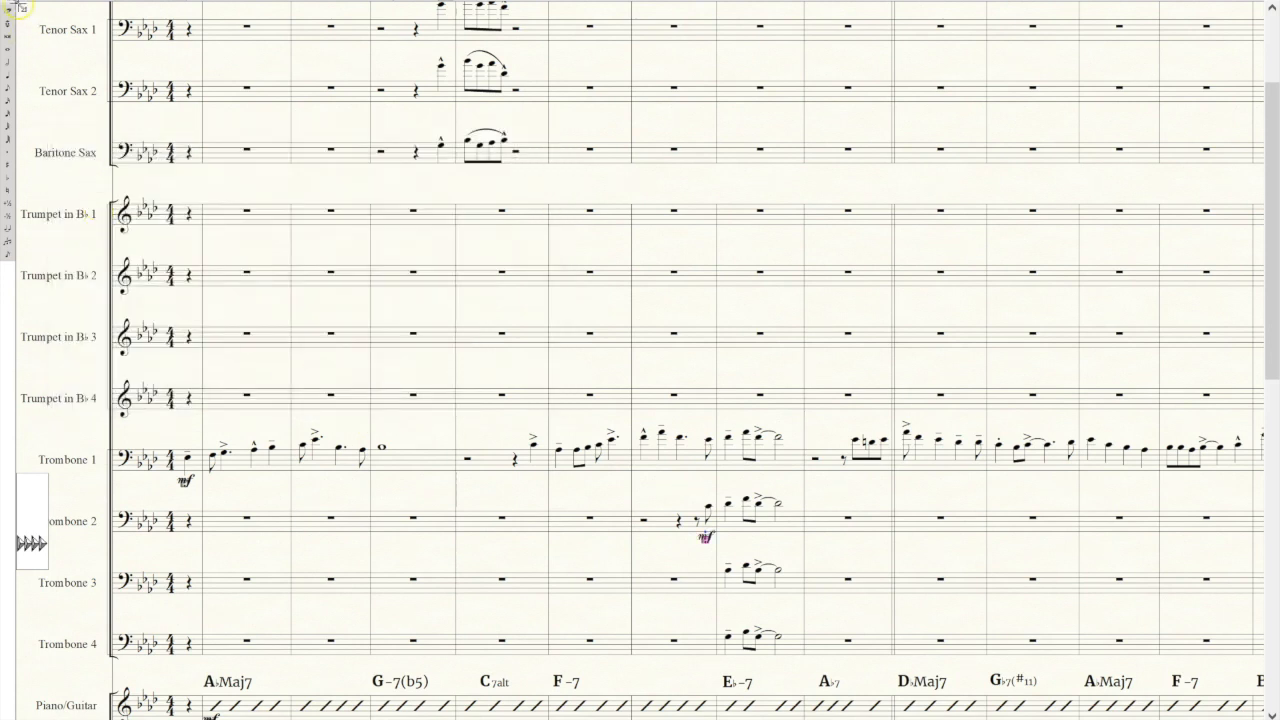
Copy Trombone 2's pickup measure with its dynamic into the same measure of Trombones 3 and 4.
{"action": "left_click", "coordinate": [689, 566]}
{"action": "left_click", "coordinate": [660, 523]}
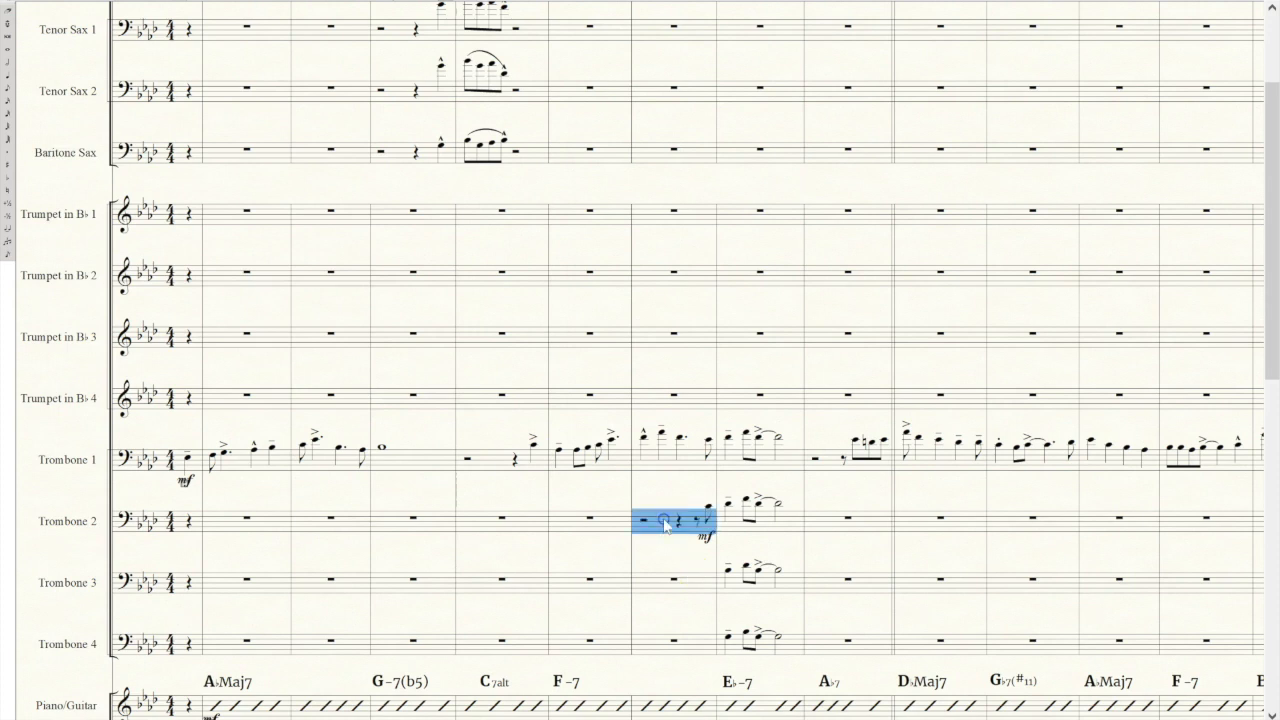
{"action": "key", "text": "ctrl+c"}
{"action": "left_click", "coordinate": [694, 588]}
{"action": "key", "text": "ctrl+v"}
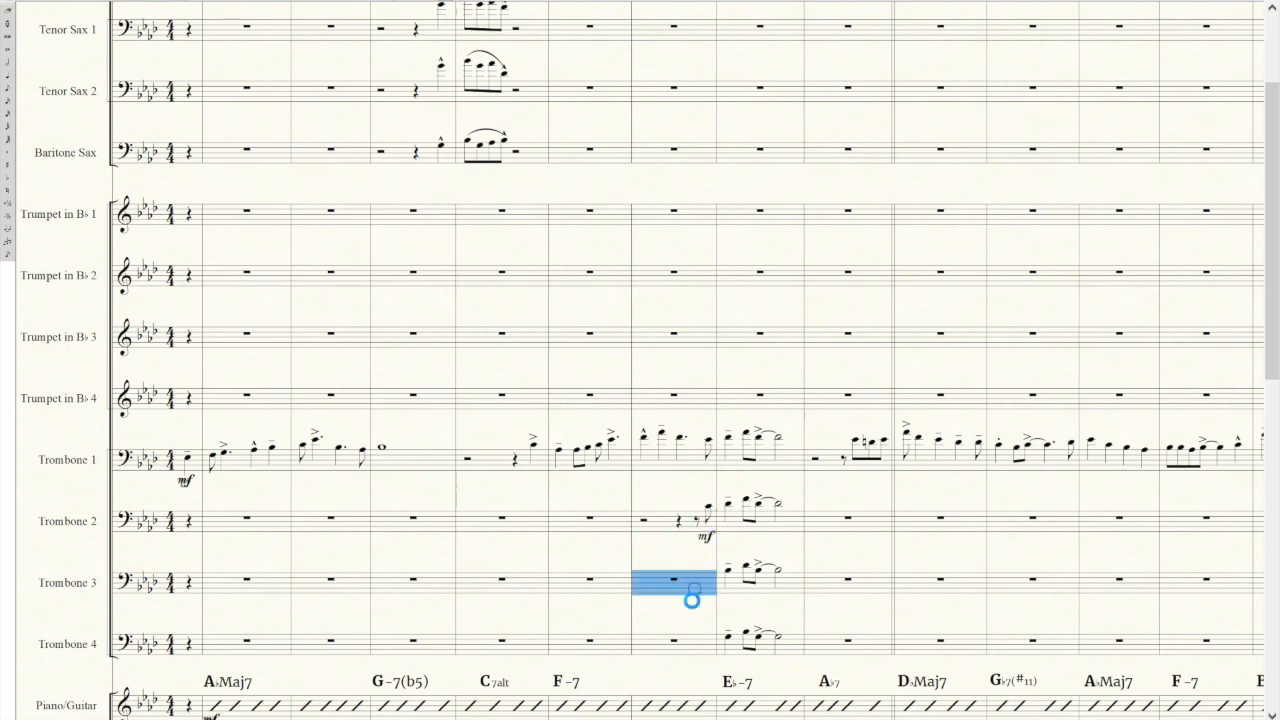
{"action": "left_click", "coordinate": [696, 646]}
{"action": "key", "text": "ctrl+v"}
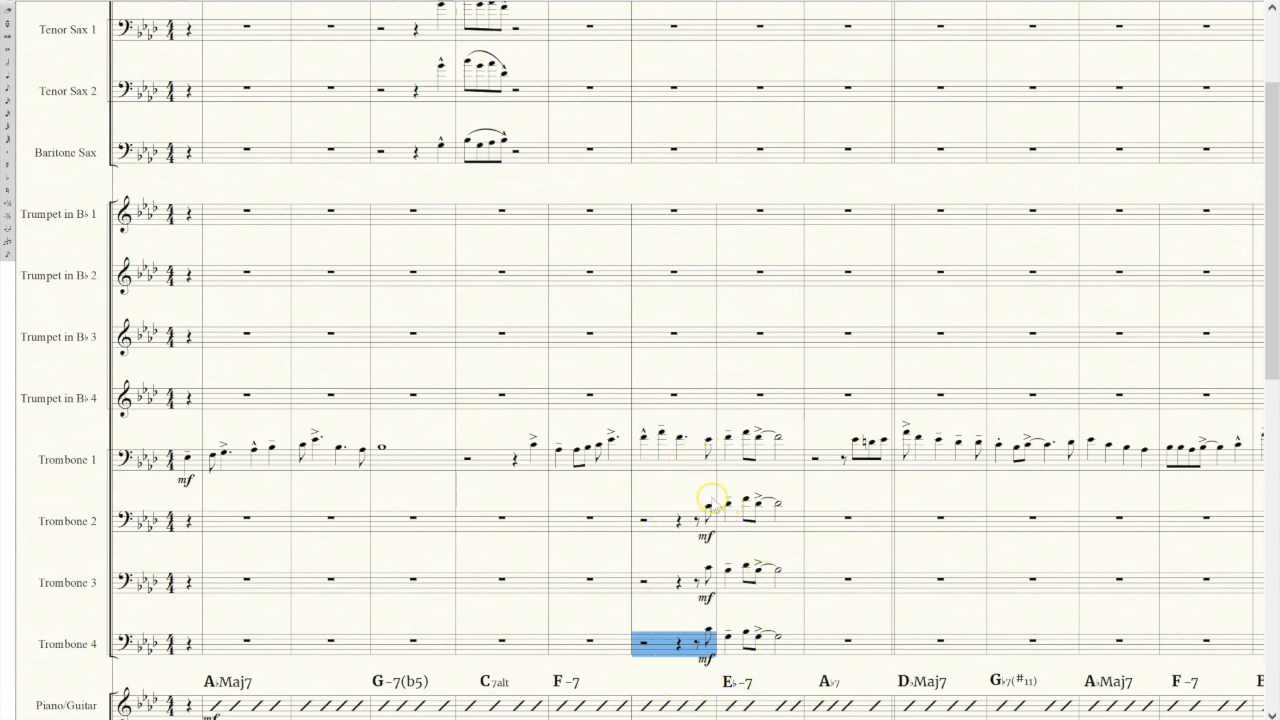
Lower the pickup eighth note in Trombone 3, and further down in Trombone 4, to harmonize it beneath Trombone 2.
{"action": "key", "text": "F2"}
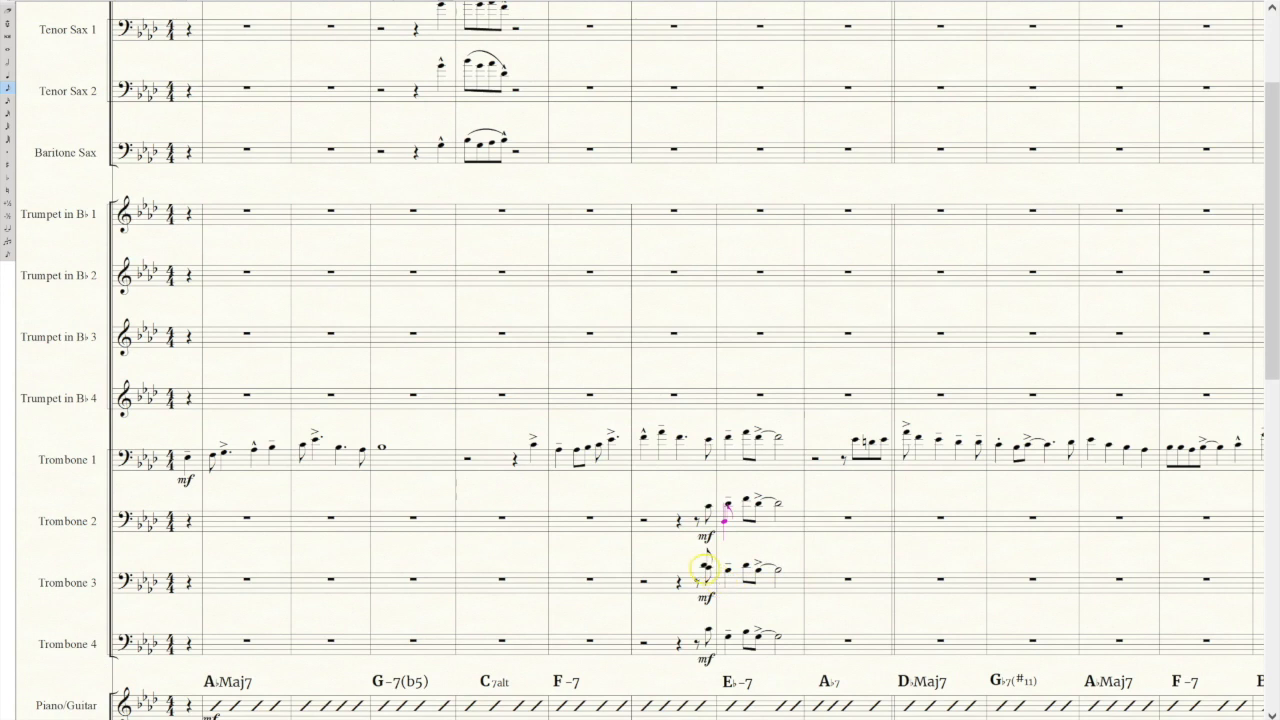
{"action": "left_click", "coordinate": [709, 568]}
{"action": "key", "text": "Down"}
{"action": "left_click", "coordinate": [708, 630]}
{"action": "key", "text": "Down"}
{"action": "key", "text": "Down"}
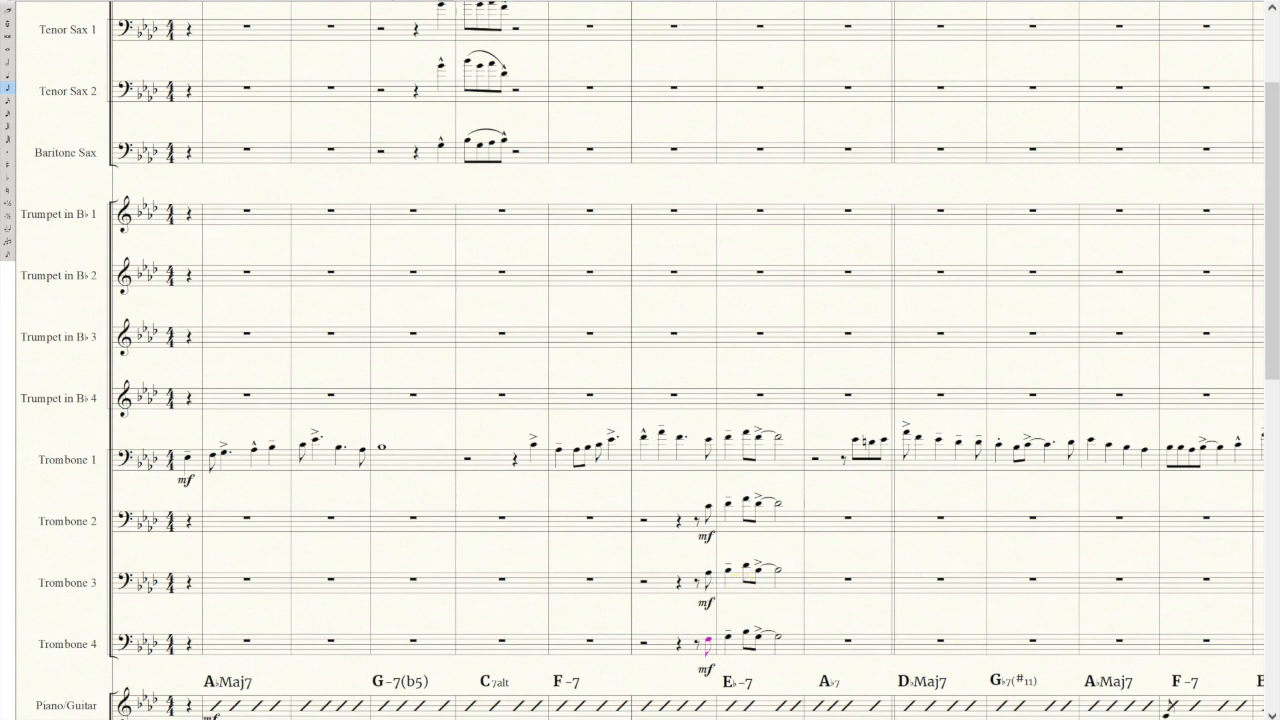
Enter a half rest, an eighth rest and a G♭ eighth note in Trombone 2's G♭7(♯11) measure.
{"action": "scroll", "coordinate": [745, 573], "scroll_direction": "right", "scroll_amount": 3}
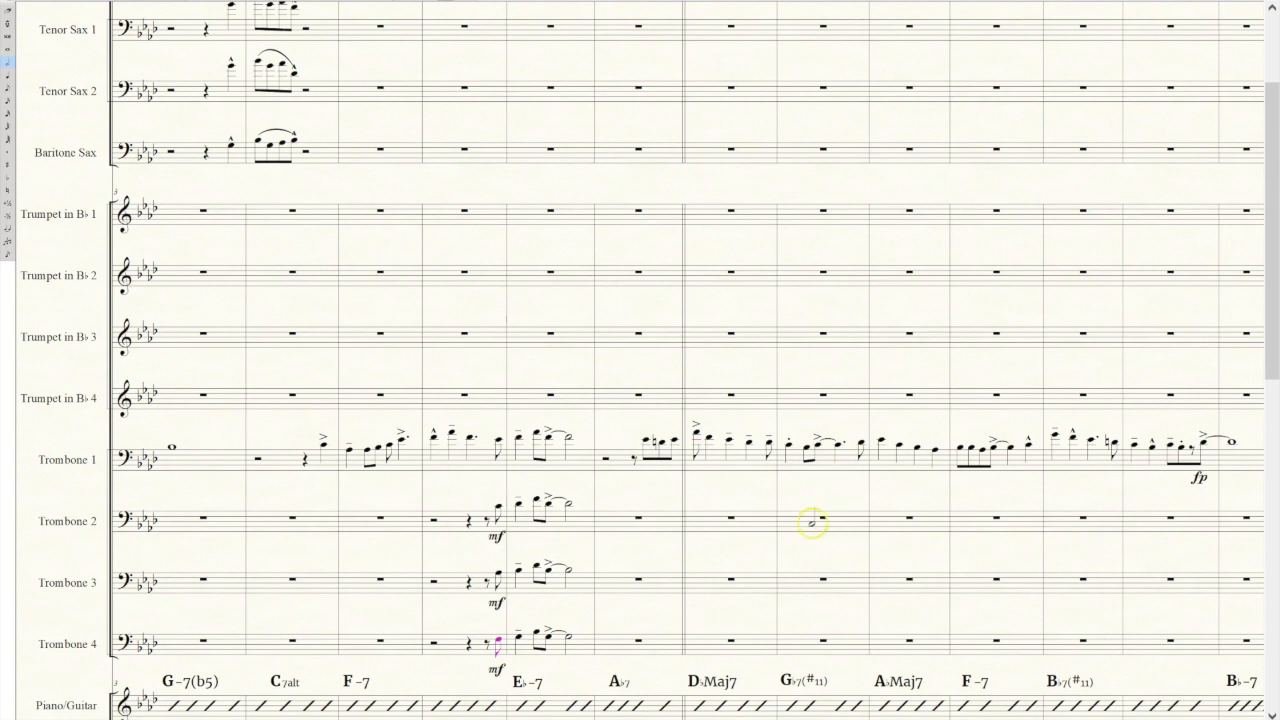
{"action": "left_click", "coordinate": [800, 521]}
{"action": "left_click", "coordinate": [820, 520]}
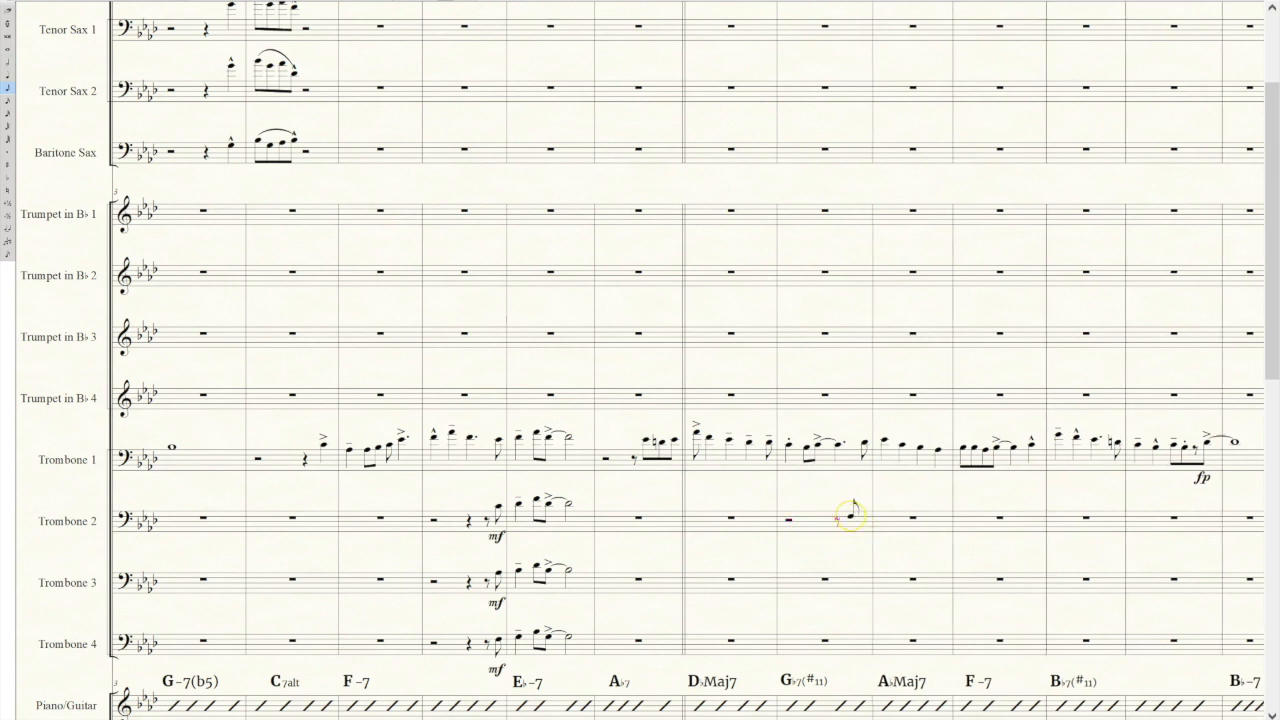
{"action": "left_click", "coordinate": [849, 514]}
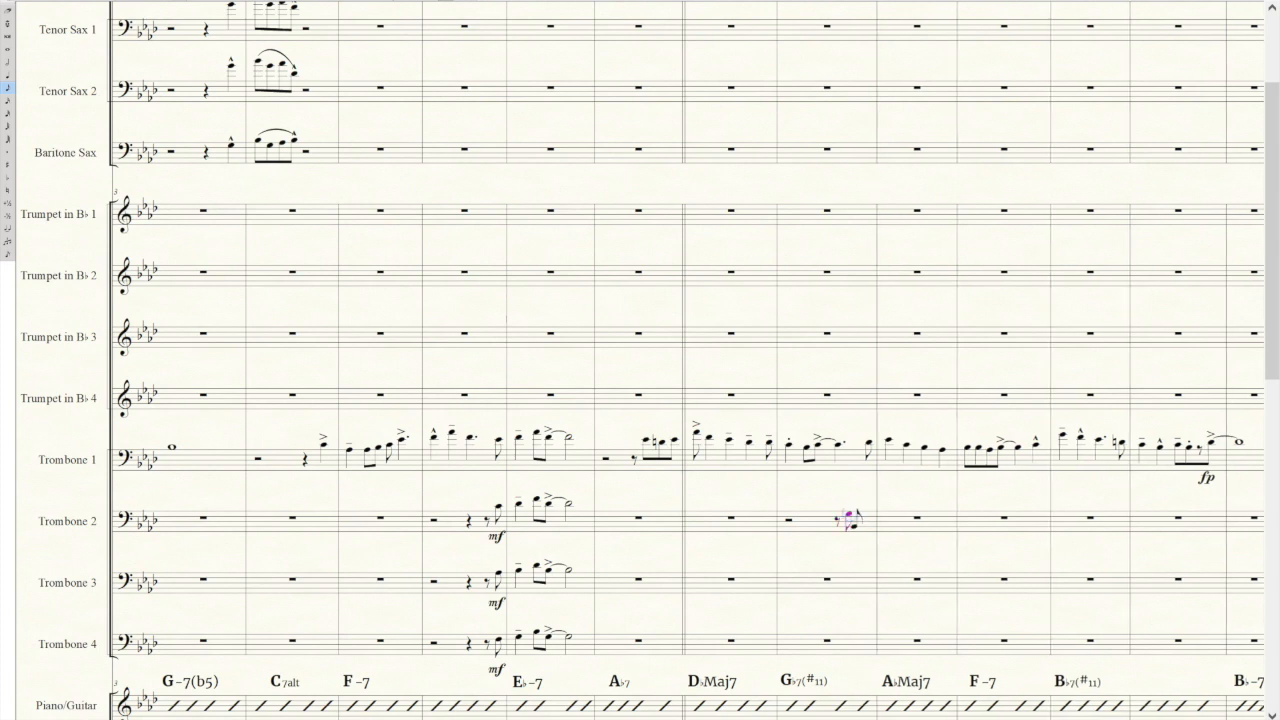
{"action": "key", "text": "minus"}
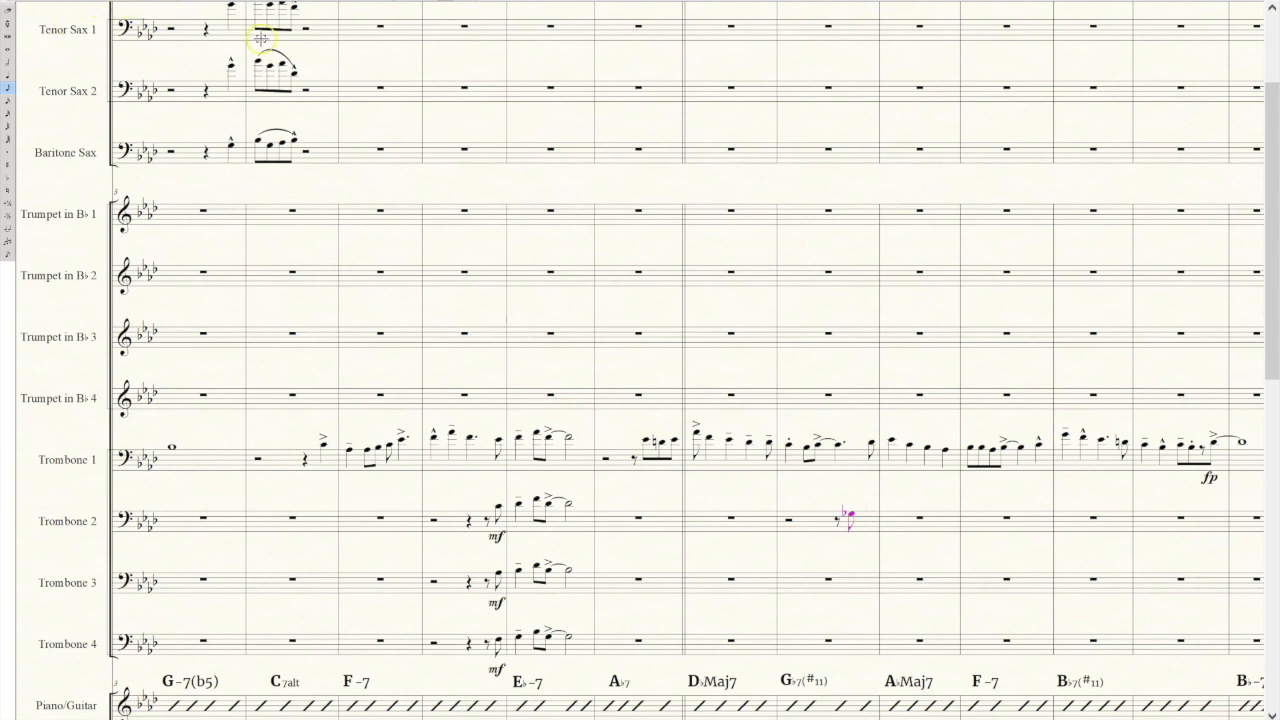
Add a marcato articulation to Trombone 2's G♭ eighth note in the G♭7(♯11) measure.
{"action": "key", "text": "Escape"}
{"action": "left_click", "coordinate": [838, 443]}
{"action": "left_click", "coordinate": [298, 164]}
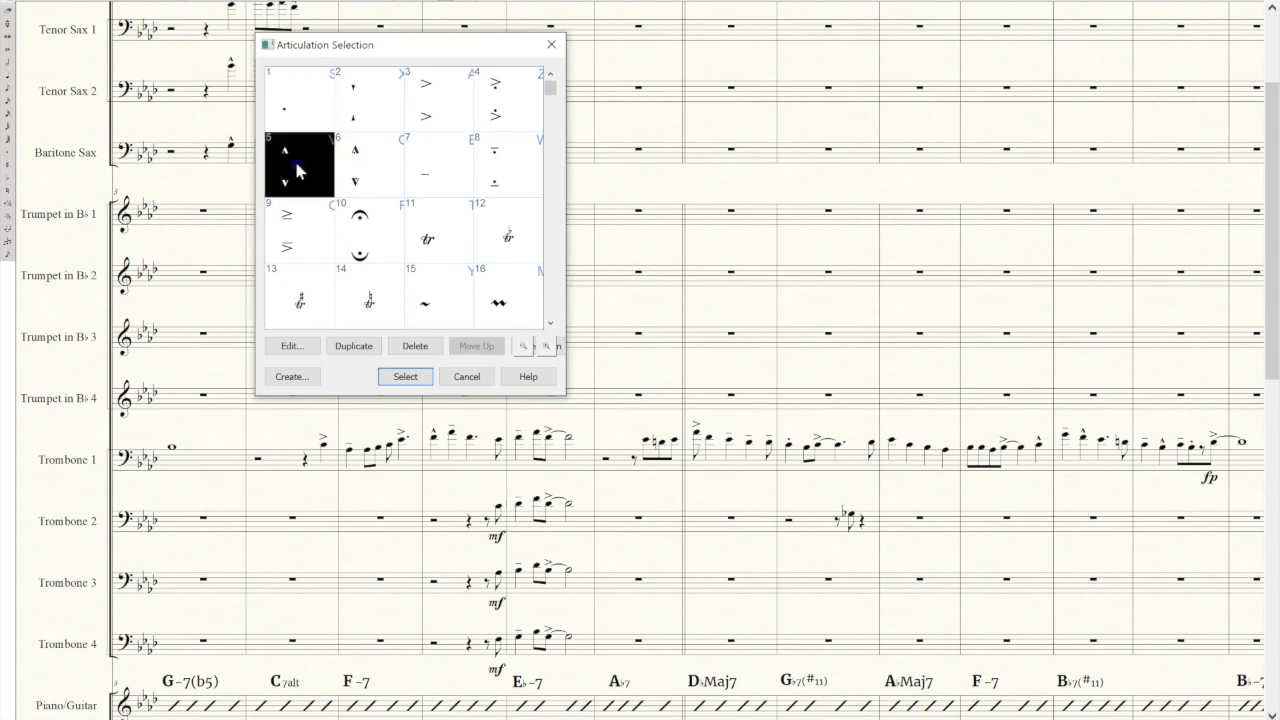
{"action": "left_click", "coordinate": [405, 377]}
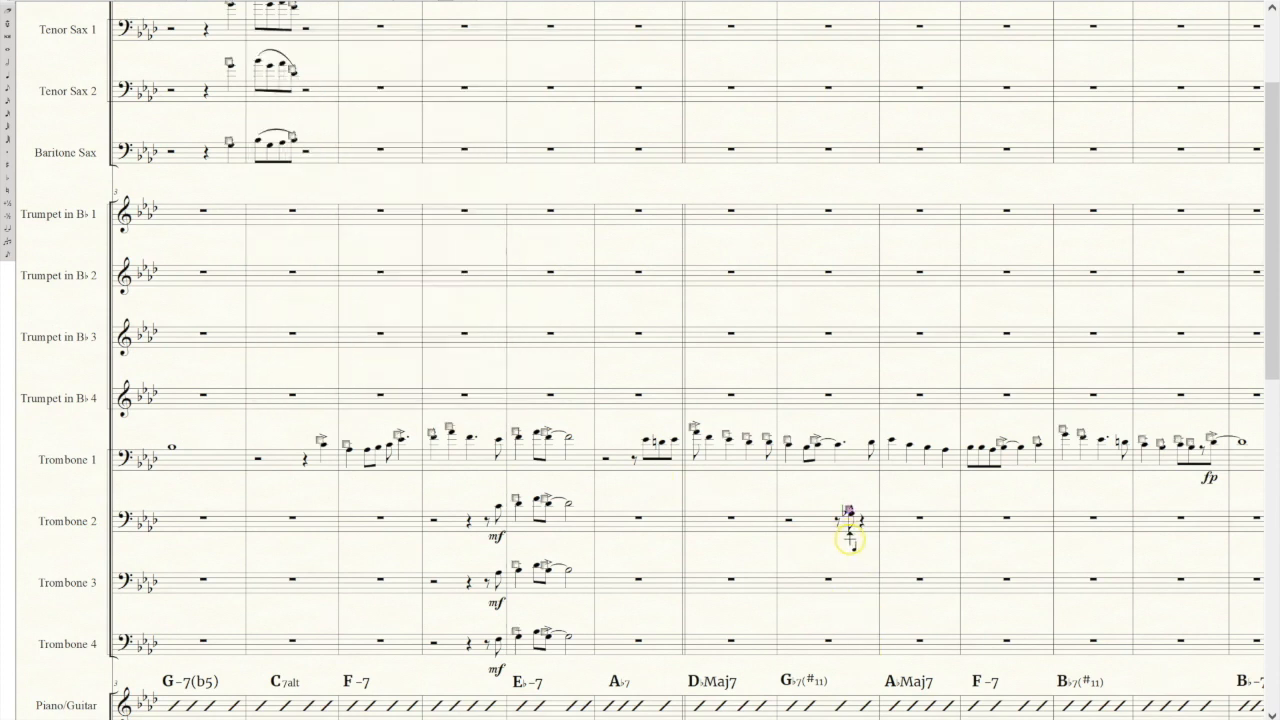
{"action": "double_click", "coordinate": [851, 538]}
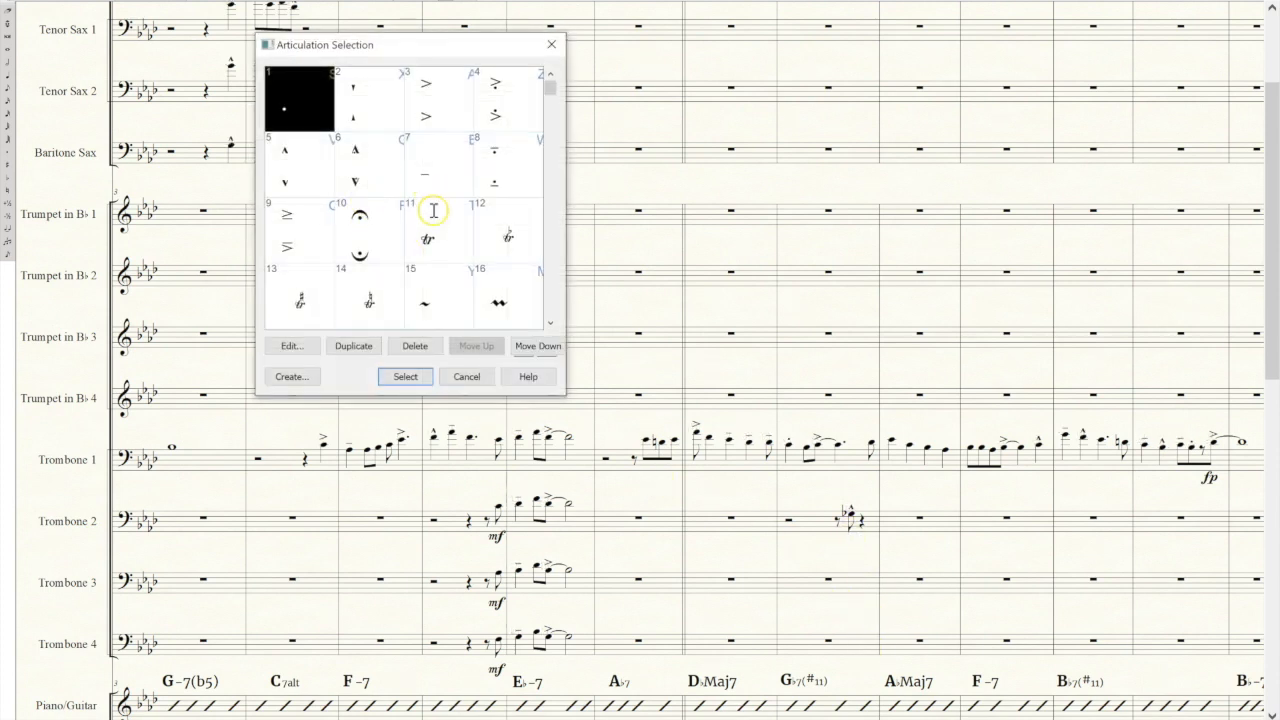
{"action": "left_click", "coordinate": [464, 377]}
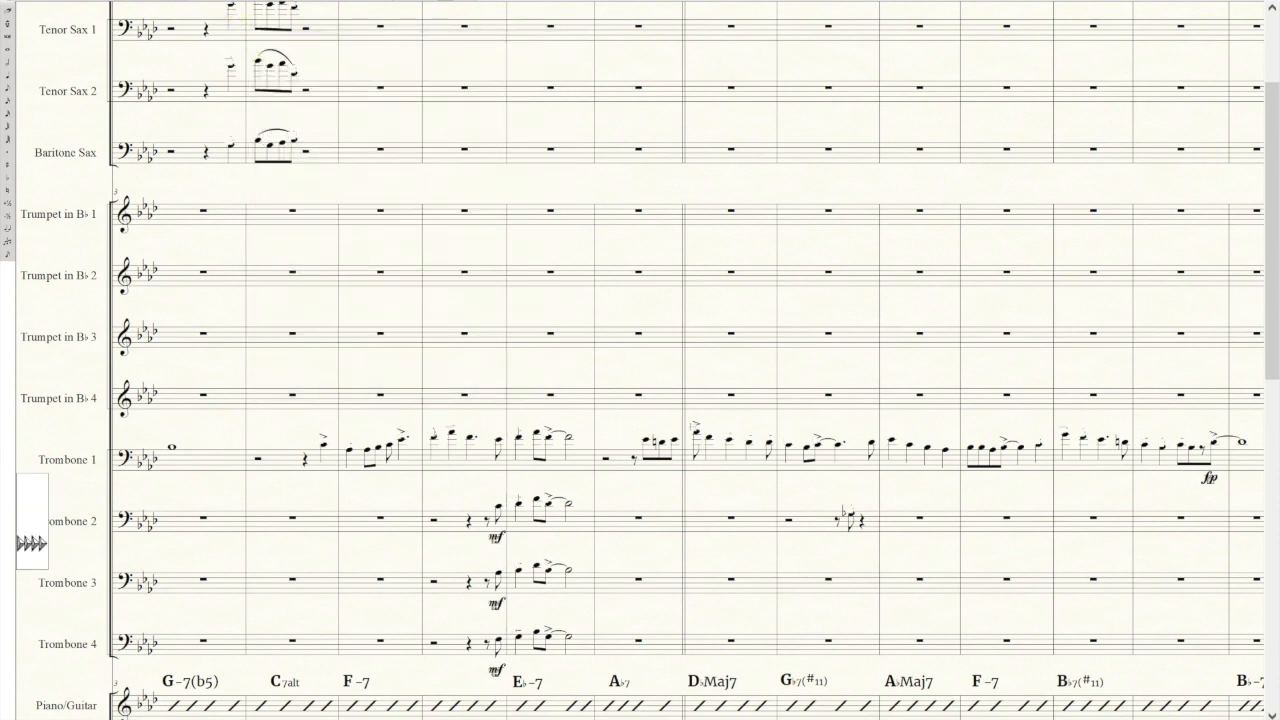
Add an f dynamic beneath Trombone 2's marcato eighth note.
{"action": "double_click", "coordinate": [849, 537]}
{"action": "left_click", "coordinate": [386, 316]}
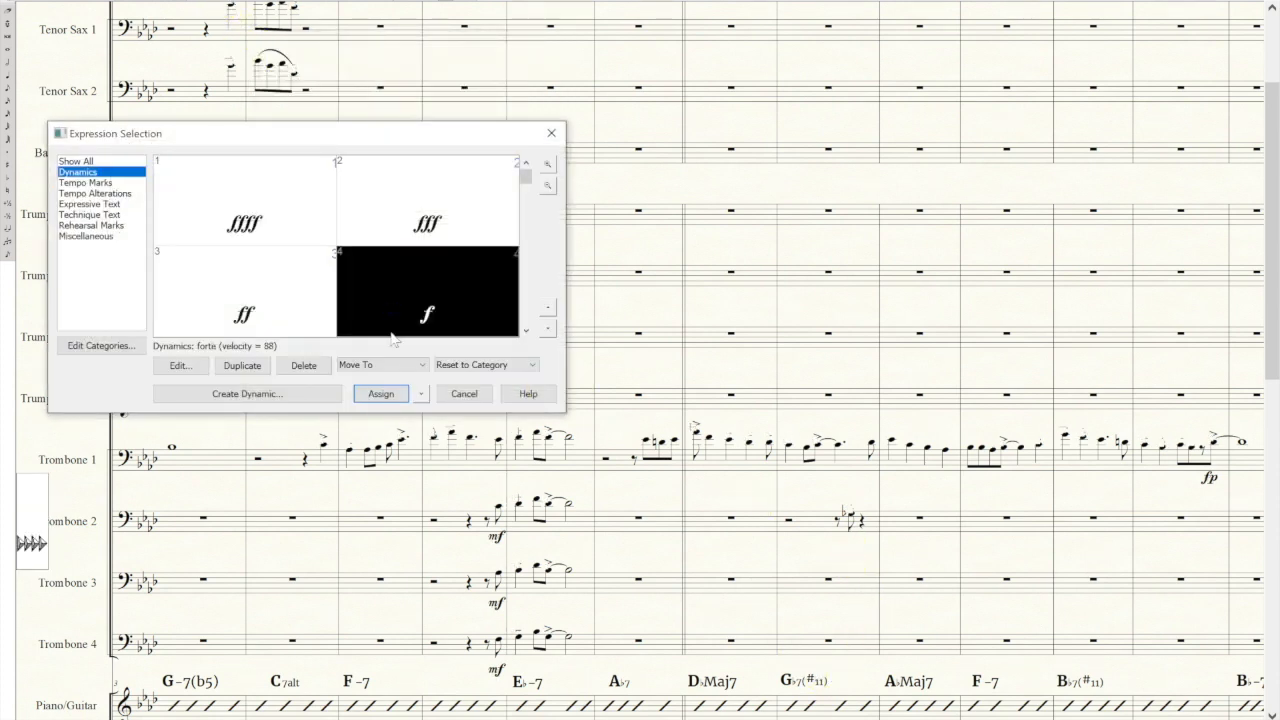
{"action": "left_click", "coordinate": [381, 393]}
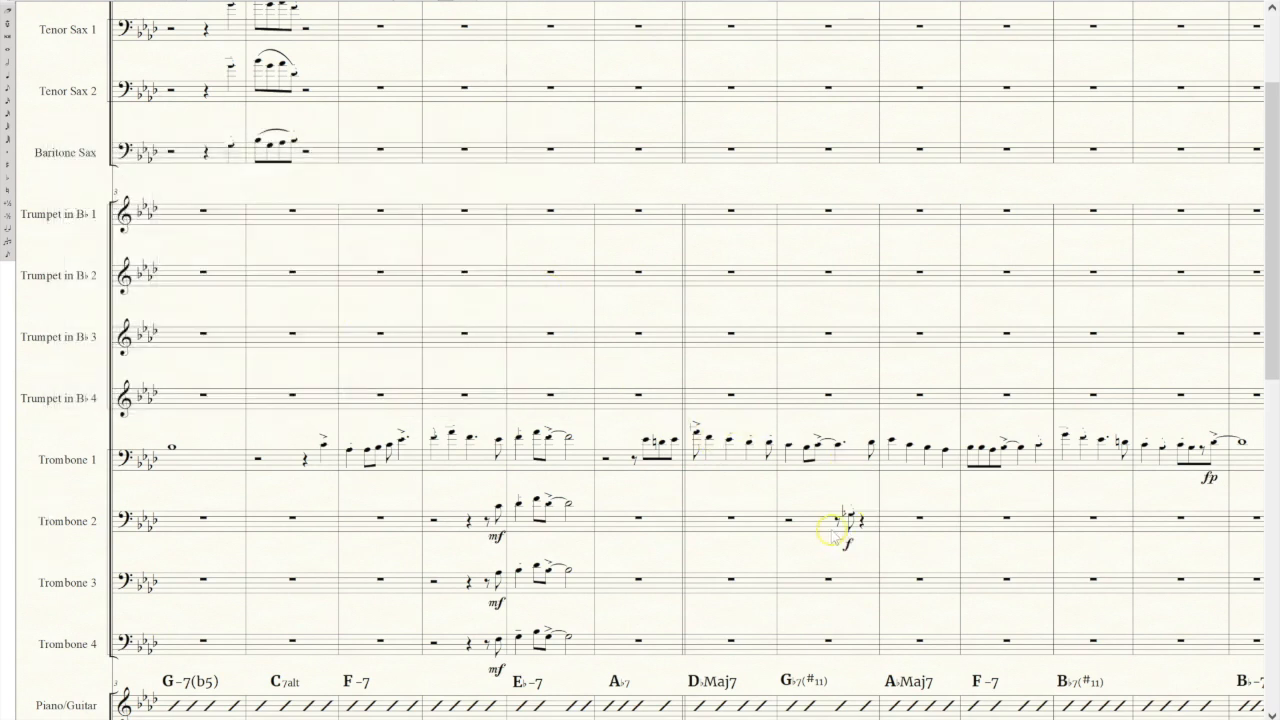
Copy Trombone 2's G♭7(♯11) measure with its articulation and dynamic into the same measure of Trombones 3 and 4.
{"action": "left_click", "coordinate": [808, 518]}
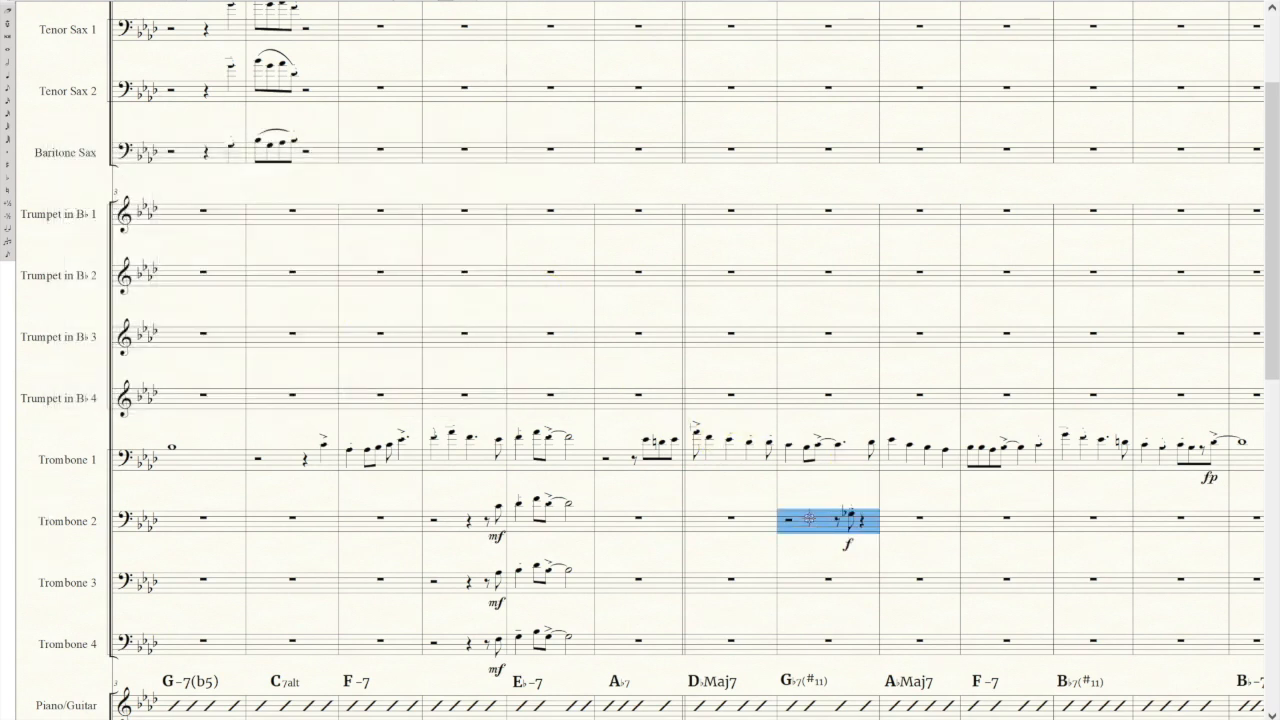
{"action": "left_click", "coordinate": [813, 585]}
{"action": "key", "text": "ctrl+v"}
{"action": "left_click", "coordinate": [812, 645]}
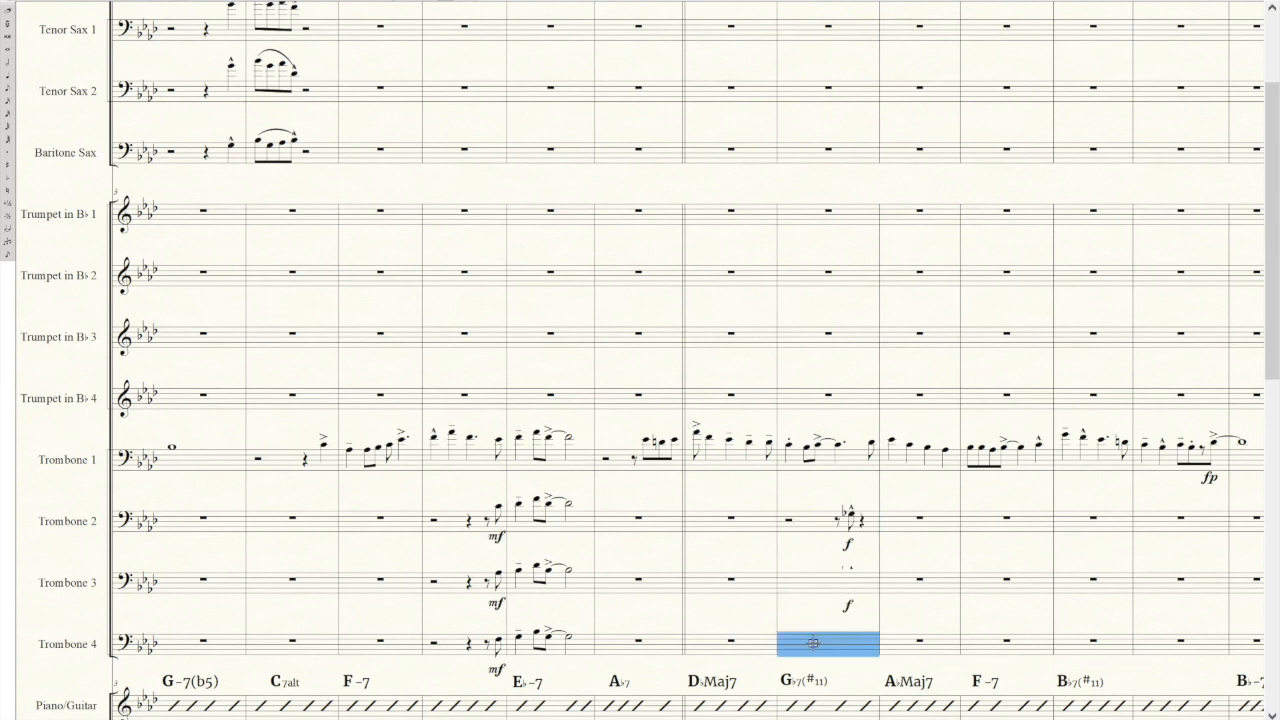
{"action": "key", "text": "ctrl+v"}
Transpose Trombone 4's G♭7(♯11) measure down diatonically by an octave.
{"action": "right_click", "coordinate": [812, 648]}
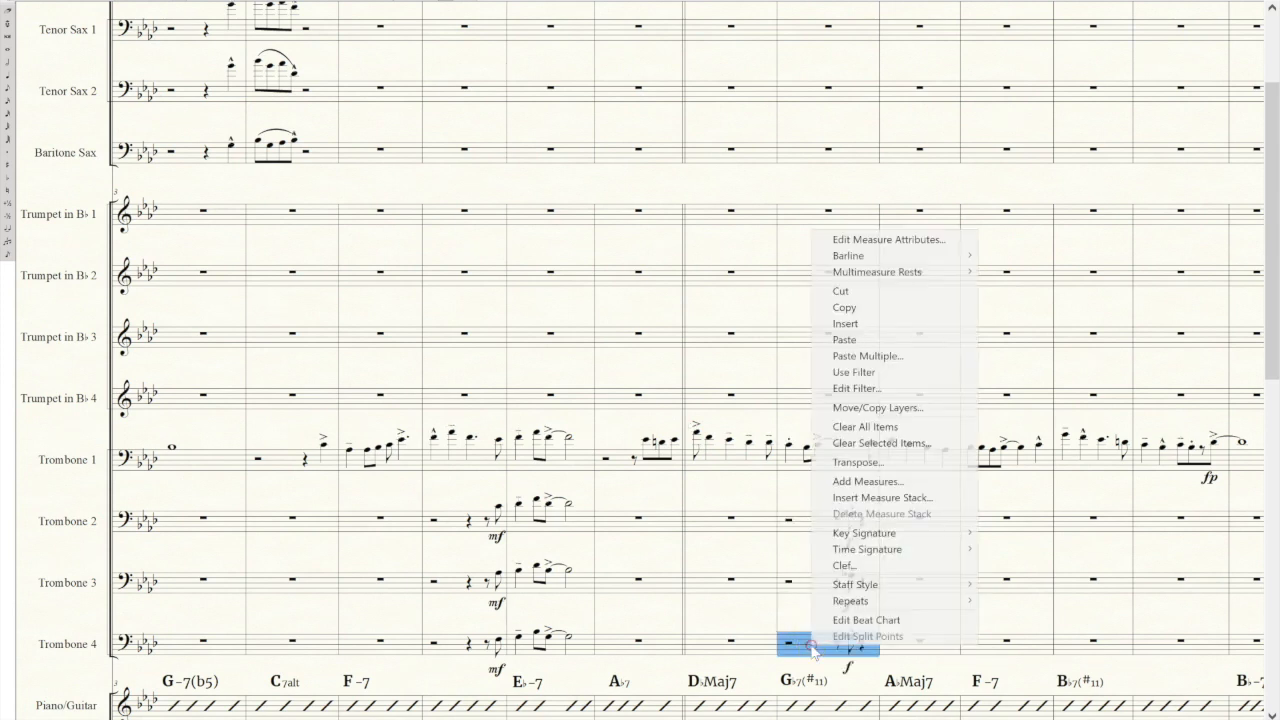
{"action": "left_click", "coordinate": [900, 462]}
{"action": "left_click", "coordinate": [651, 337]}
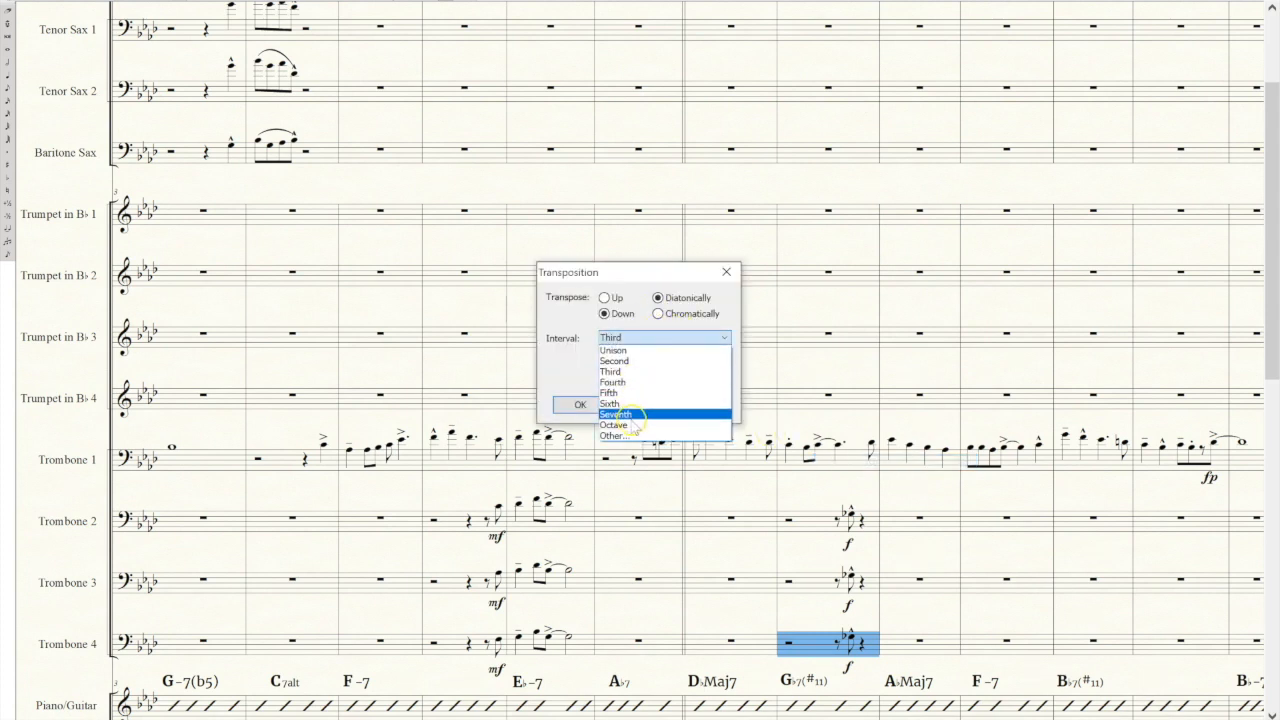
{"action": "left_click", "coordinate": [633, 414]}
{"action": "left_click", "coordinate": [580, 403]}
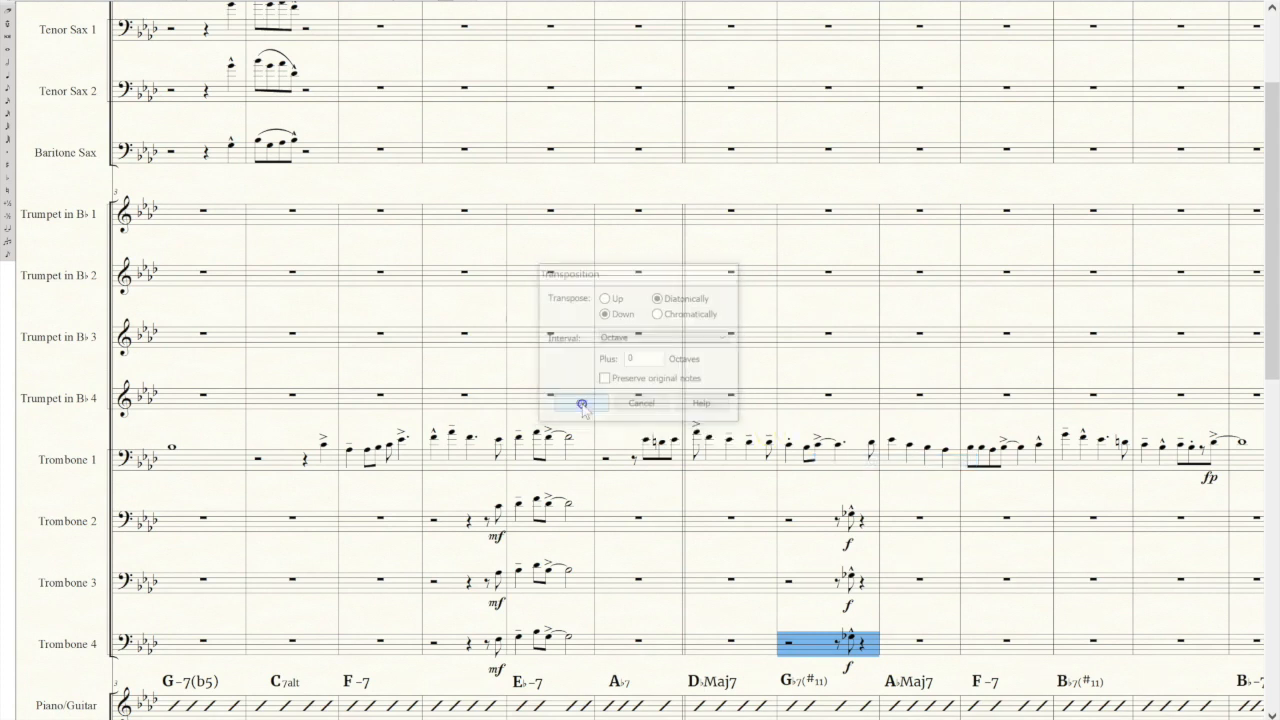
{"action": "left_click", "coordinate": [820, 587]}
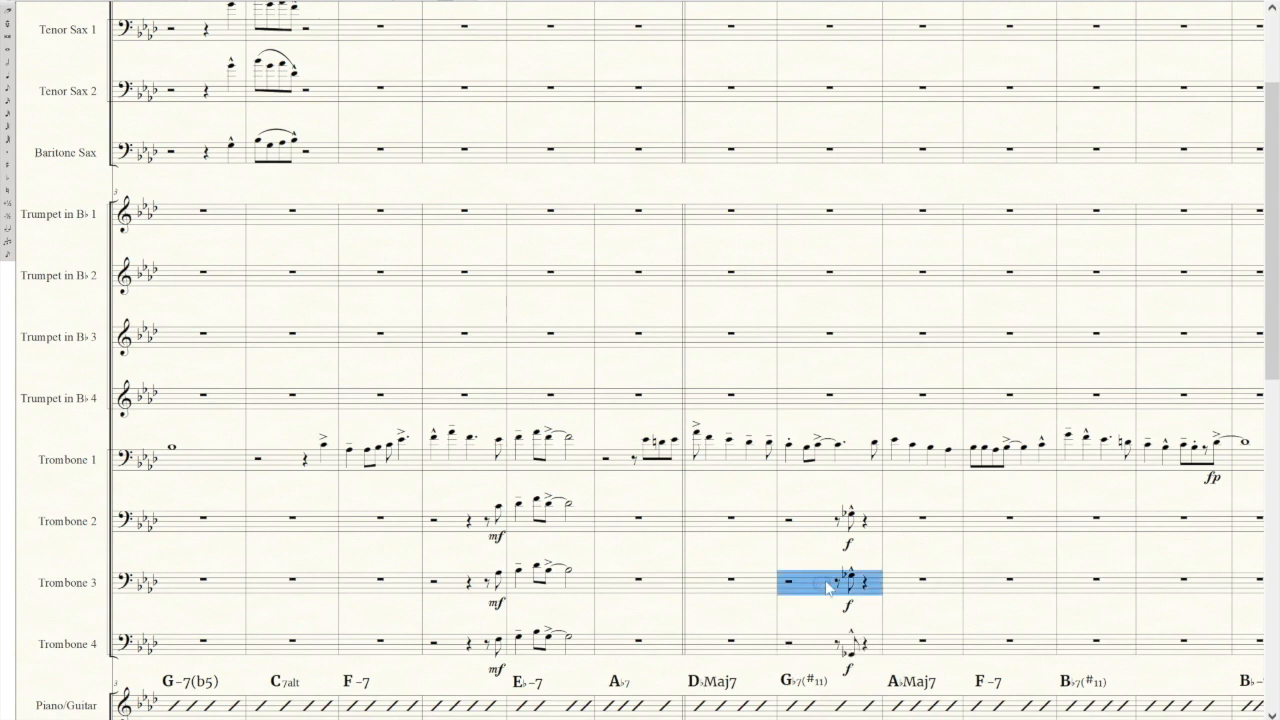
{"action": "right_click", "coordinate": [828, 587]}
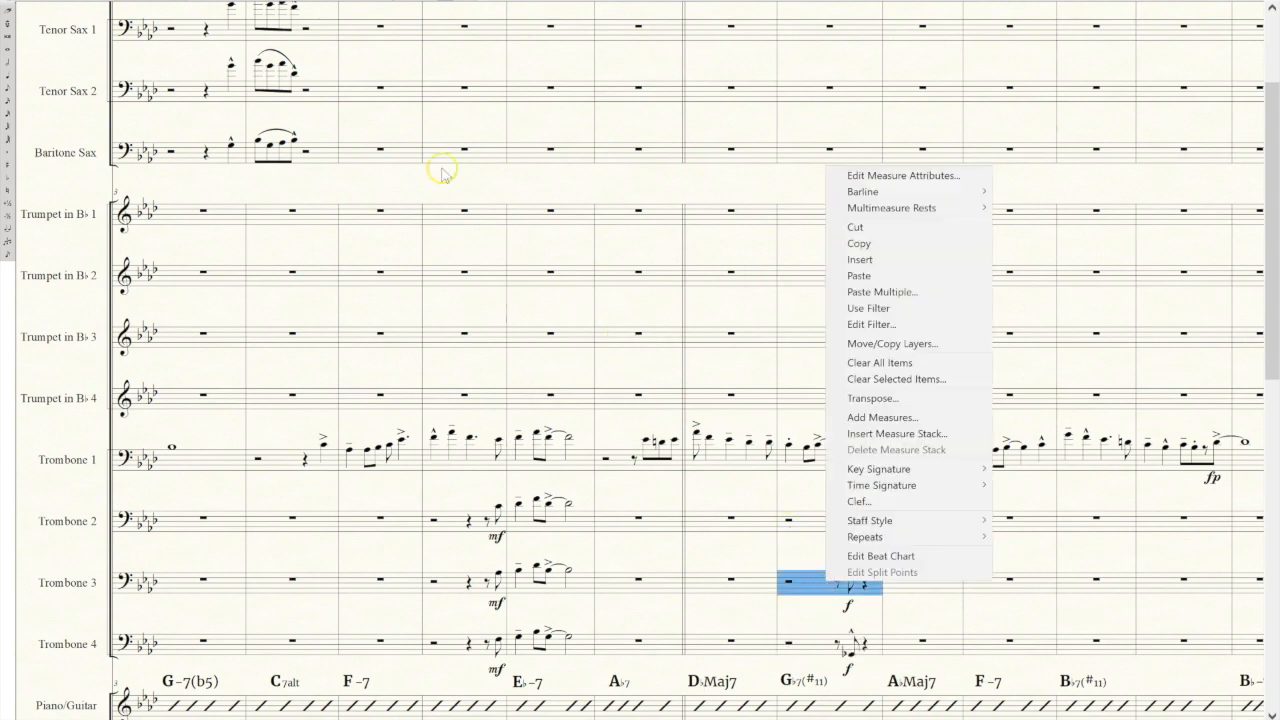
{"action": "key", "text": "Escape"}
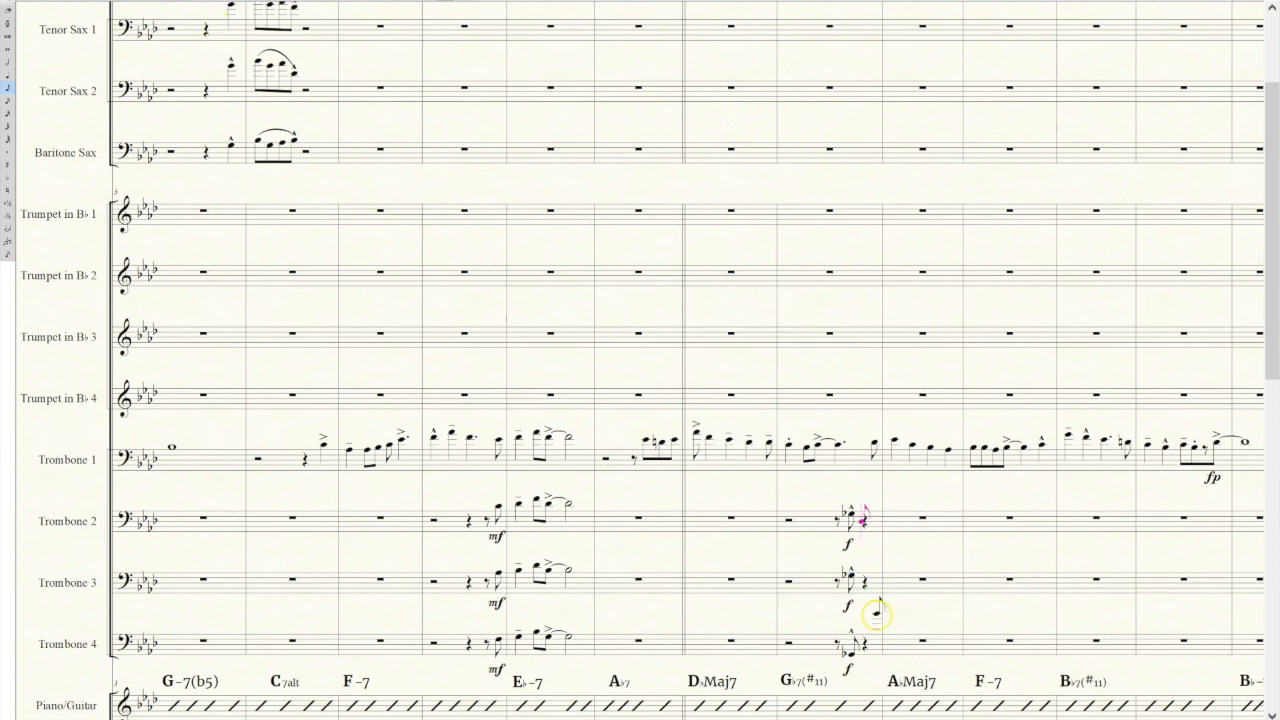
Lower Trombone 3's marcato eighth note in the G♭7(♯11) measure to E natural.
{"action": "left_click", "coordinate": [851, 576]}
{"action": "key", "text": "Down"}
{"action": "key", "text": "Down"}
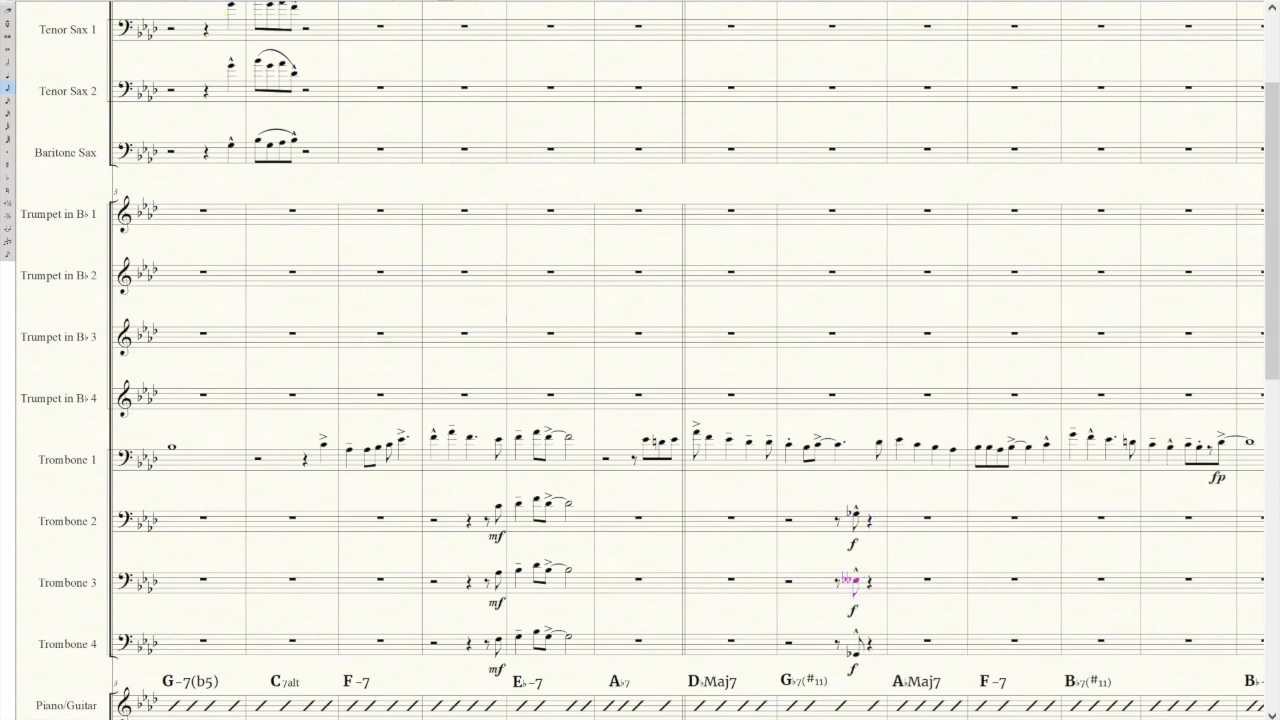
{"action": "key", "text": "Up"}
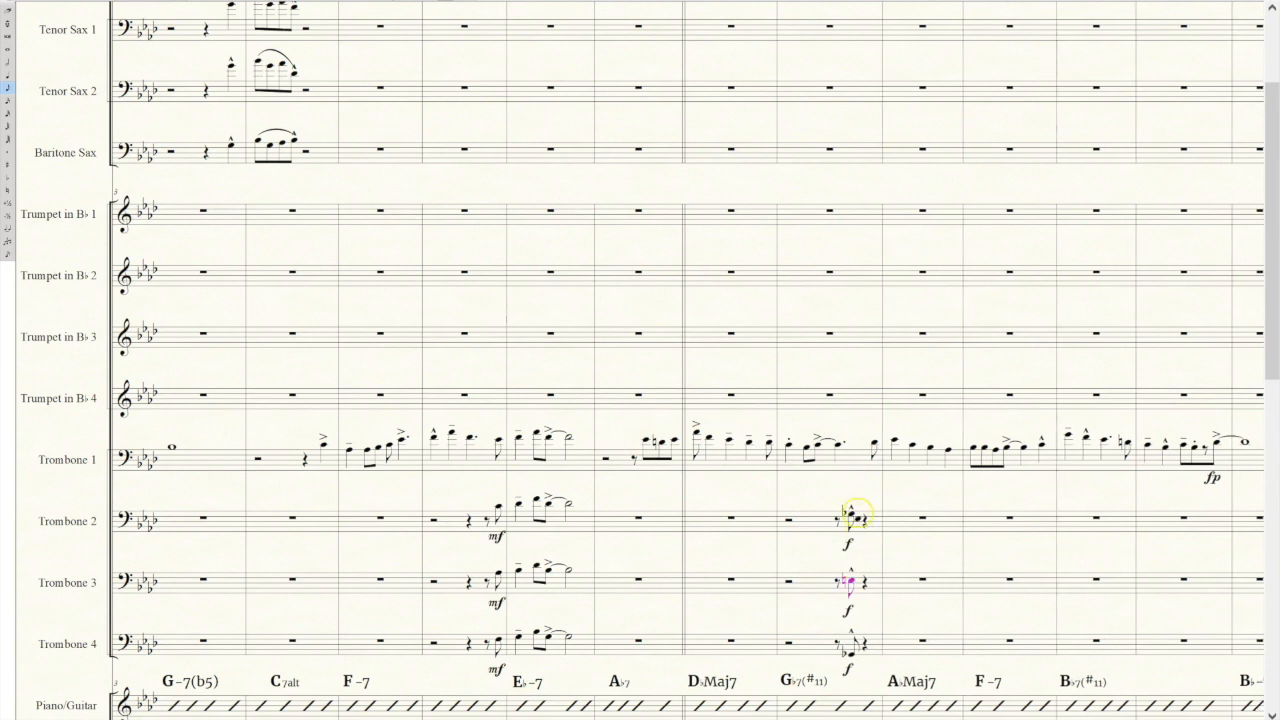
Raise Trombone 2's marcato eighth note in the G♭7(♯11) measure to A♭.
{"action": "left_click", "coordinate": [850, 513]}
{"action": "key", "text": "Down"}
{"action": "key", "text": "Up"}
{"action": "key", "text": "Up"}
Copy Trombone 2's G♭7(♯11) measure into Trumpet 4 and transpose it up diatonically by an octave.
{"action": "left_click", "coordinate": [813, 519]}
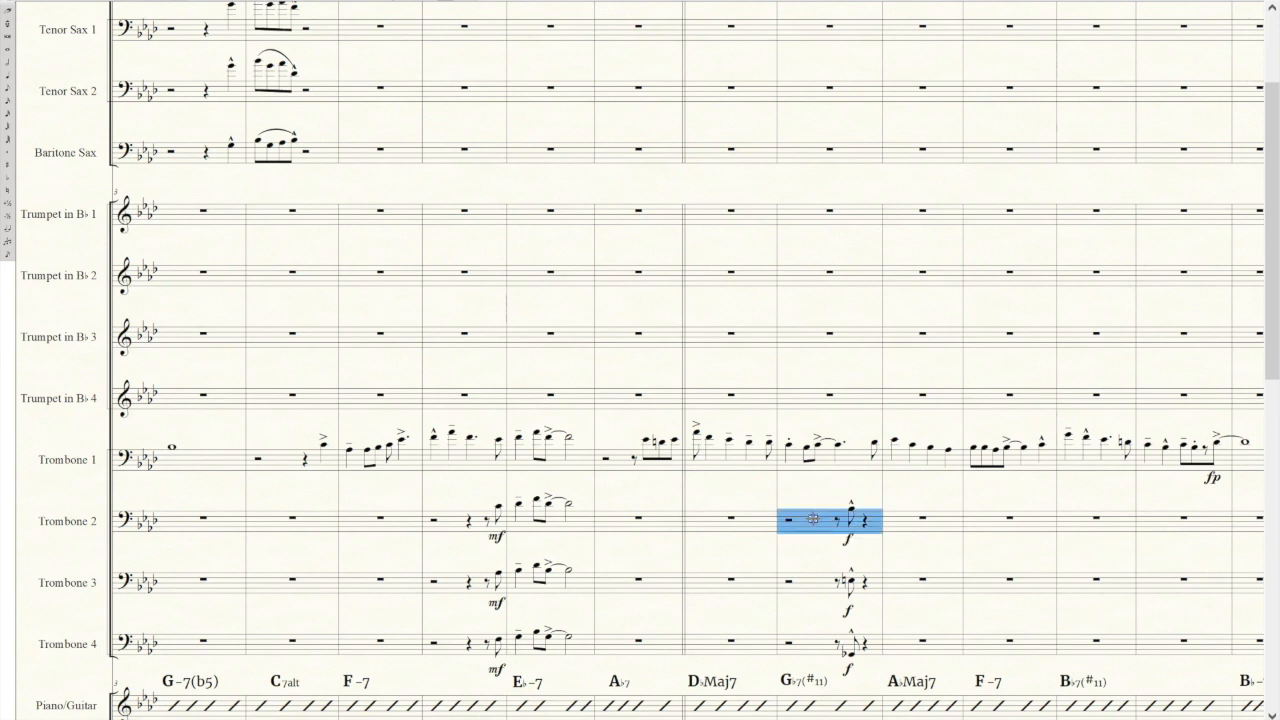
{"action": "left_click", "coordinate": [791, 393]}
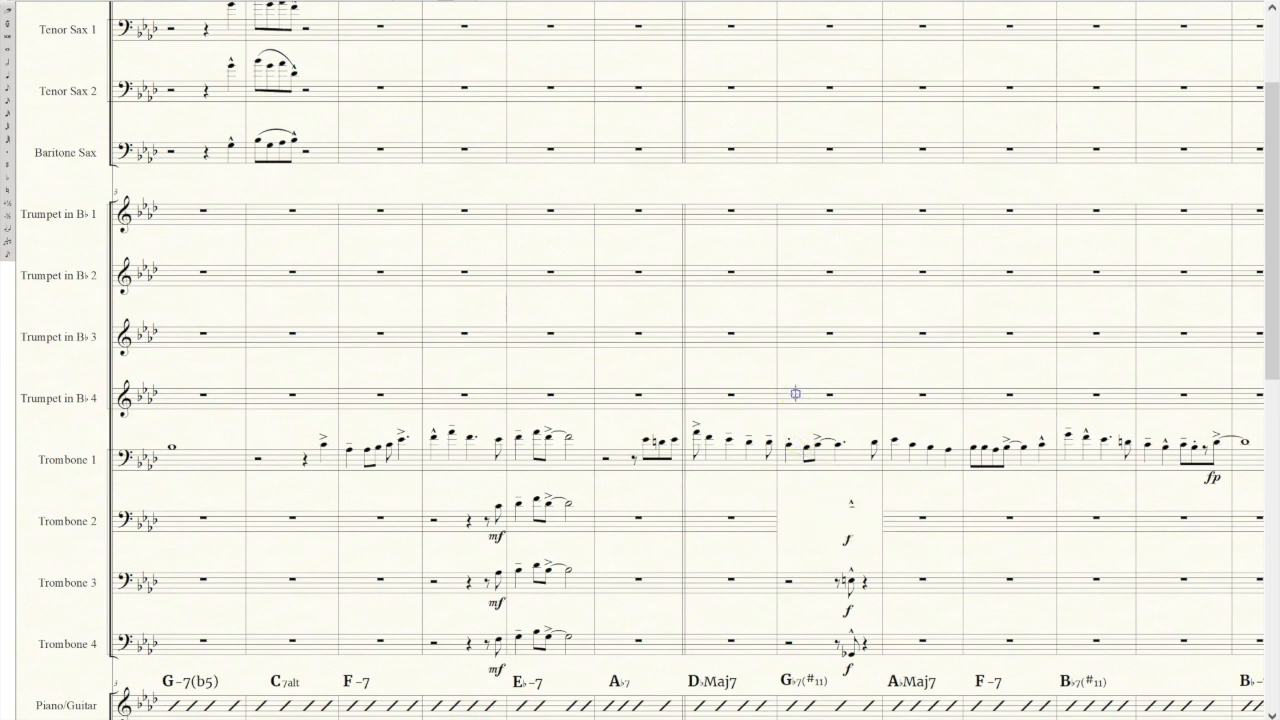
{"action": "key", "text": "ctrl+v"}
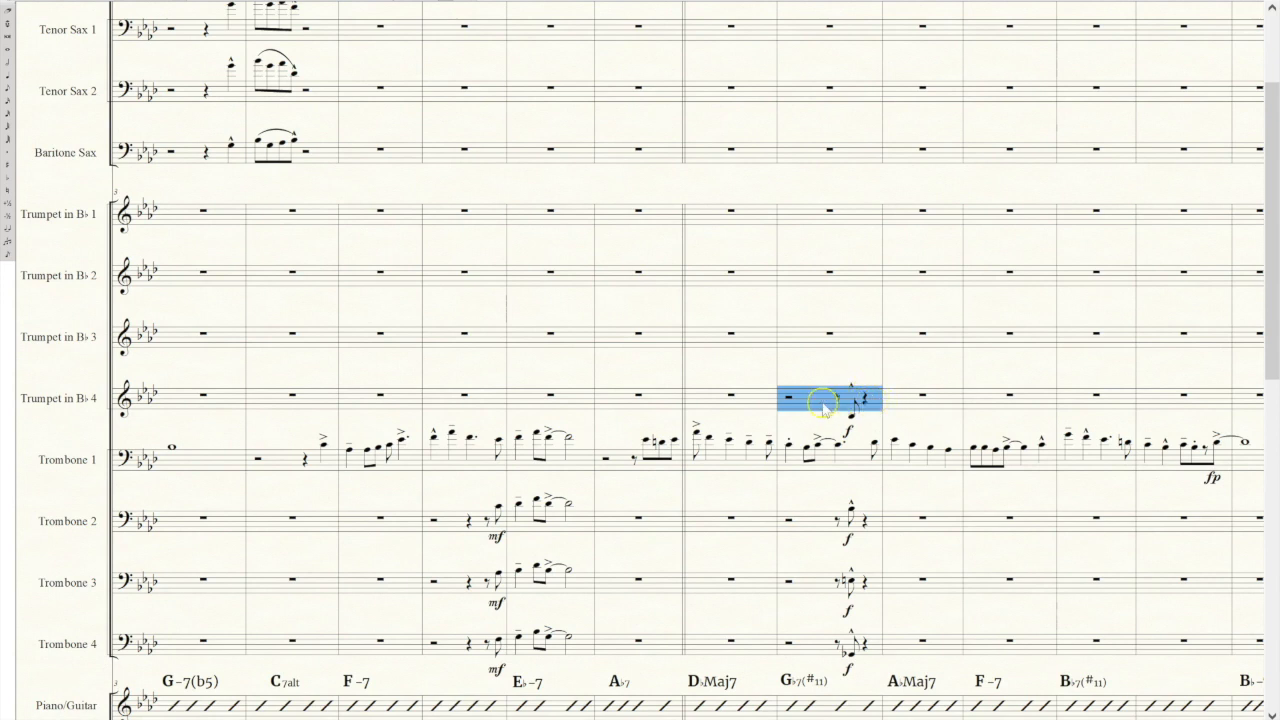
{"action": "right_click", "coordinate": [805, 396]}
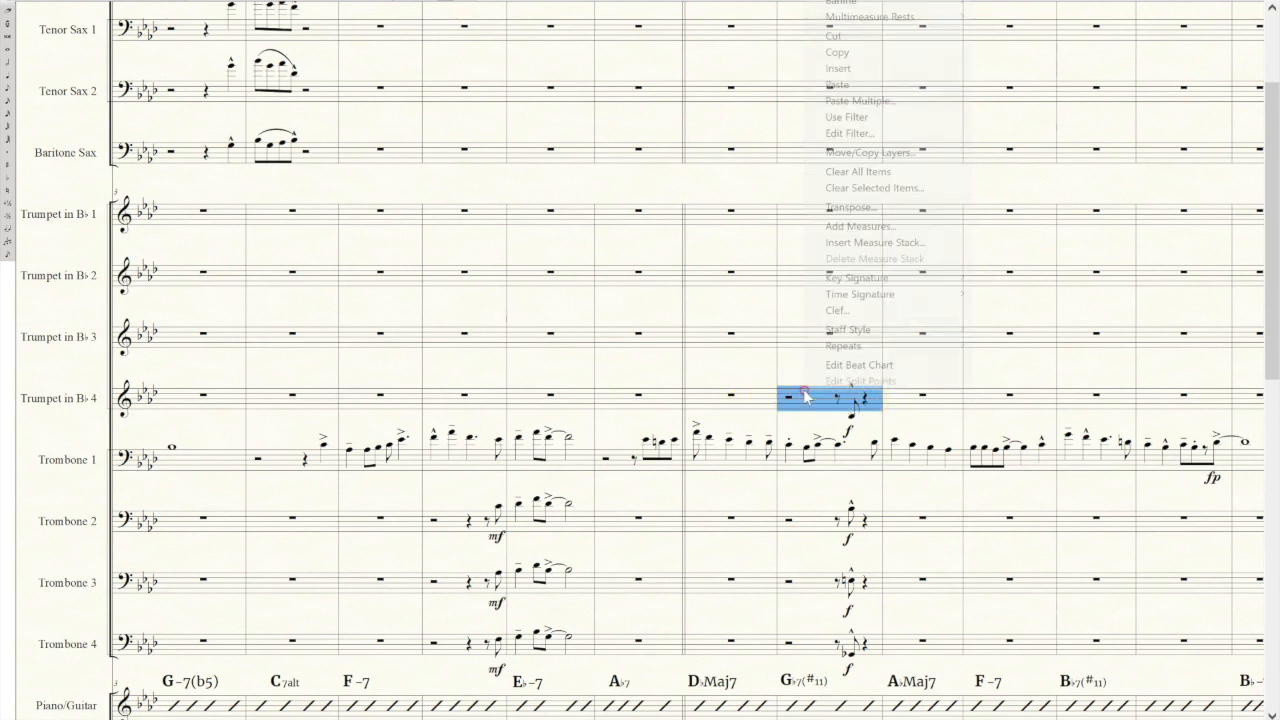
{"action": "left_click", "coordinate": [878, 207]}
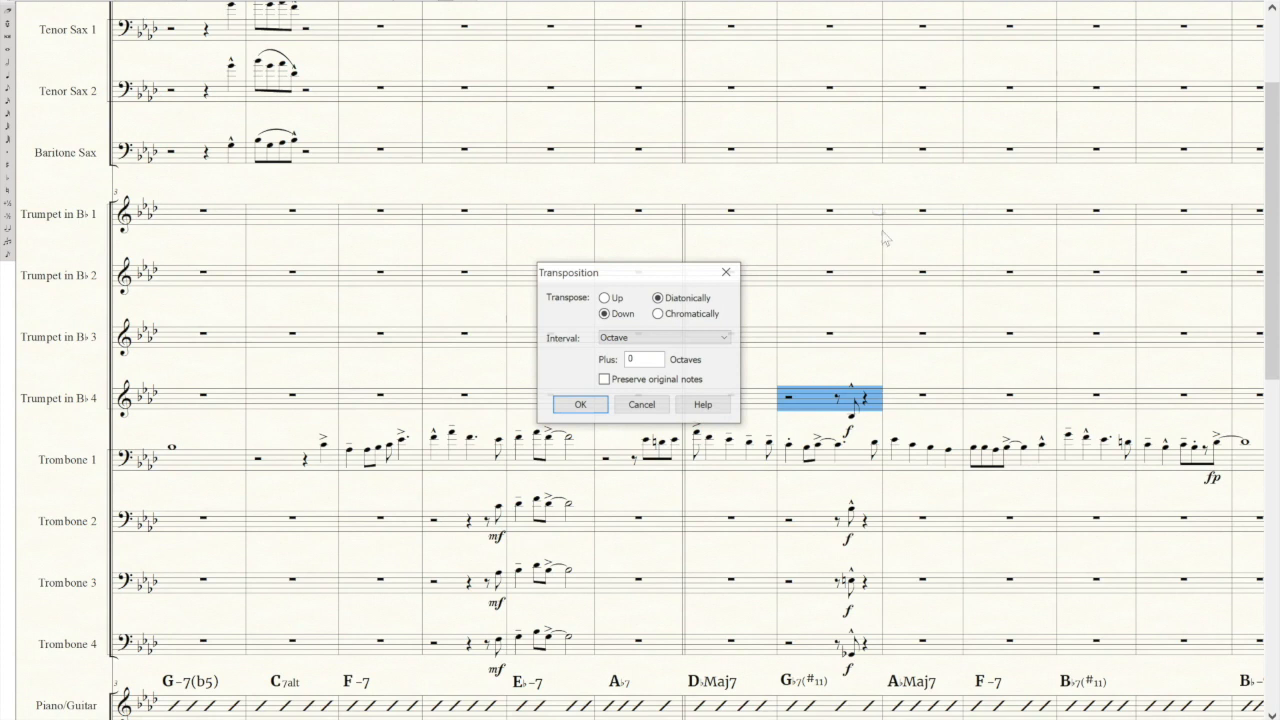
{"action": "left_click", "coordinate": [604, 297]}
{"action": "left_click", "coordinate": [582, 404]}
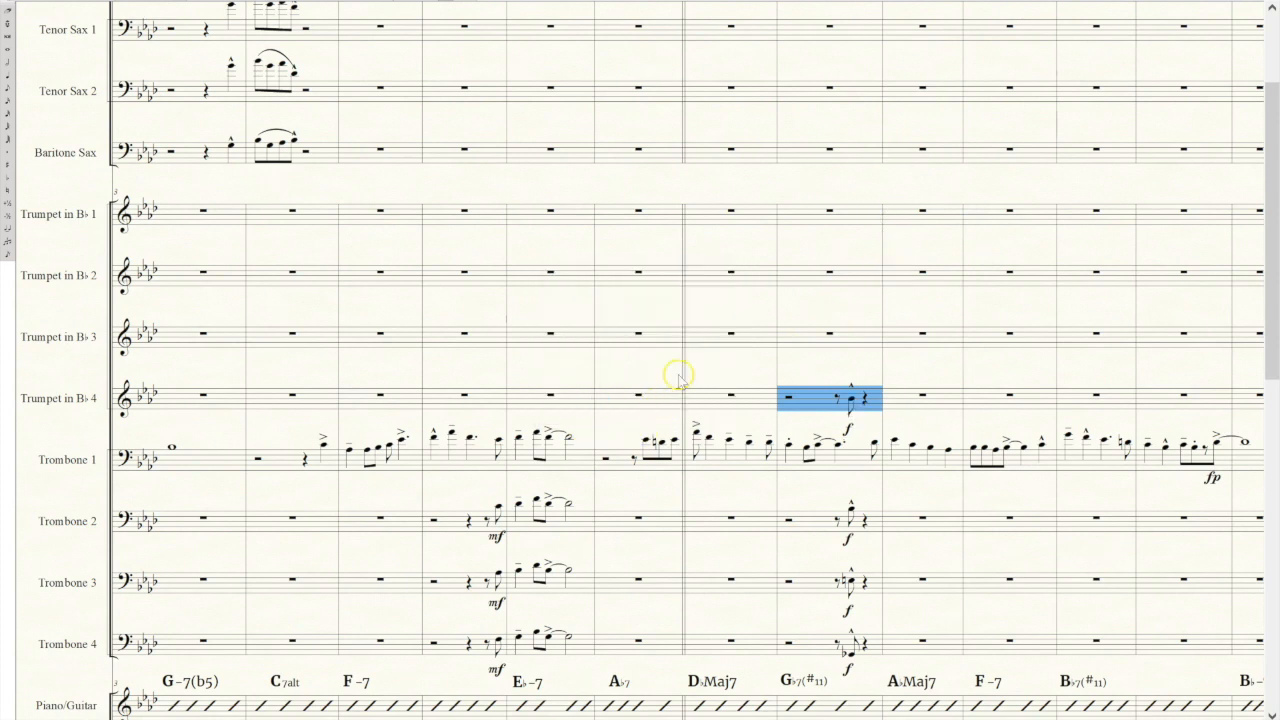
Copy Trumpet 4's G♭7(♯11) measure into the same measure of Trumpets 3, 2 and 1.
{"action": "left_click", "coordinate": [828, 340]}
{"action": "key", "text": "ctrl+v"}
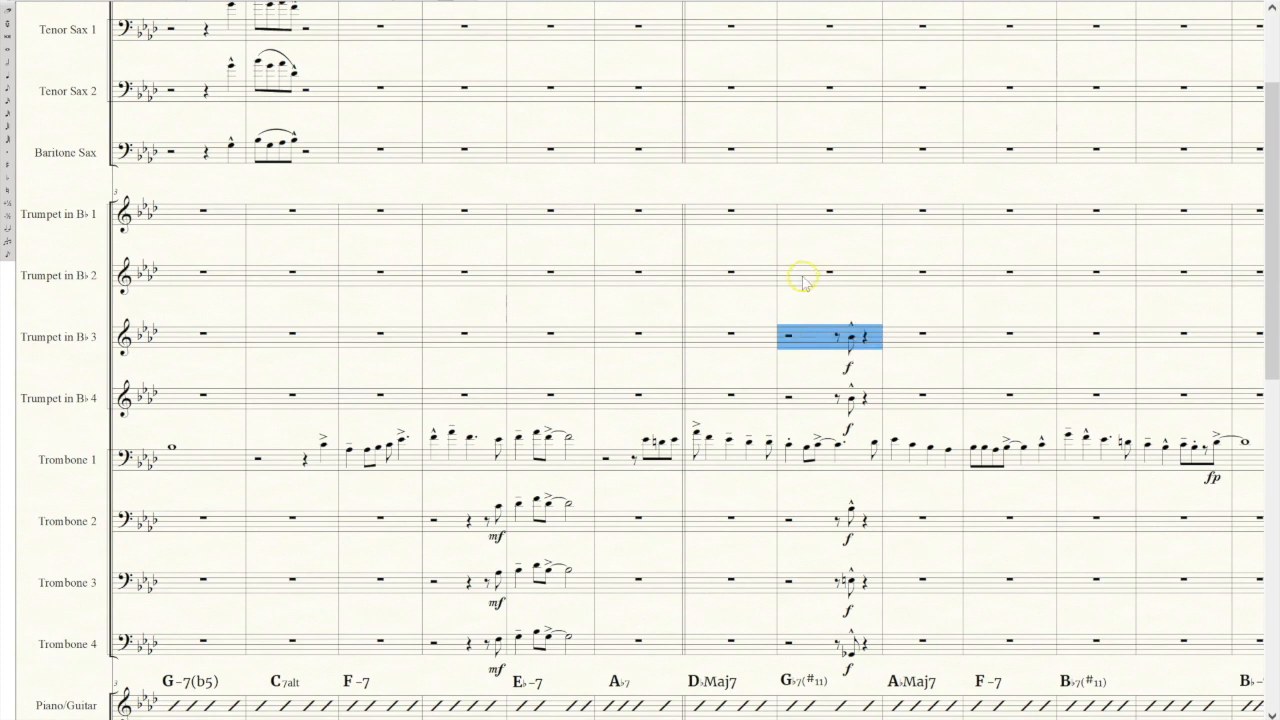
{"action": "left_click", "coordinate": [803, 275]}
{"action": "key", "text": "ctrl+v"}
{"action": "left_click", "coordinate": [800, 214]}
{"action": "key", "text": "ctrl+v"}
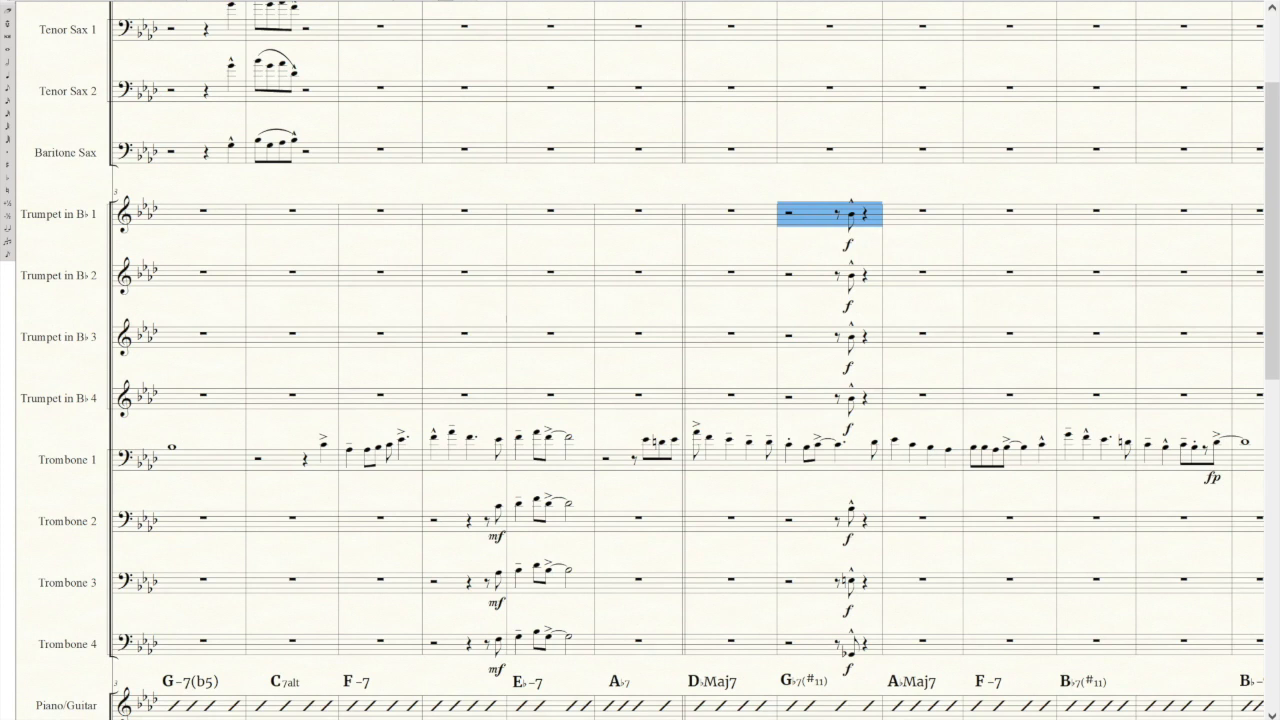
Harmonize the trumpets' marcato eighth notes by raising Trumpets 1, 2 and 3 to successively lower chord tones and lowering Trumpet 4 slightly.
{"action": "left_click", "coordinate": [8, 88]}
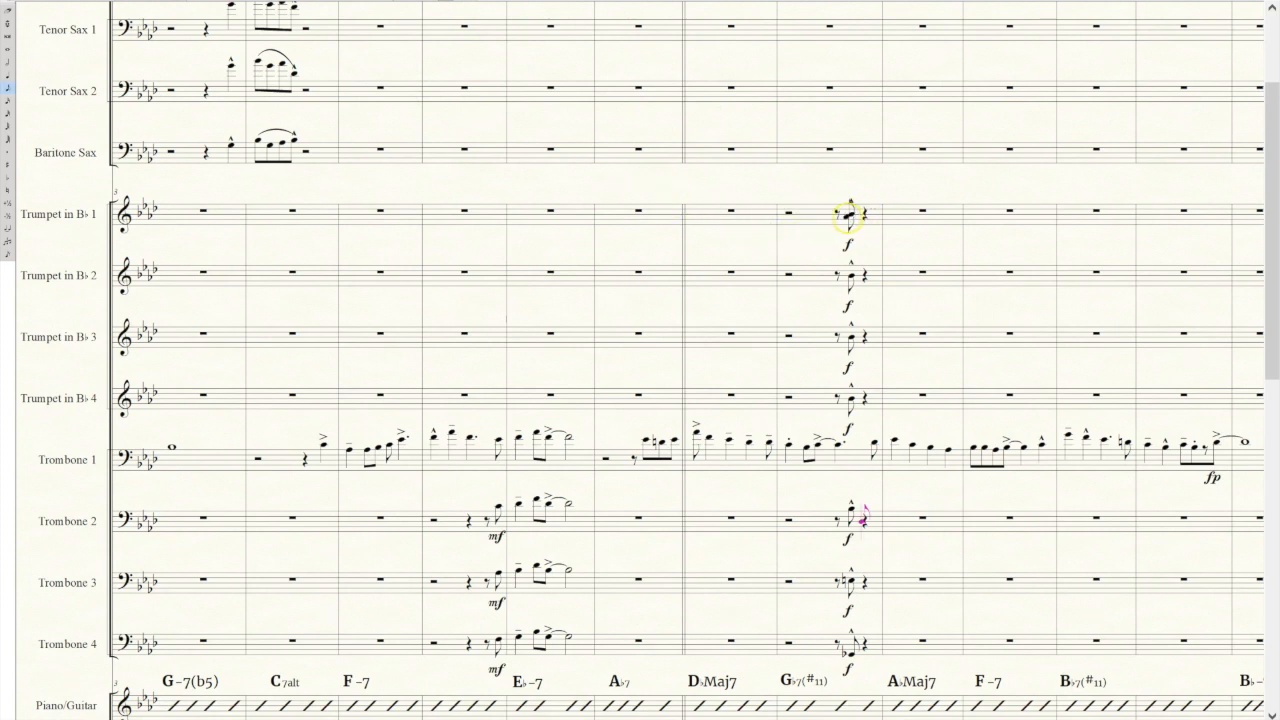
{"action": "left_click", "coordinate": [851, 214]}
{"action": "left_click", "coordinate": [851, 272]}
{"action": "key", "text": "Up"}
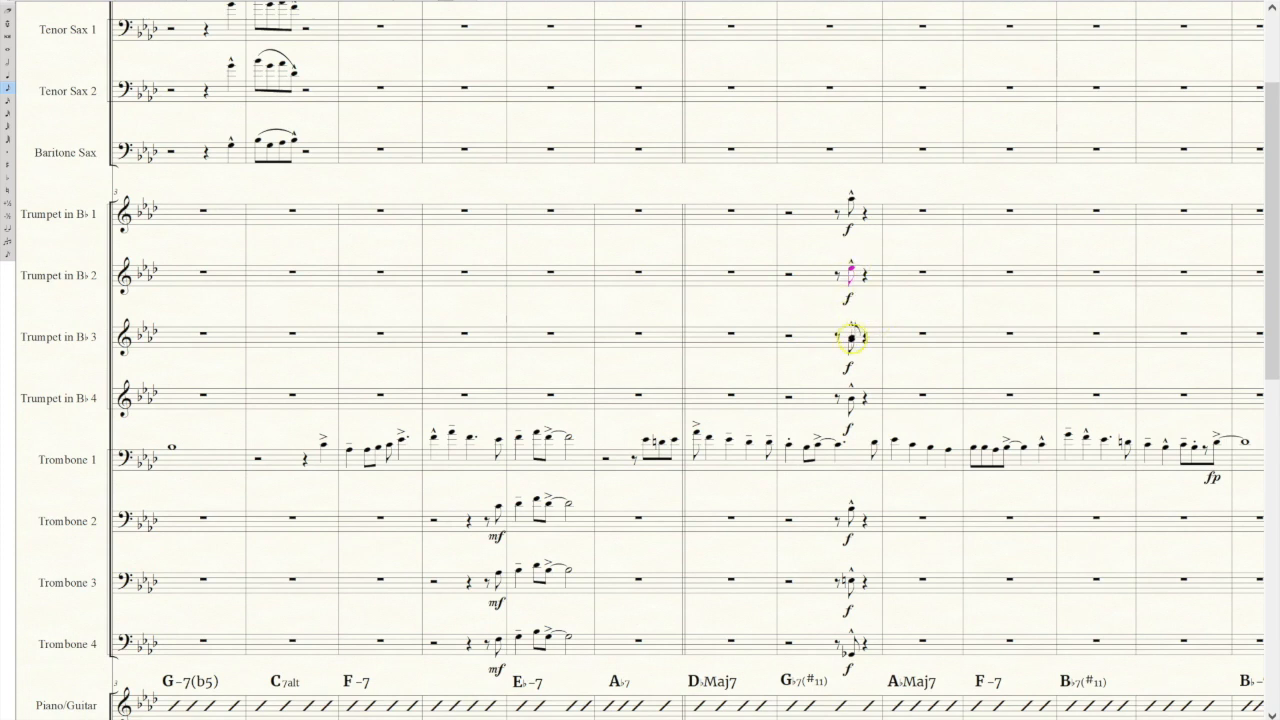
{"action": "left_click", "coordinate": [850, 338]}
{"action": "key", "text": "Up"}
{"action": "left_click", "coordinate": [849, 398]}
{"action": "left_click", "coordinate": [27, 3]}
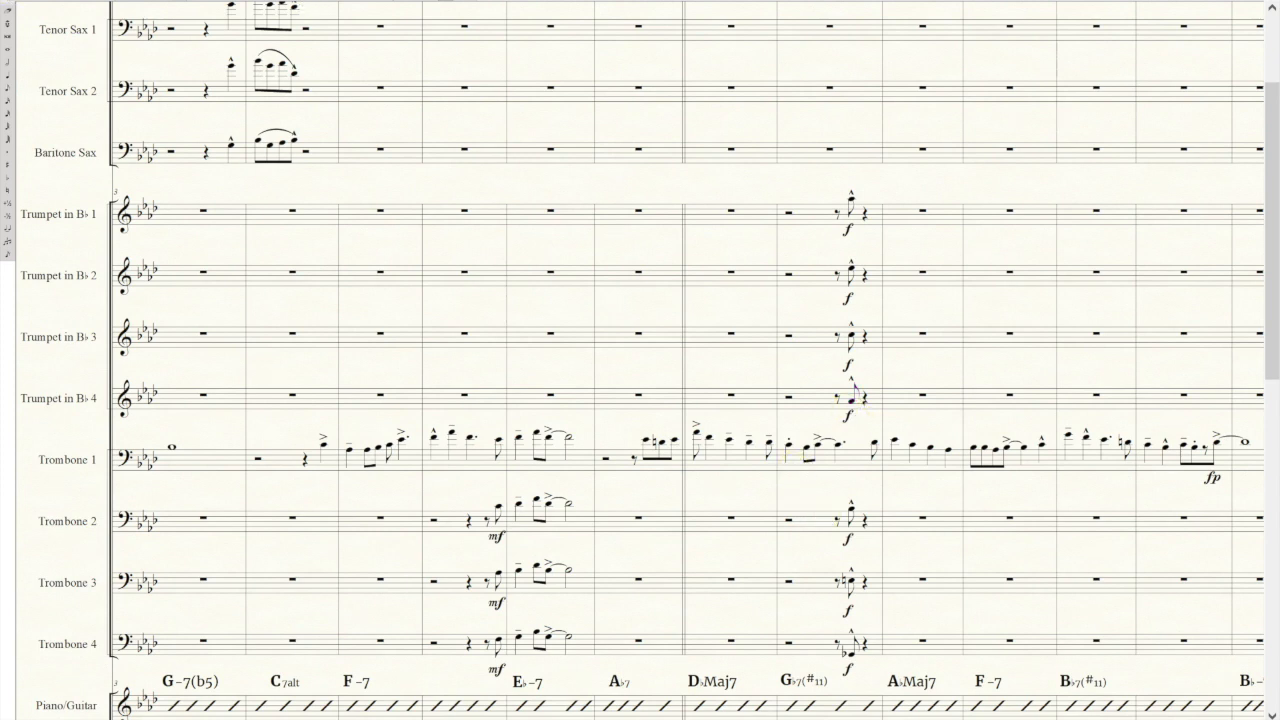
Enter a B♭ dotted quarter and an eighth tied to a half note and then a dotted half in Baritone Sax, starting at the B♭7(♯11) measure.
{"action": "scroll", "coordinate": [640, 360], "scroll_direction": "right", "scroll_amount": 3}
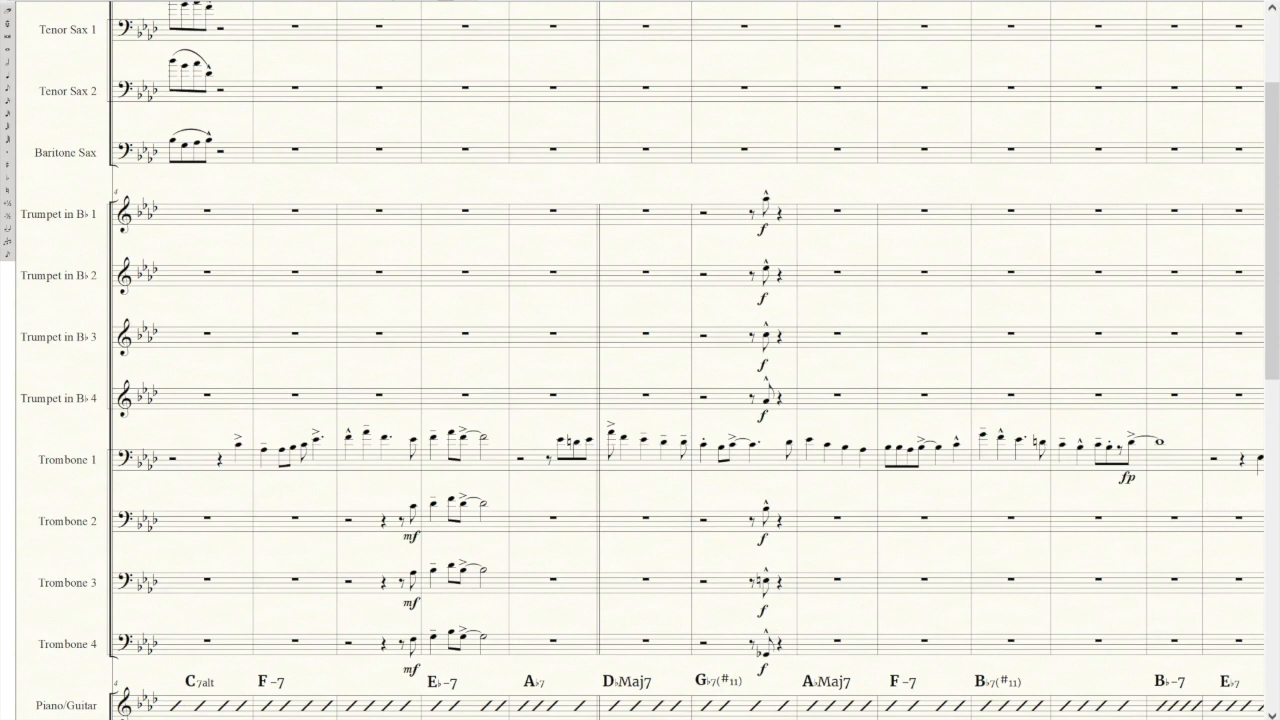
{"action": "scroll", "coordinate": [640, 360], "scroll_direction": "right", "scroll_amount": 1}
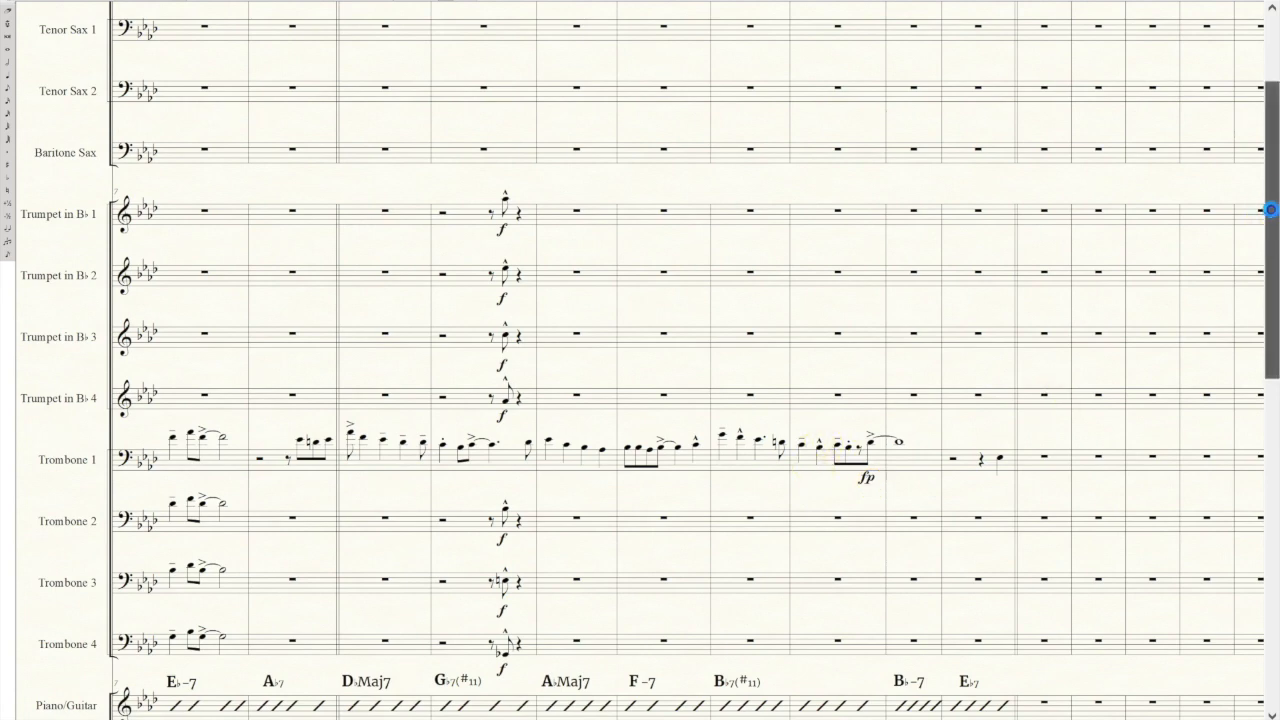
{"action": "scroll", "coordinate": [985, 190], "scroll_direction": "up", "scroll_amount": 1}
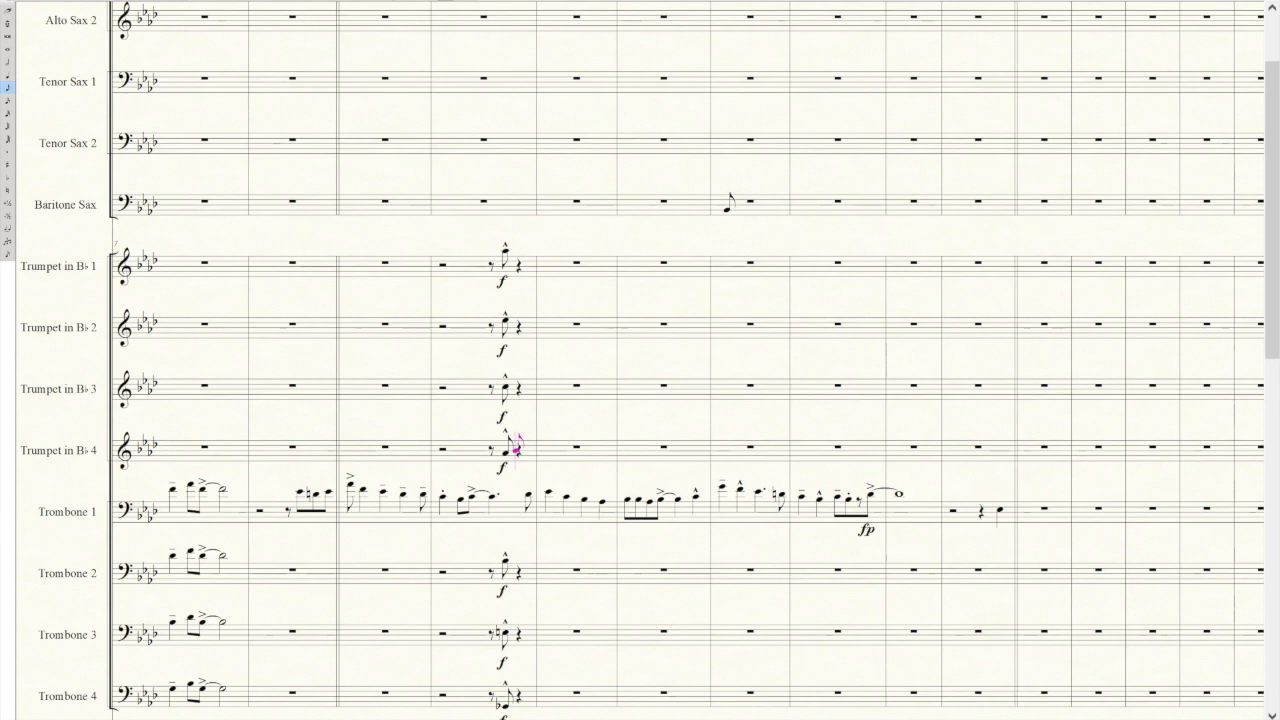
{"action": "left_click", "coordinate": [726, 208]}
{"action": "left_click", "coordinate": [749, 209]}
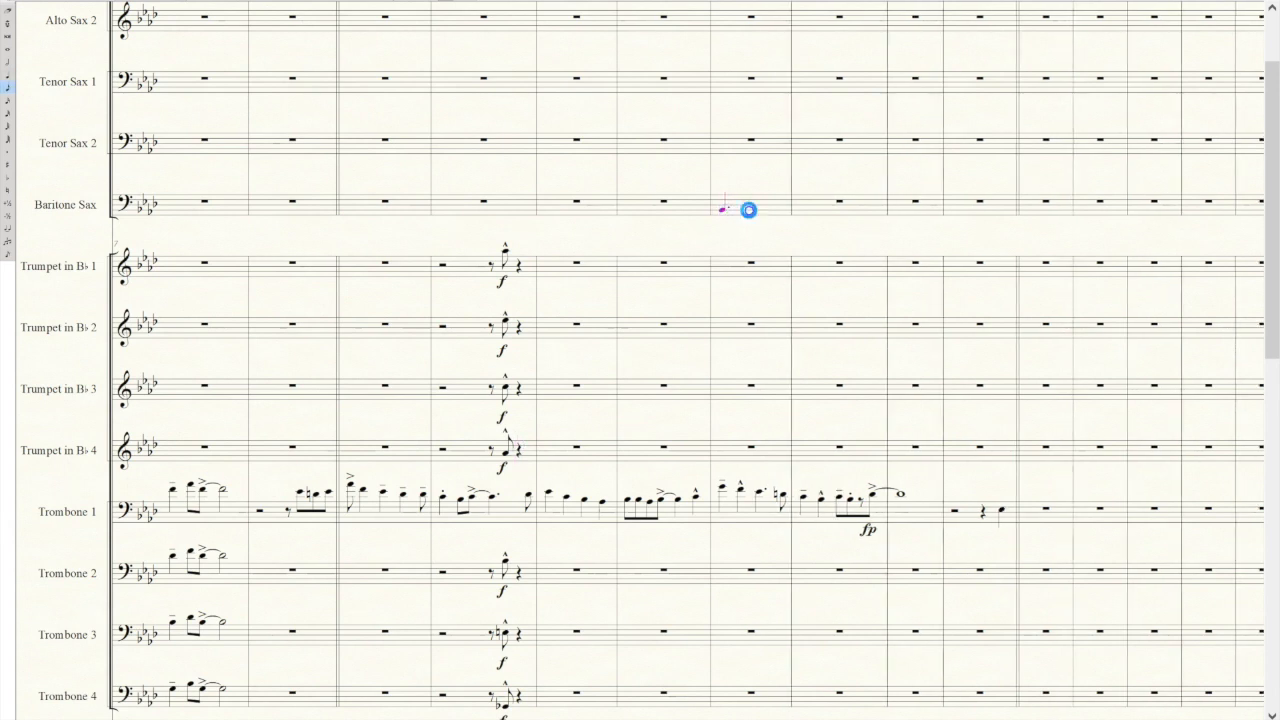
{"action": "left_click", "coordinate": [766, 211]}
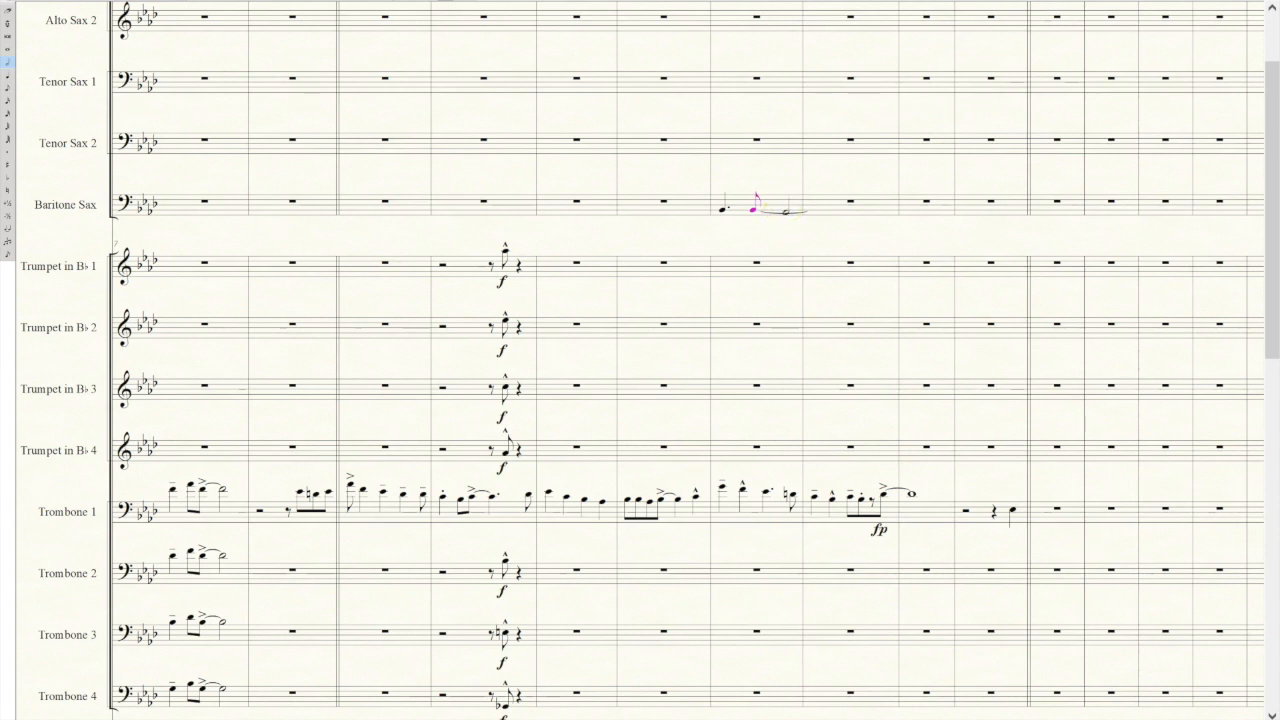
{"action": "left_click", "coordinate": [788, 209]}
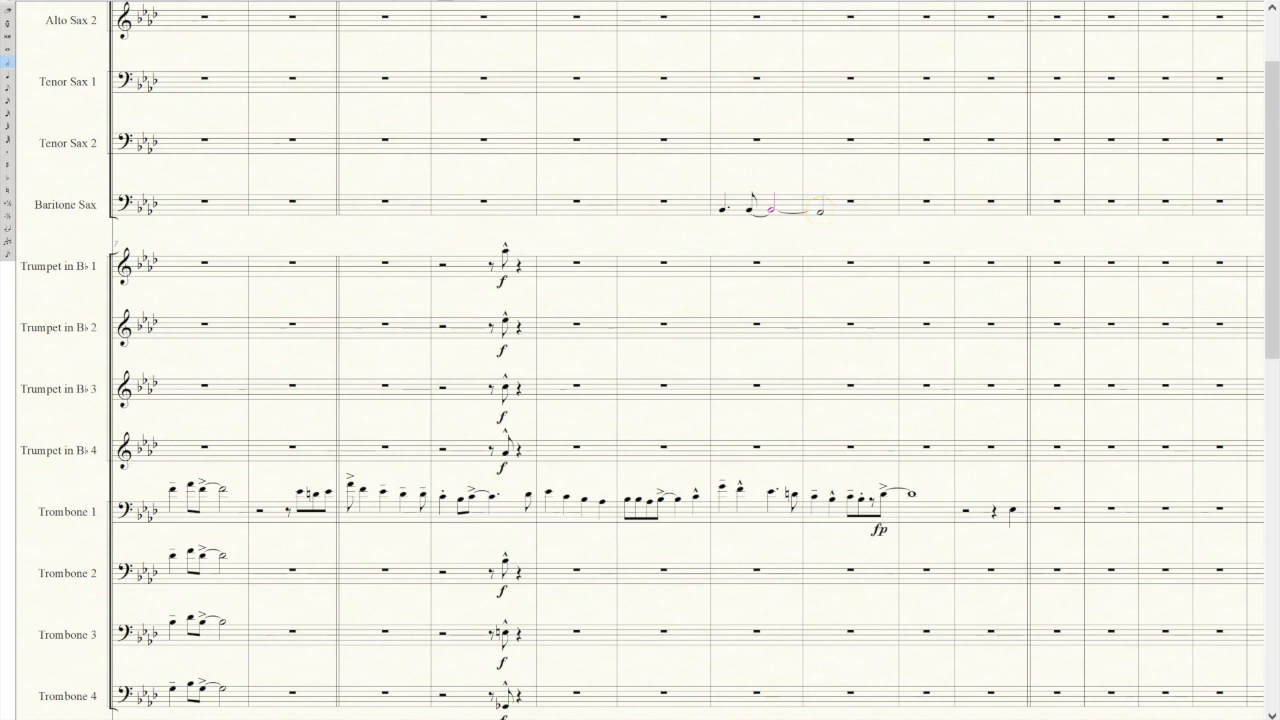
{"action": "left_click", "coordinate": [818, 209]}
Complete the Baritone Sax phrase with an eighth rest and a B♭ eighth note tied to a whole note in the B♭-7 measure.
{"action": "left_click", "coordinate": [872, 211]}
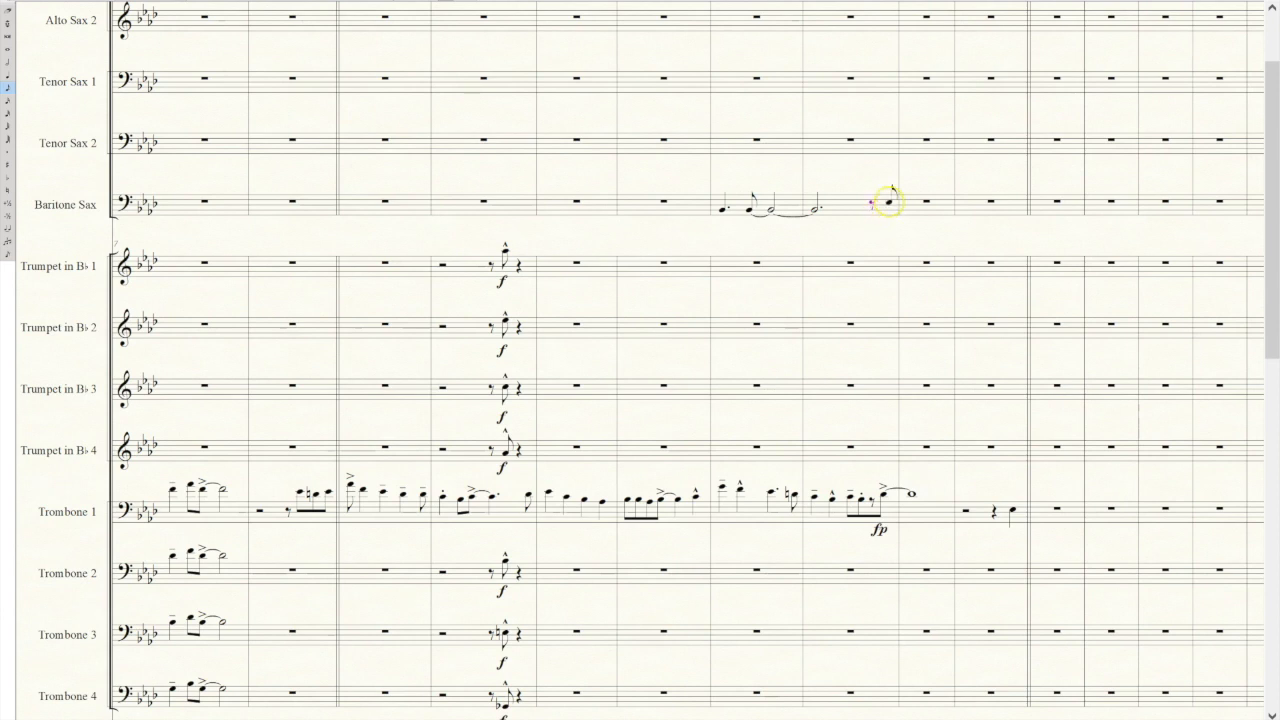
{"action": "left_click", "coordinate": [888, 206]}
{"action": "left_click", "coordinate": [888, 209]}
{"action": "key", "text": "t"}
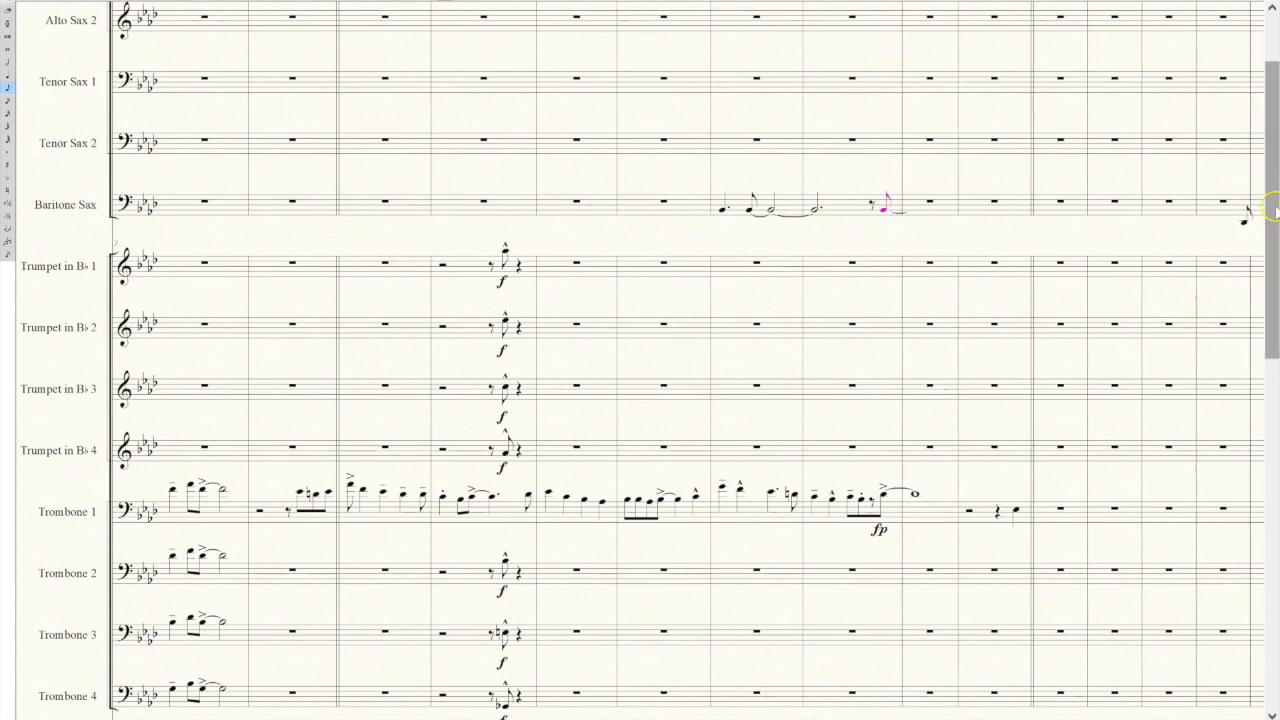
{"action": "scroll", "coordinate": [1274, 288], "scroll_direction": "down", "scroll_amount": 5}
{"action": "left_click_drag", "start_coordinate": [1276, 300], "coordinate": [1257, 195]}
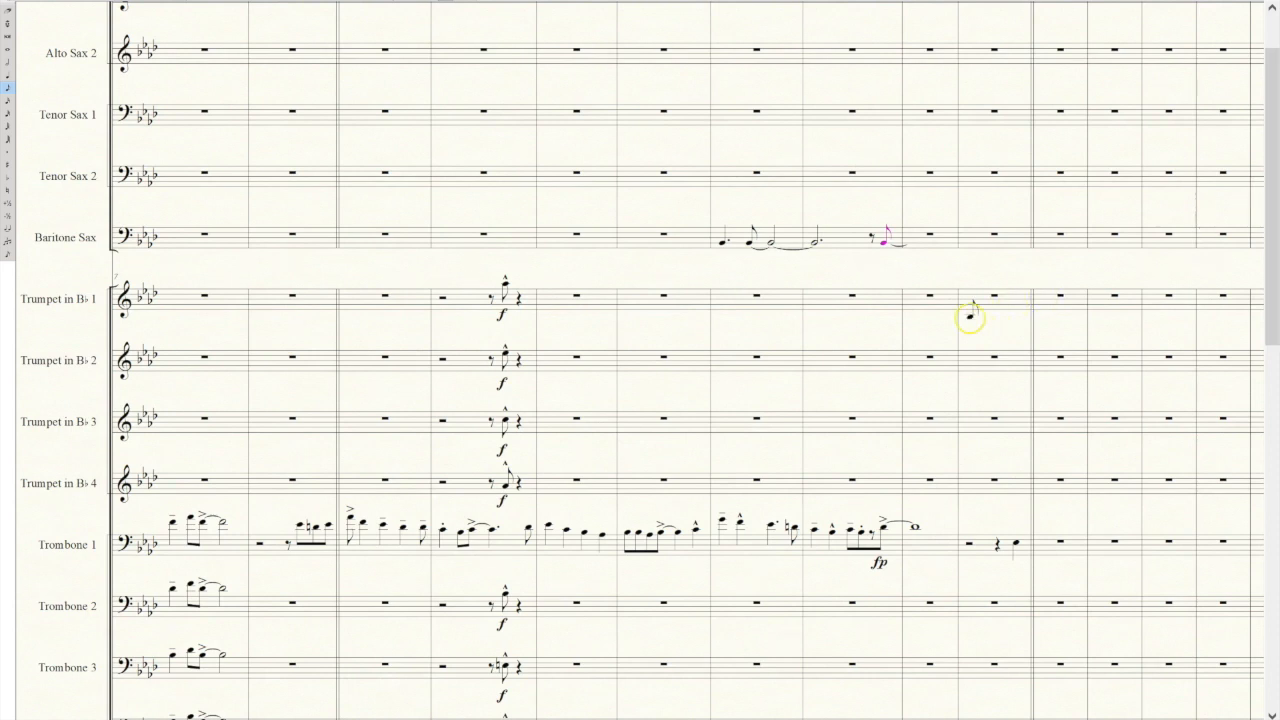
{"action": "key", "text": "7"}
{"action": "left_click", "coordinate": [918, 244]}
Add accents to both eighth notes of the Baritone Sax phrase.
{"action": "left_click", "coordinate": [250, 1]}
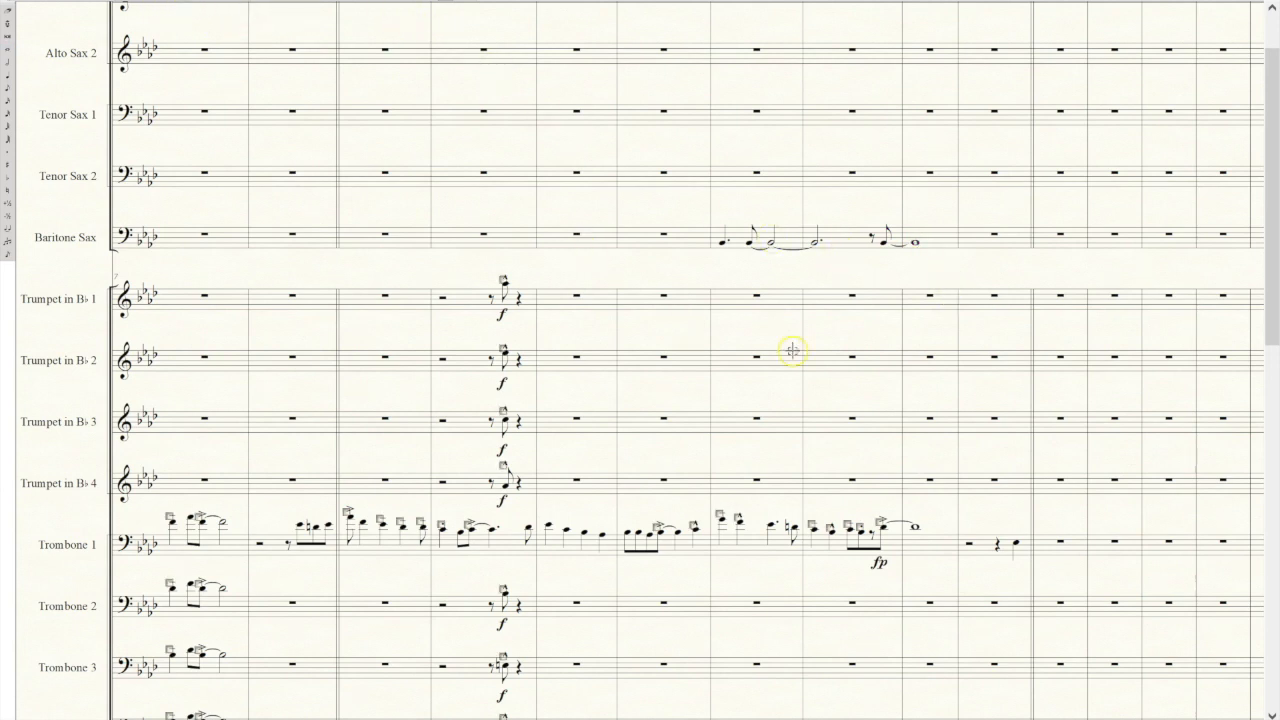
{"action": "left_click", "coordinate": [749, 259]}
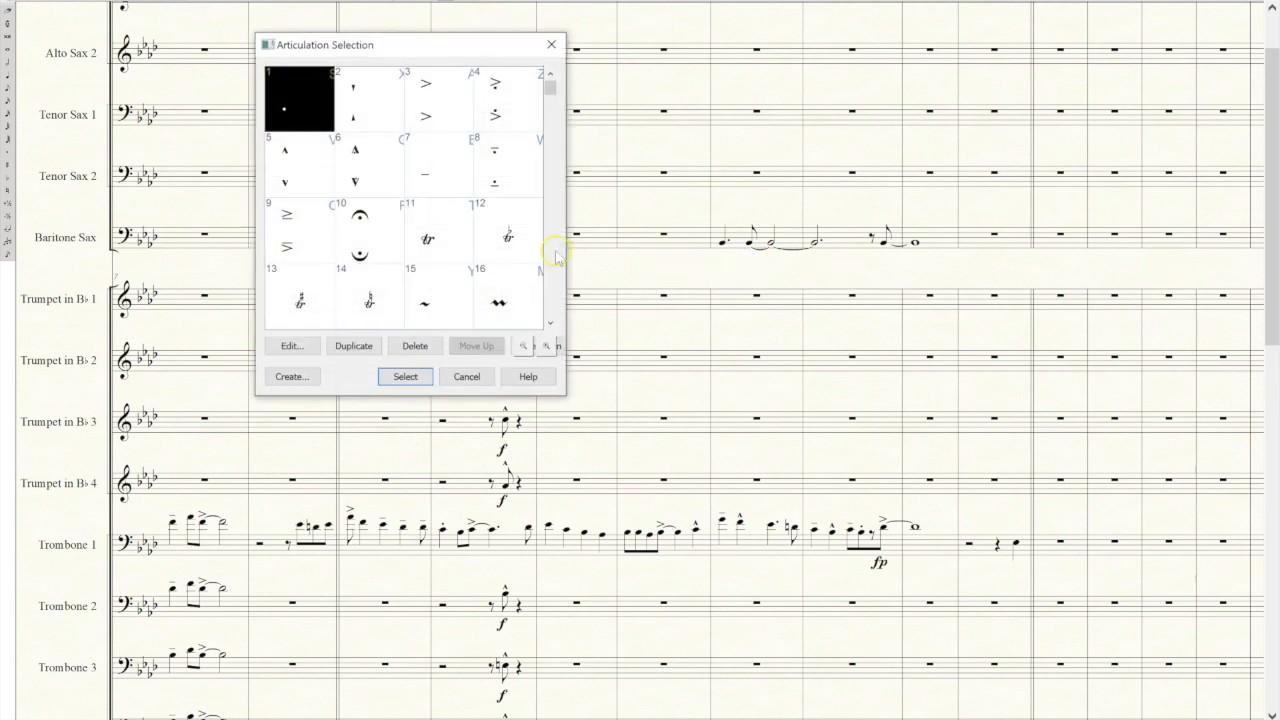
{"action": "left_click", "coordinate": [418, 104]}
{"action": "left_click", "coordinate": [405, 376]}
{"action": "left_click", "coordinate": [887, 254]}
{"action": "left_click", "coordinate": [435, 100]}
{"action": "left_click", "coordinate": [405, 376]}
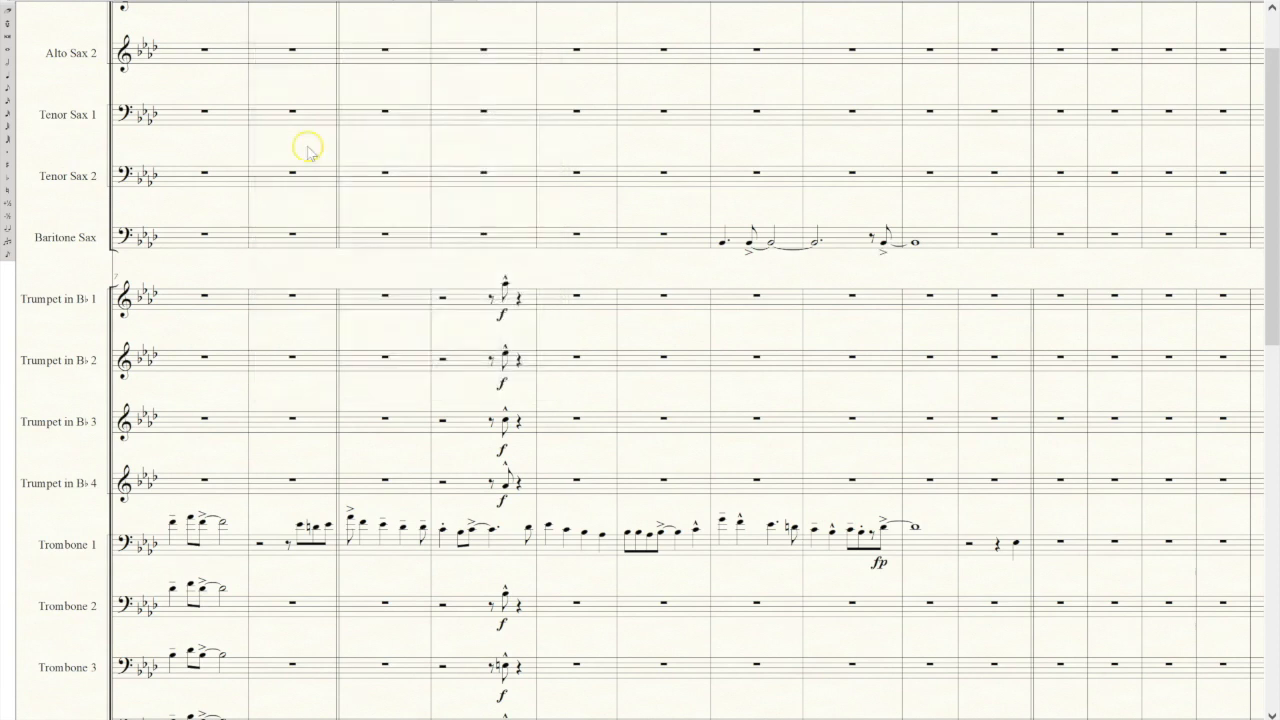
Place an fp dynamic under the second accented eighth note in Baritone Sax, just below its accent.
{"action": "left_click", "coordinate": [882, 260]}
{"action": "double_click", "coordinate": [880, 260]}
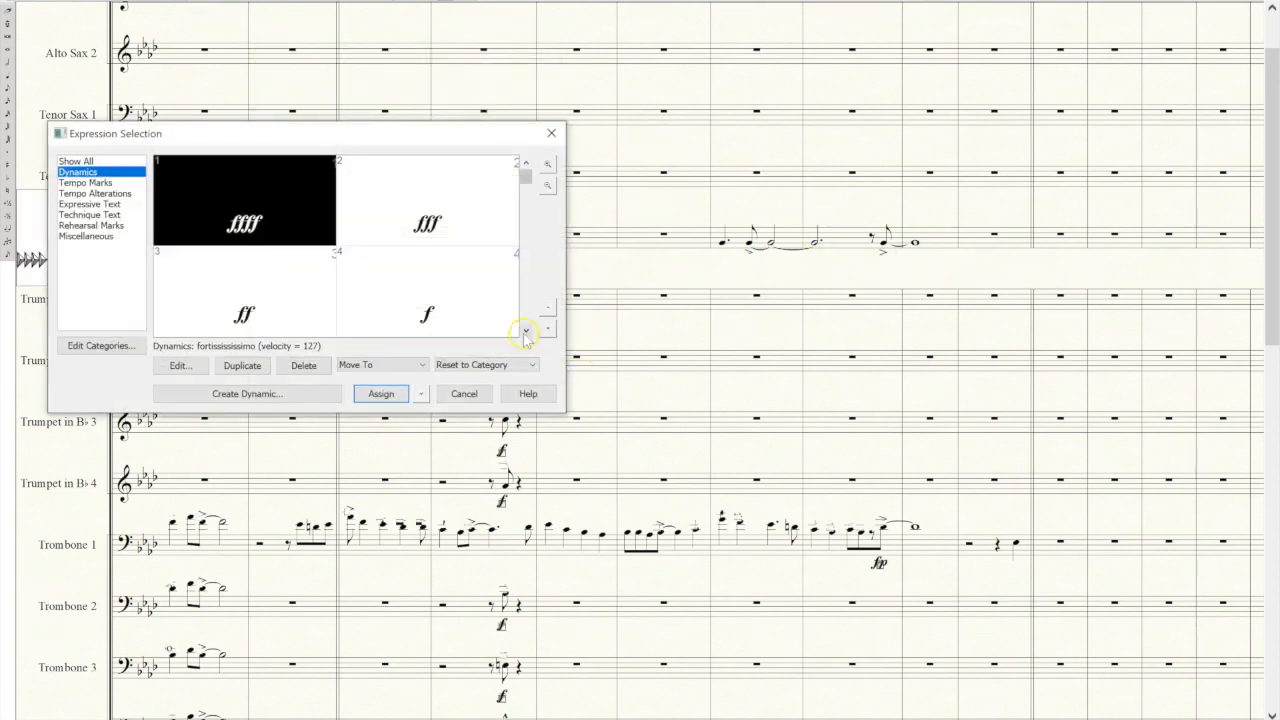
{"action": "left_click", "coordinate": [525, 330]}
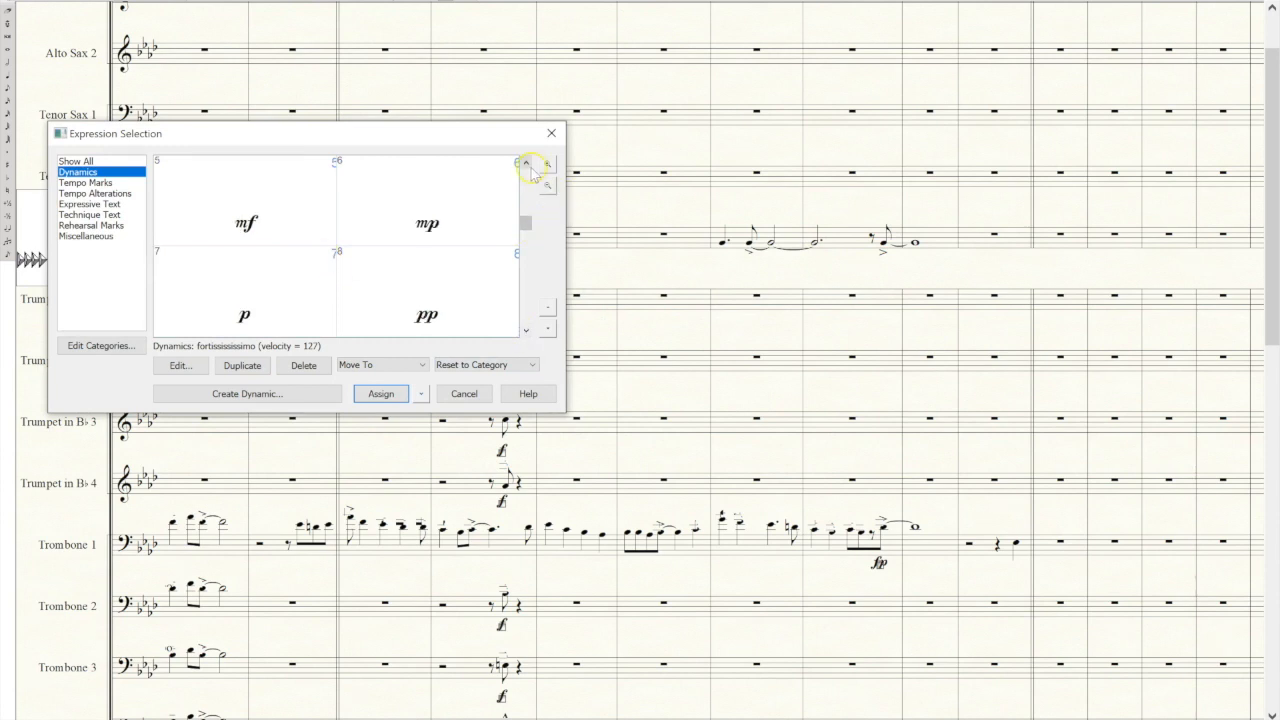
{"action": "left_click", "coordinate": [527, 330]}
{"action": "left_click", "coordinate": [529, 330]}
{"action": "left_click", "coordinate": [294, 214]}
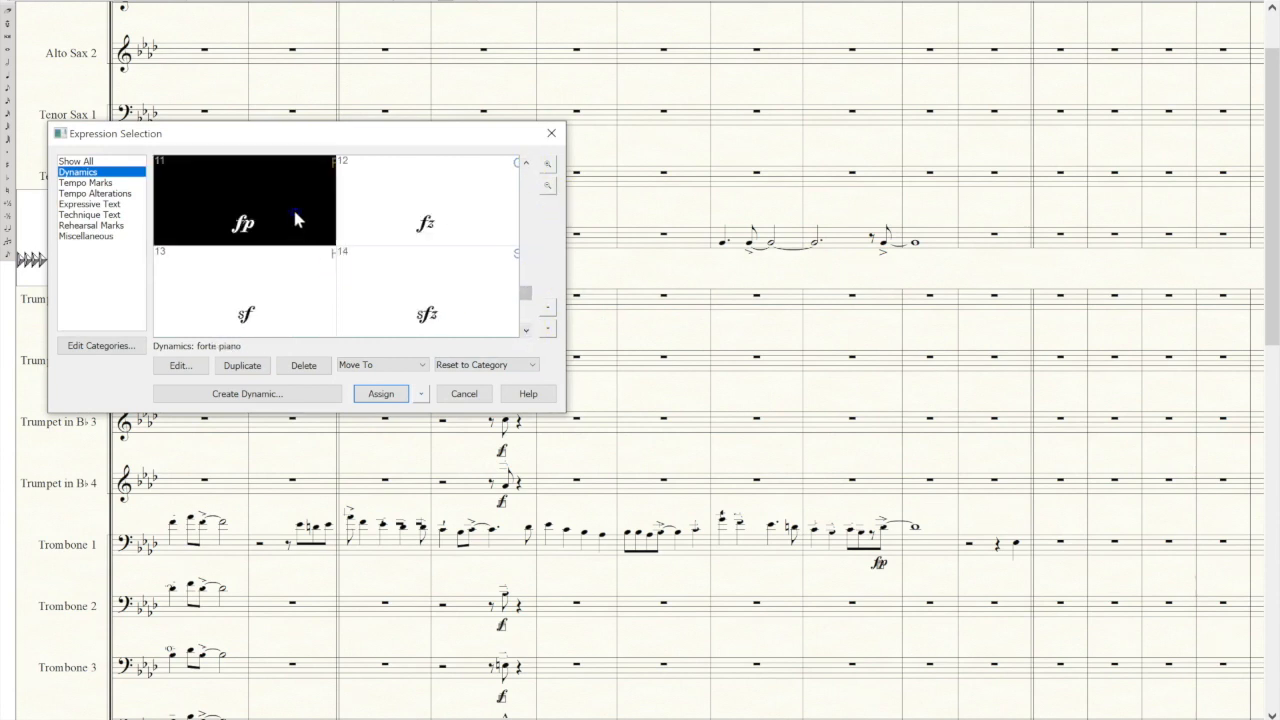
{"action": "left_click", "coordinate": [378, 394]}
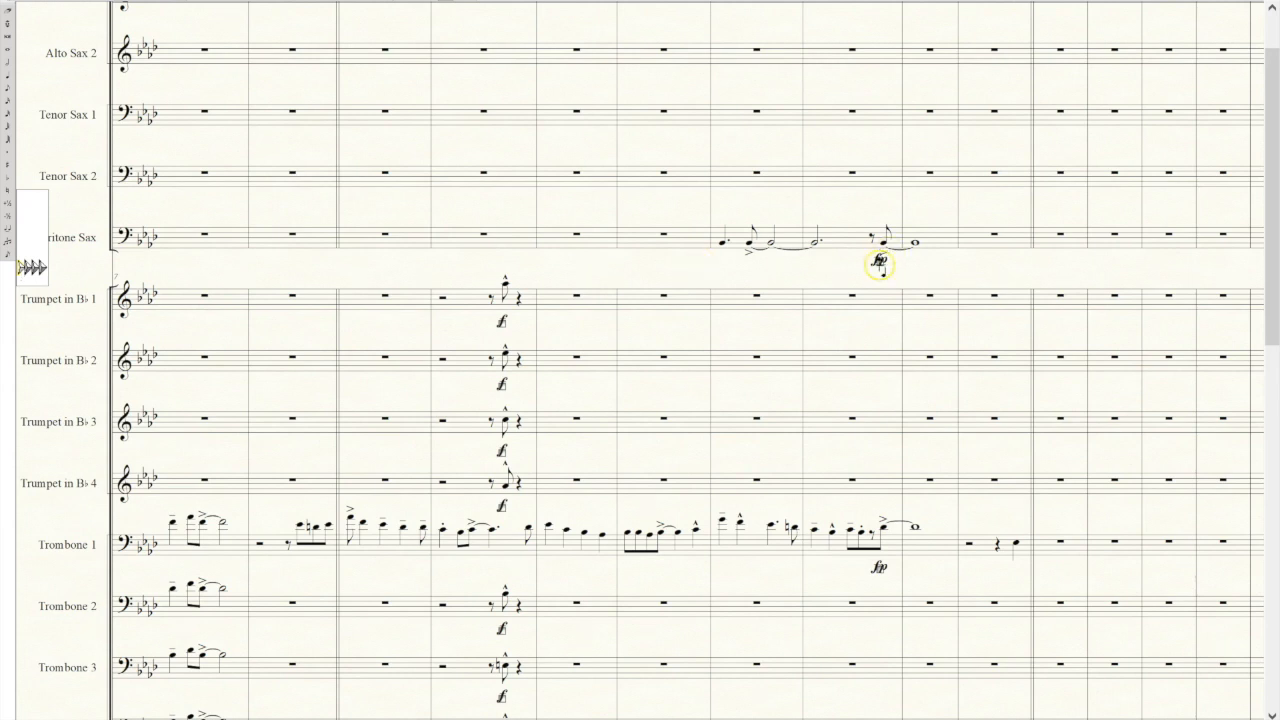
{"action": "left_click", "coordinate": [879, 264]}
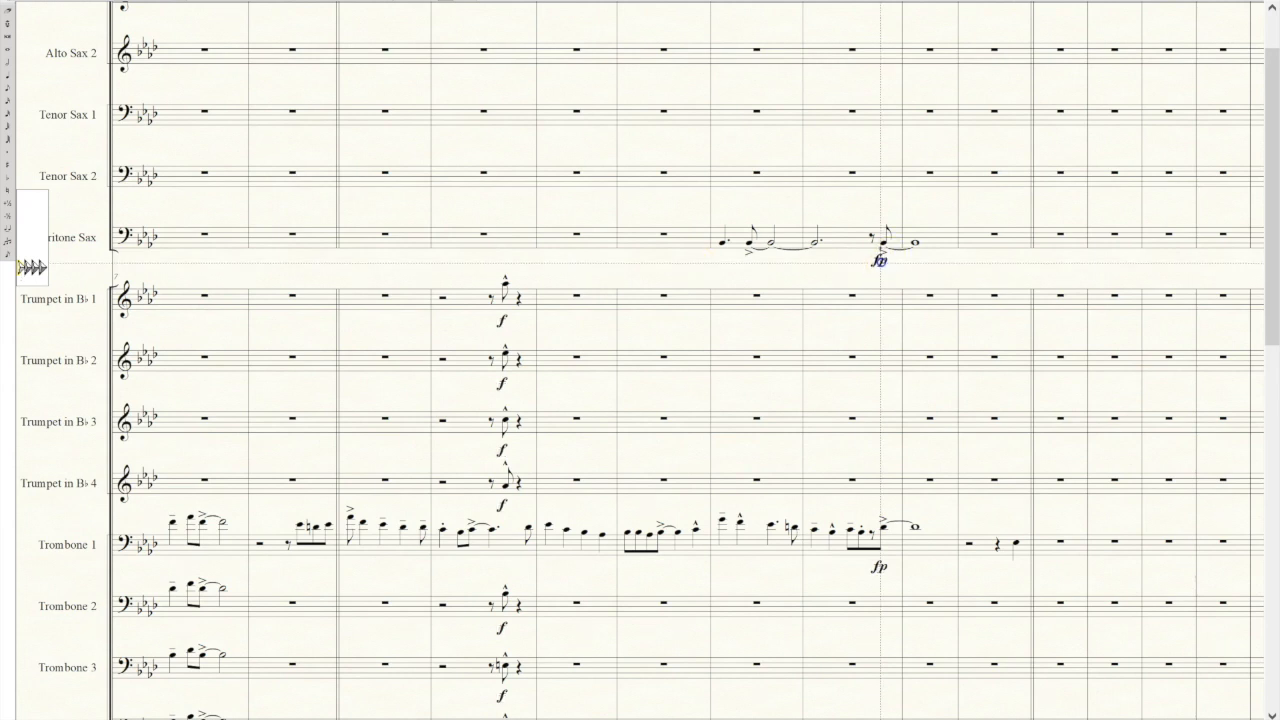
{"action": "left_click_drag", "start_coordinate": [881, 267], "coordinate": [880, 265]}
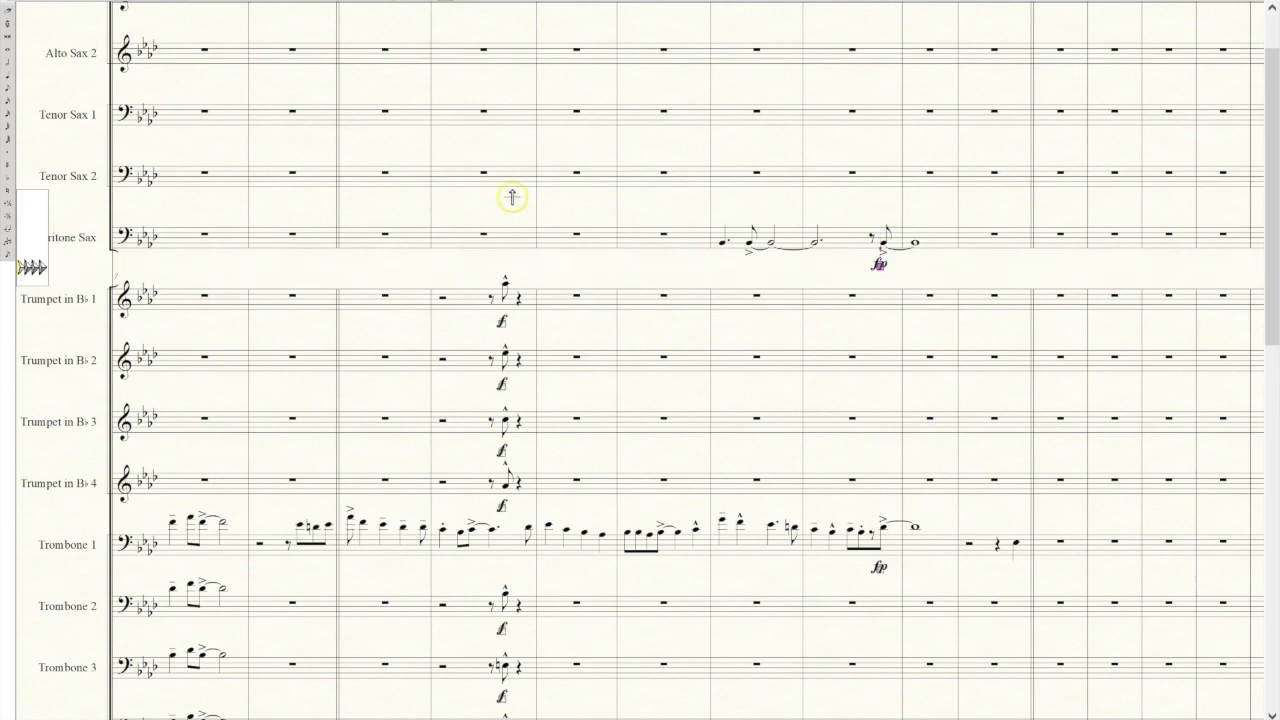
Place an mp dynamic under the first note of the Baritone Sax phrase.
{"action": "left_click", "coordinate": [33, 2]}
{"action": "left_click", "coordinate": [720, 257]}
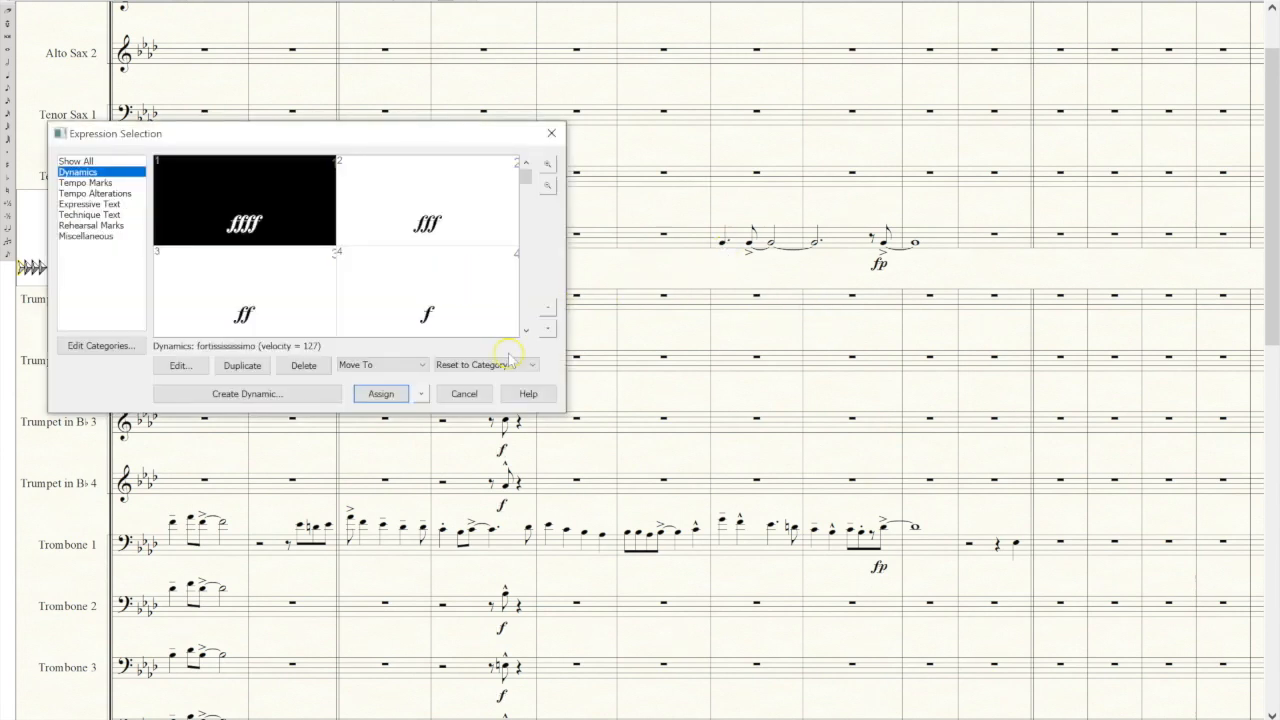
{"action": "left_click", "coordinate": [524, 330]}
{"action": "left_click", "coordinate": [456, 310]}
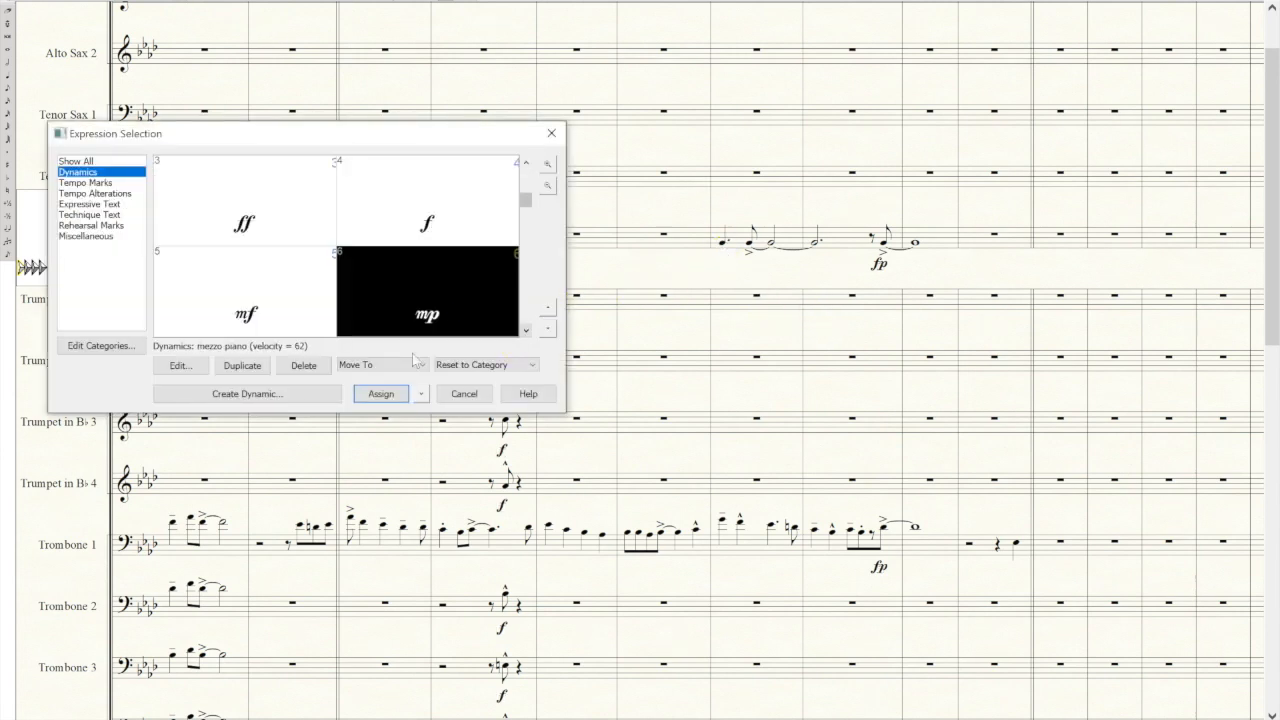
{"action": "left_click", "coordinate": [380, 393]}
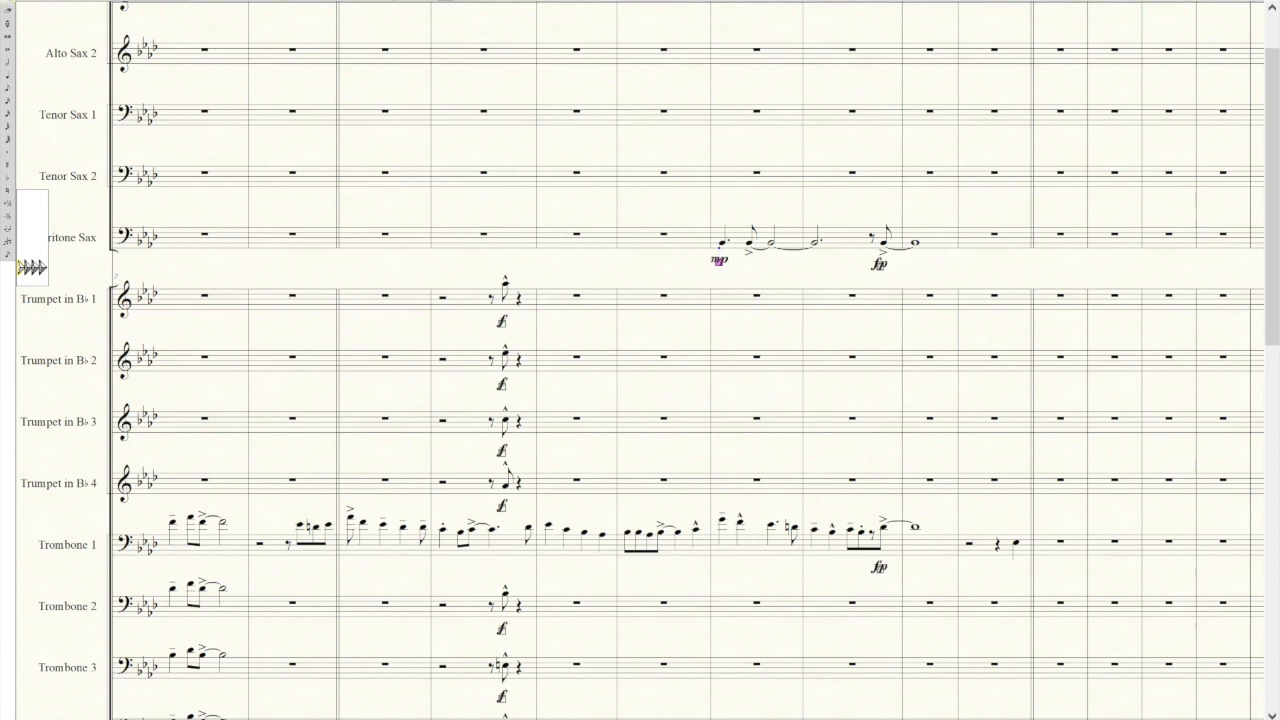
Copy the three-measure Baritone Sax phrase into the same measures of Tenor Sax 2, an octave higher.
{"action": "left_click", "coordinate": [632, 220]}
{"action": "left_click", "coordinate": [717, 225]}
{"action": "left_click", "coordinate": [955, 260]}
{"action": "left_click_drag", "start_coordinate": [955, 258], "coordinate": [957, 261]}
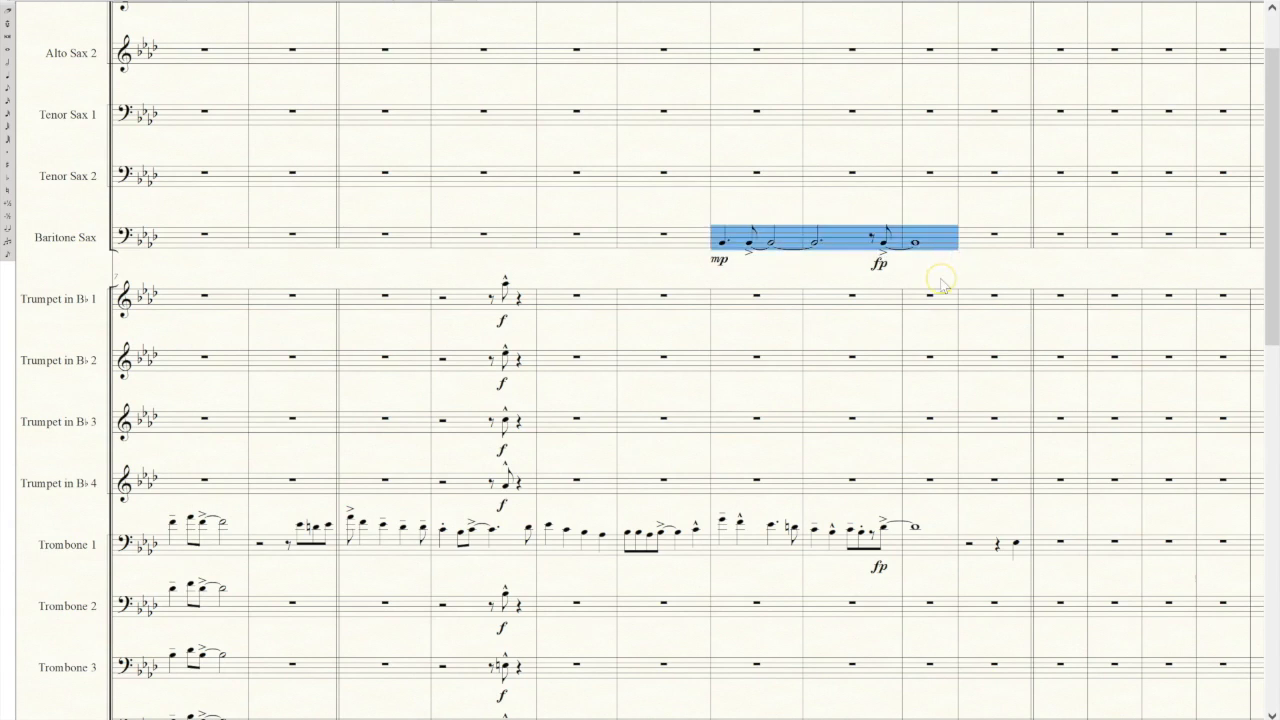
{"action": "left_click", "coordinate": [795, 178], "text": "alt"}
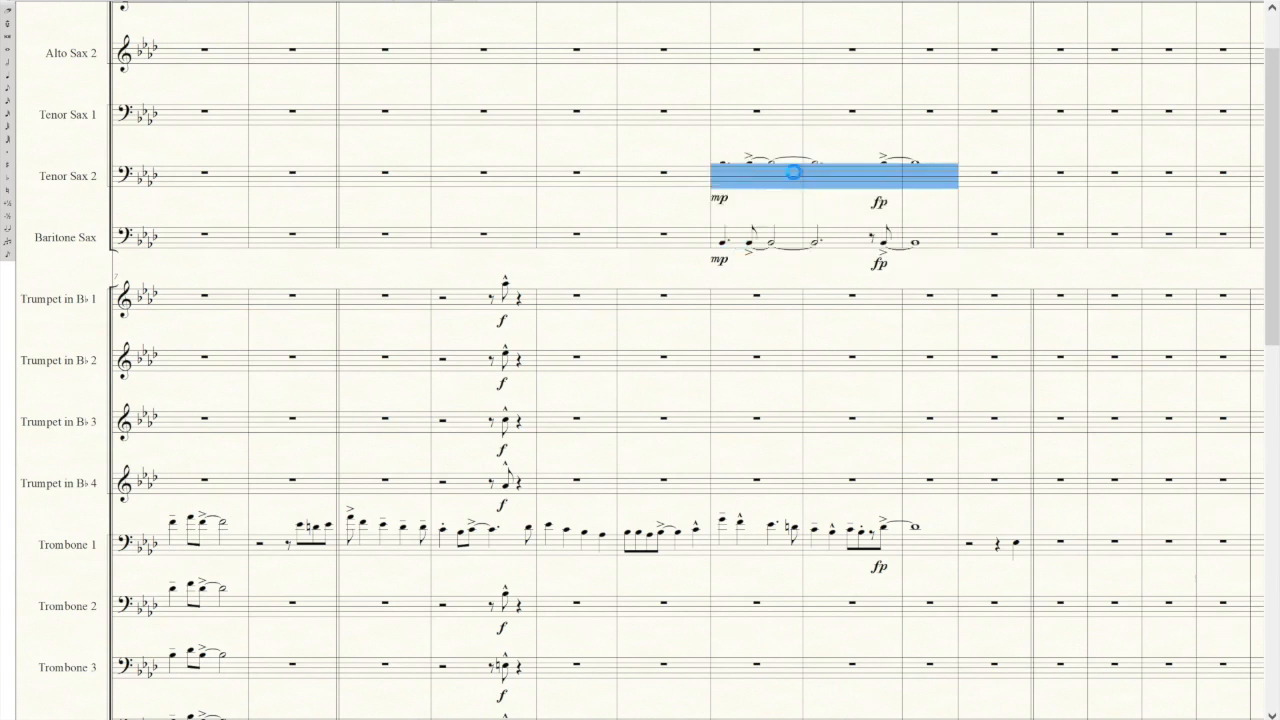
Transpose the Tenor Sax 2 phrase down diatonically by a second.
{"action": "right_click", "coordinate": [795, 178]}
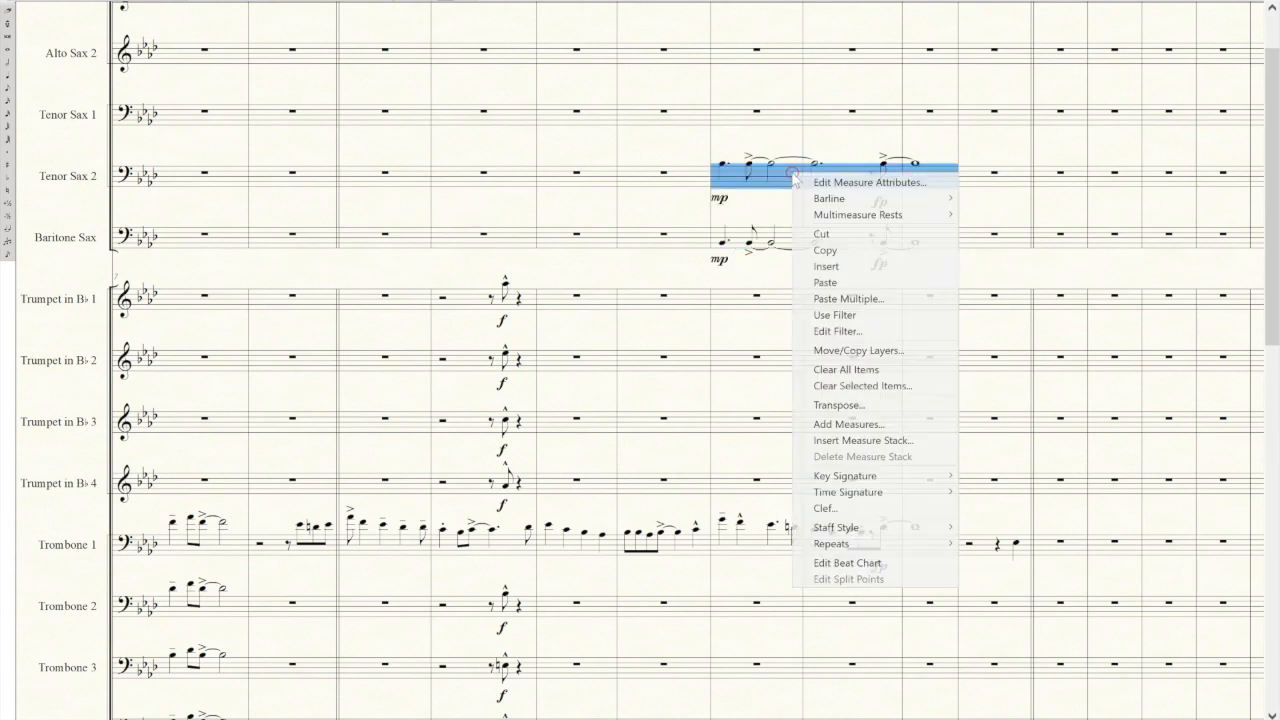
{"action": "left_click", "coordinate": [840, 405]}
{"action": "left_click", "coordinate": [604, 313]}
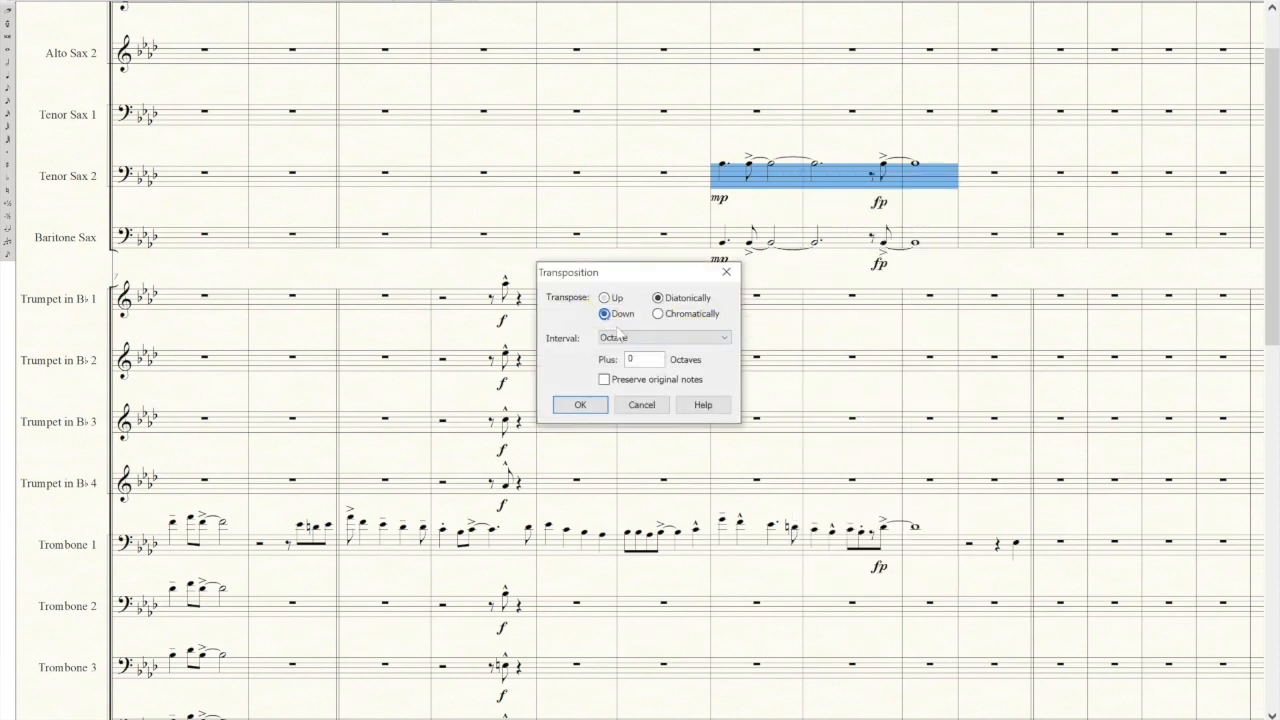
{"action": "left_click", "coordinate": [617, 338]}
{"action": "left_click", "coordinate": [616, 352]}
{"action": "left_click", "coordinate": [585, 405]}
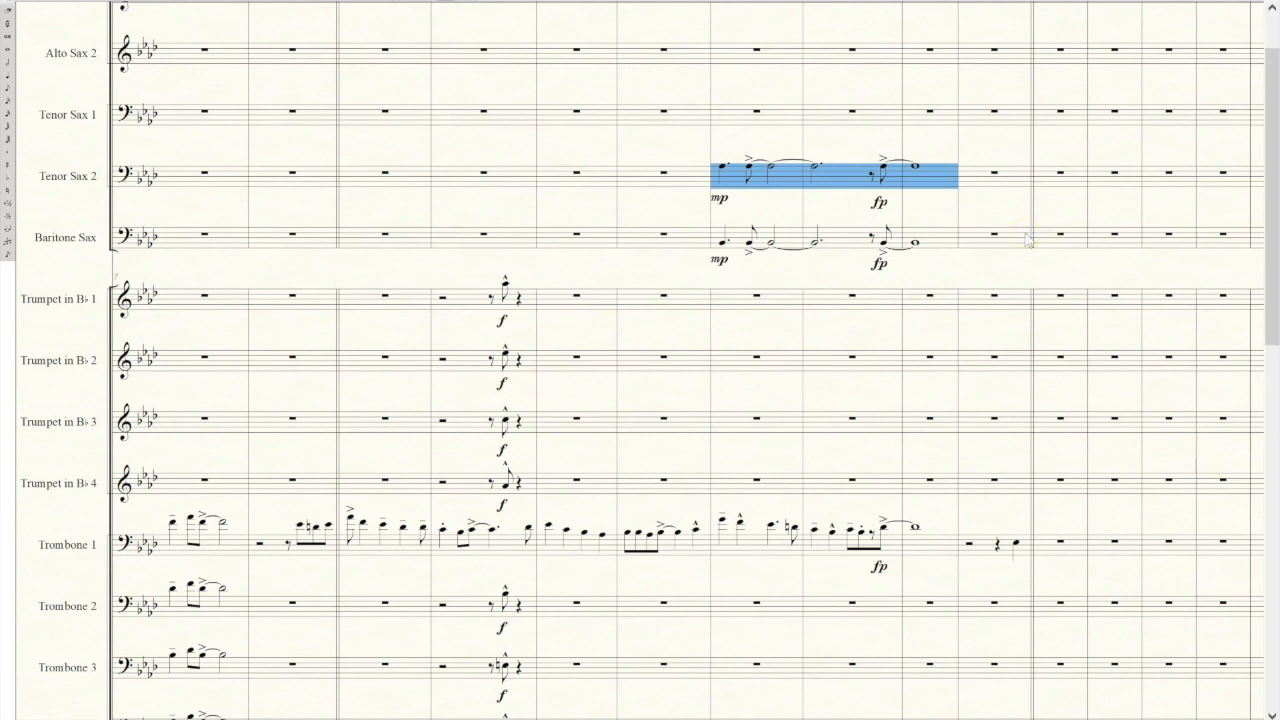
Copy the Tenor Sax 2 phrase into Tenor Sax 1 and transpose it up diatonically by a fourth.
{"action": "left_click", "coordinate": [779, 122]}
{"action": "key", "text": "ctrl+v"}
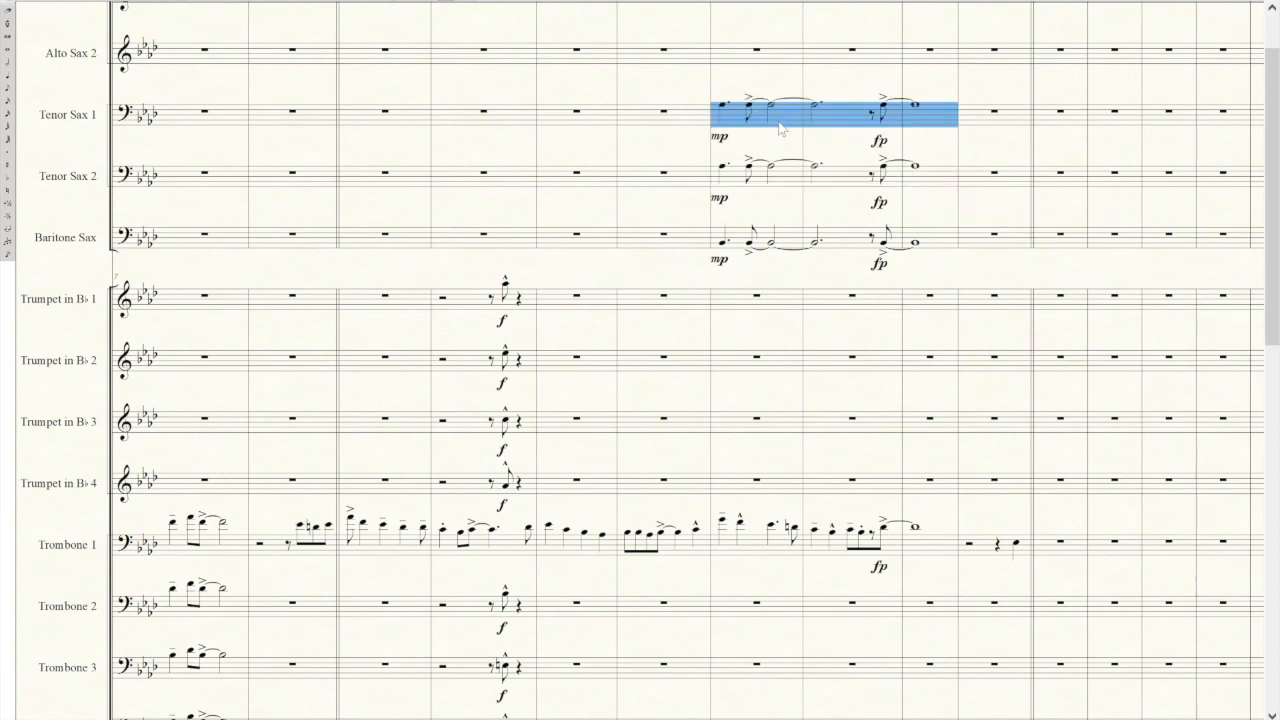
{"action": "right_click", "coordinate": [779, 124]}
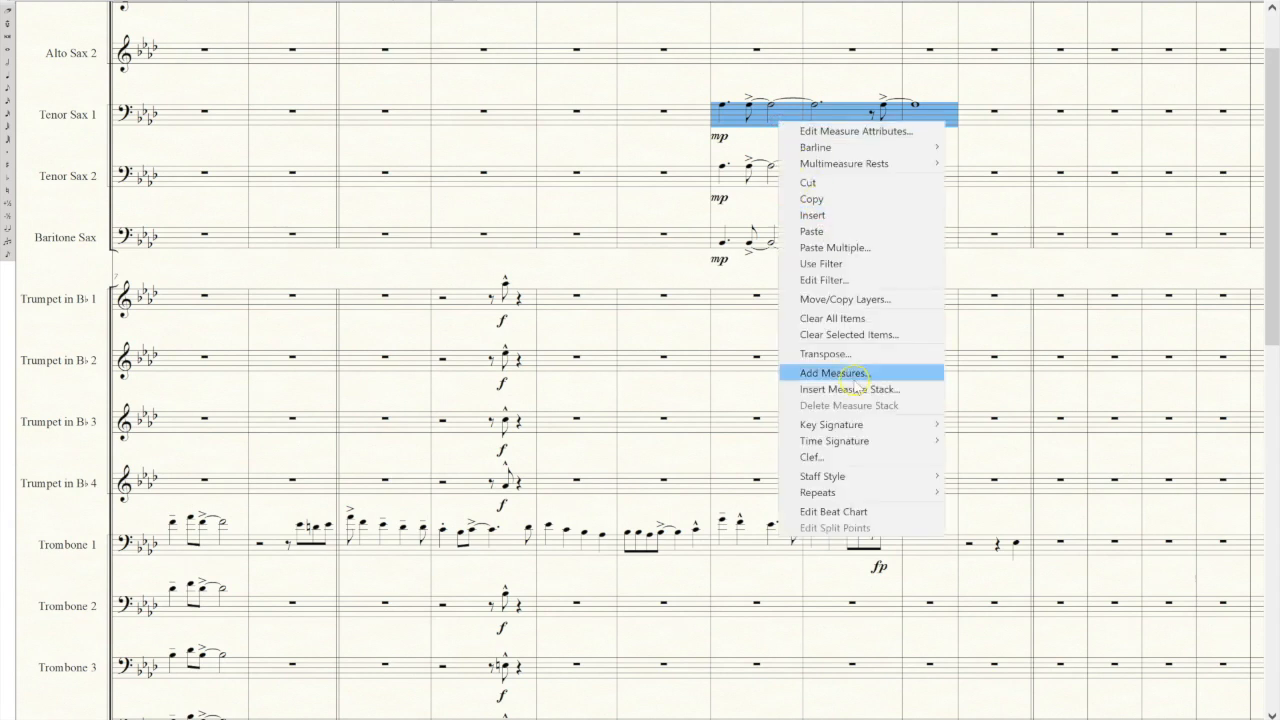
{"action": "left_click", "coordinate": [851, 355]}
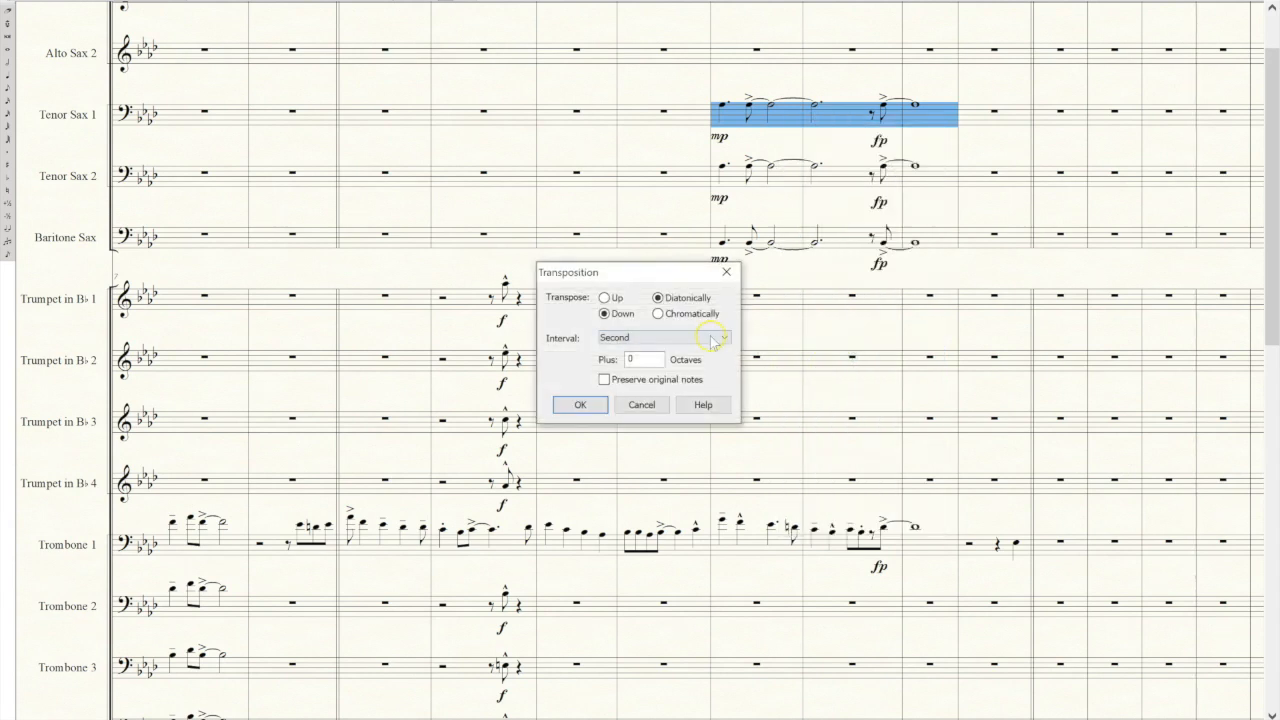
{"action": "left_click", "coordinate": [604, 298]}
{"action": "left_click", "coordinate": [612, 340]}
{"action": "left_click", "coordinate": [612, 382]}
{"action": "left_click", "coordinate": [590, 404]}
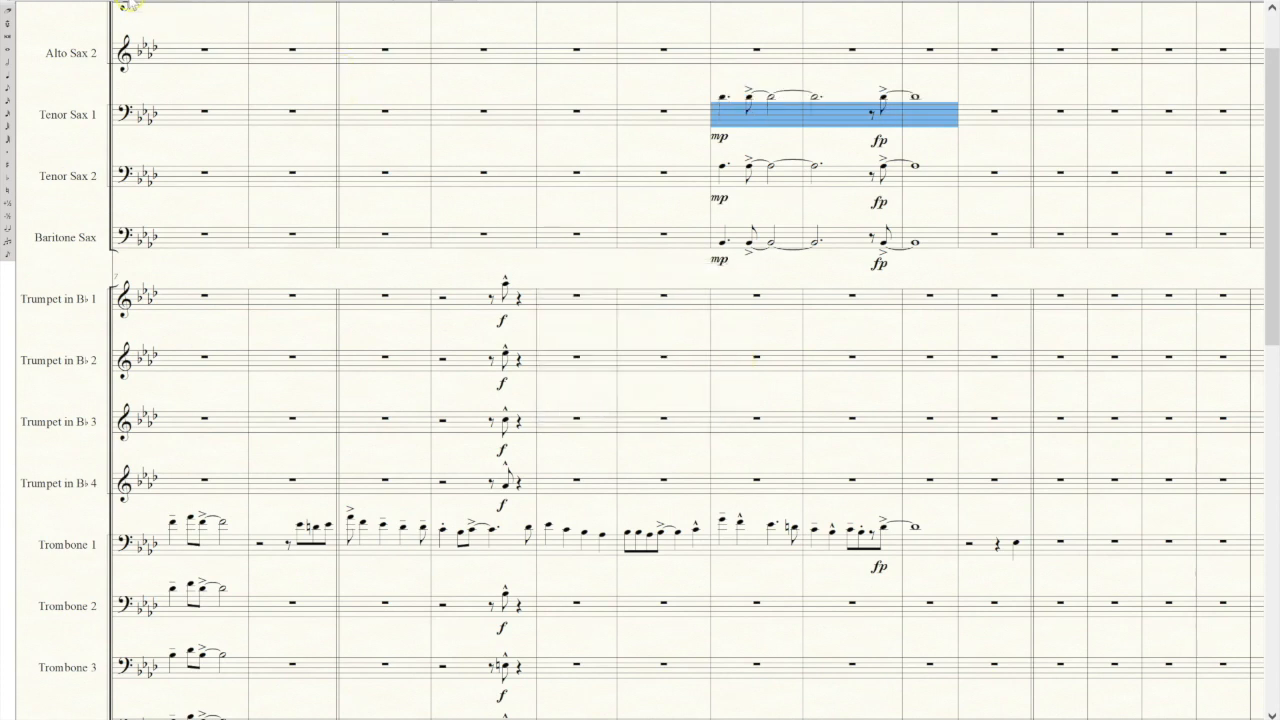
Raise Tenor Sax 1's dotted quarter and the following tied notes to D natural, keeping the fp eighth note at D♭.
{"action": "key", "text": "n"}
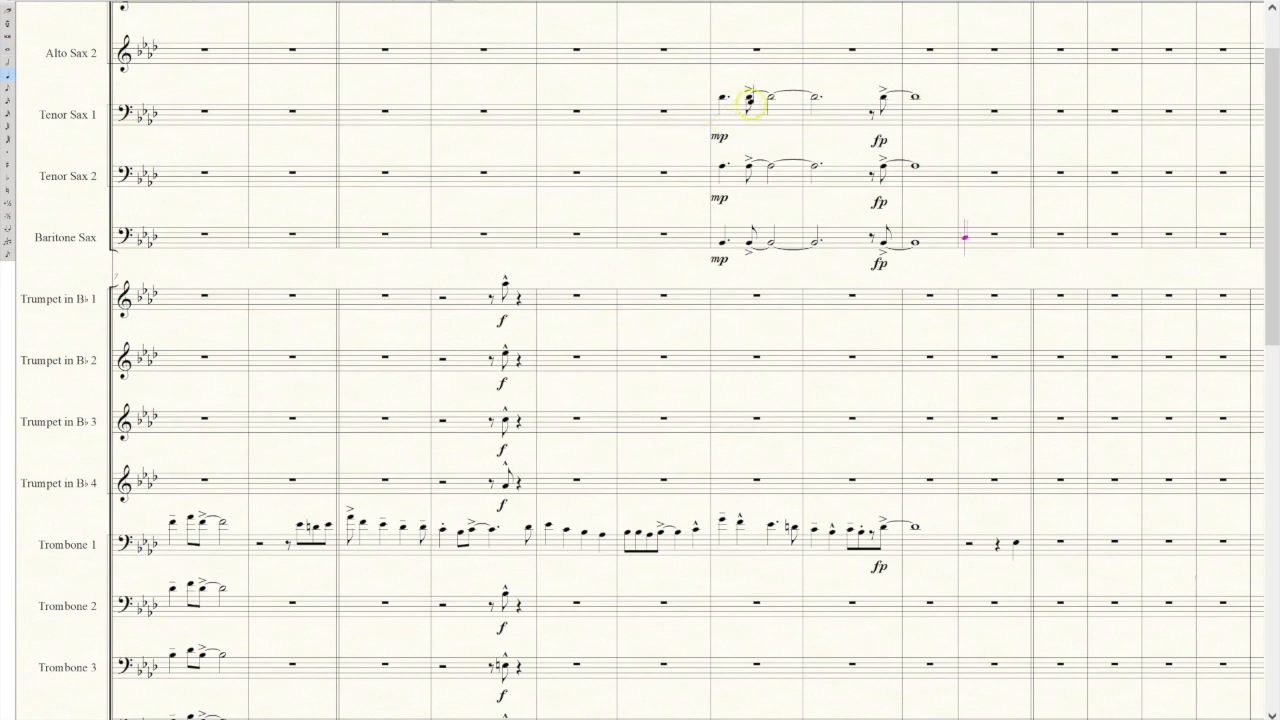
{"action": "key", "text": "Escape"}
{"action": "left_click", "coordinate": [750, 97]}
{"action": "key", "text": "Down"}
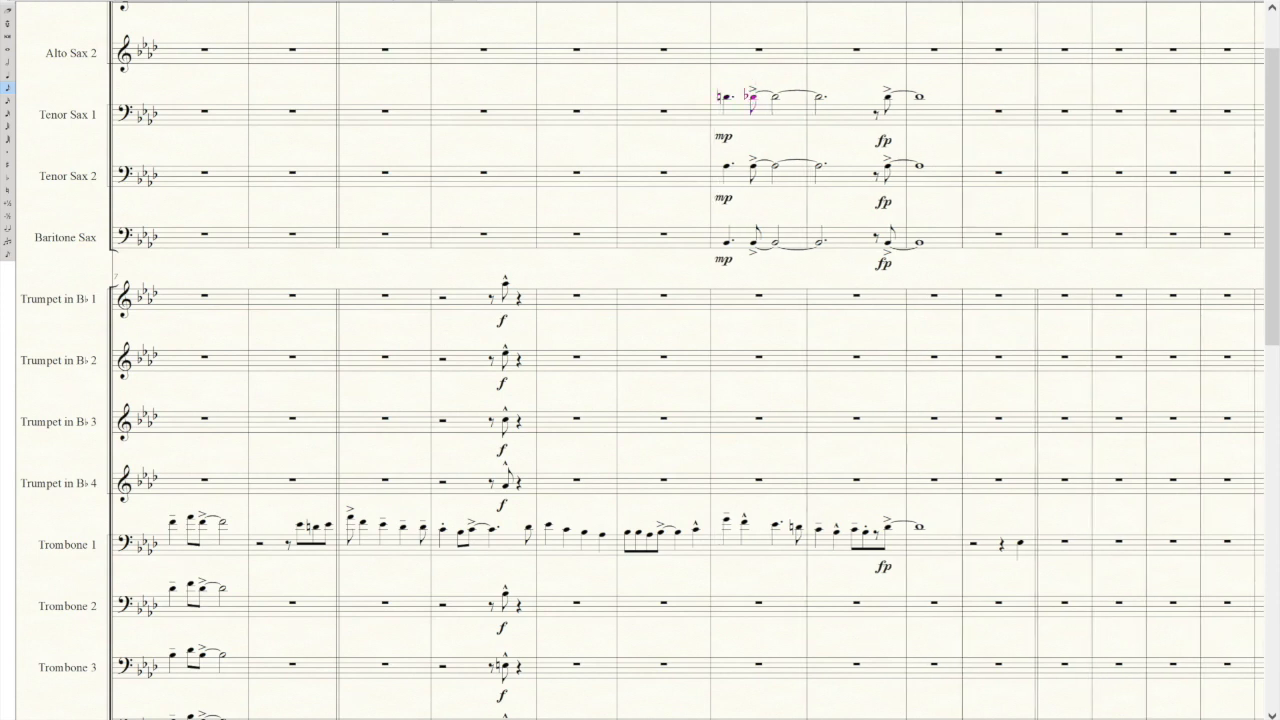
{"action": "key", "text": "plus"}
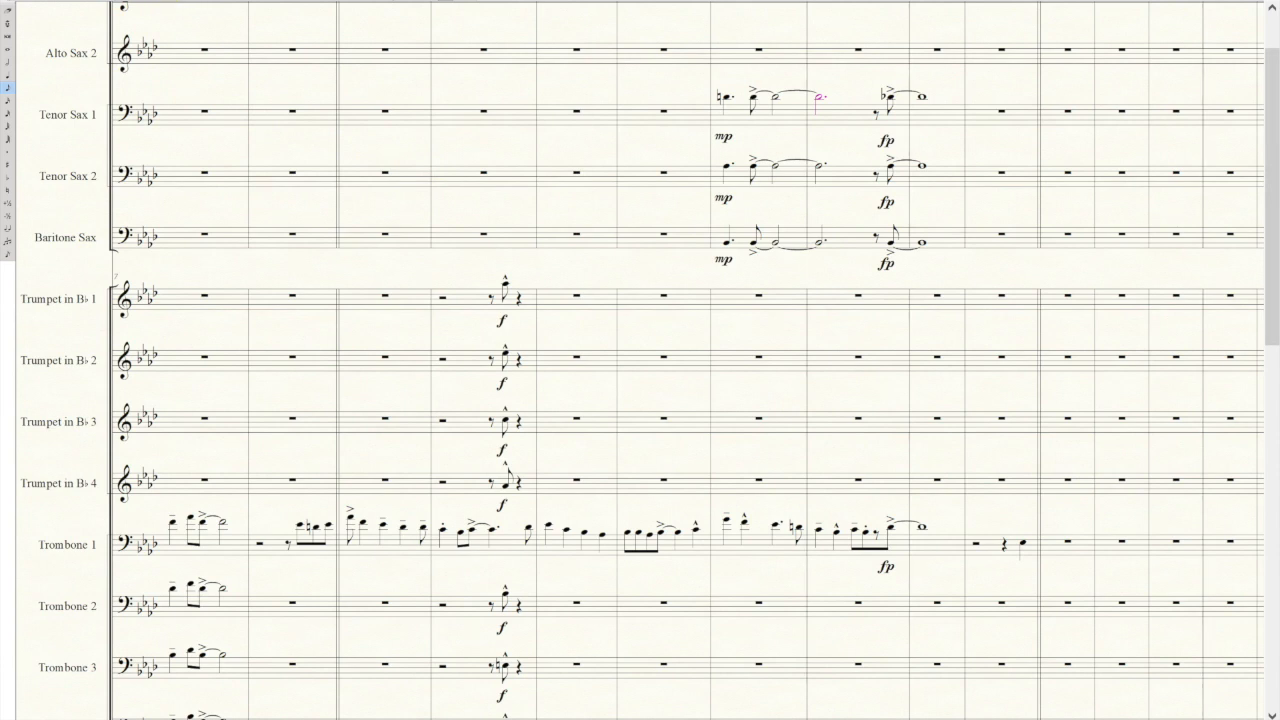
Draw a decrescendo hairpin under Tenor Sax 1 from the first accented eighth note to the end of that measure.
{"action": "left_click", "coordinate": [445, 1]}
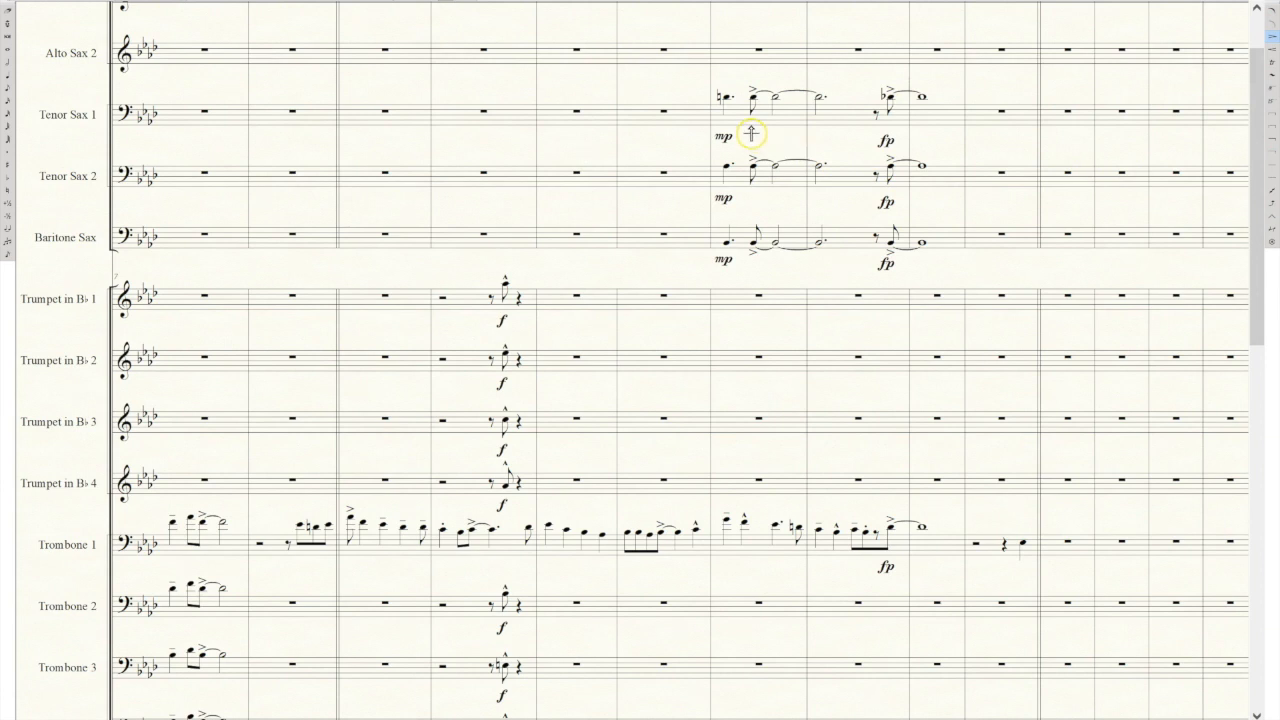
{"action": "left_click_drag", "start_coordinate": [751, 134], "coordinate": [806, 135]}
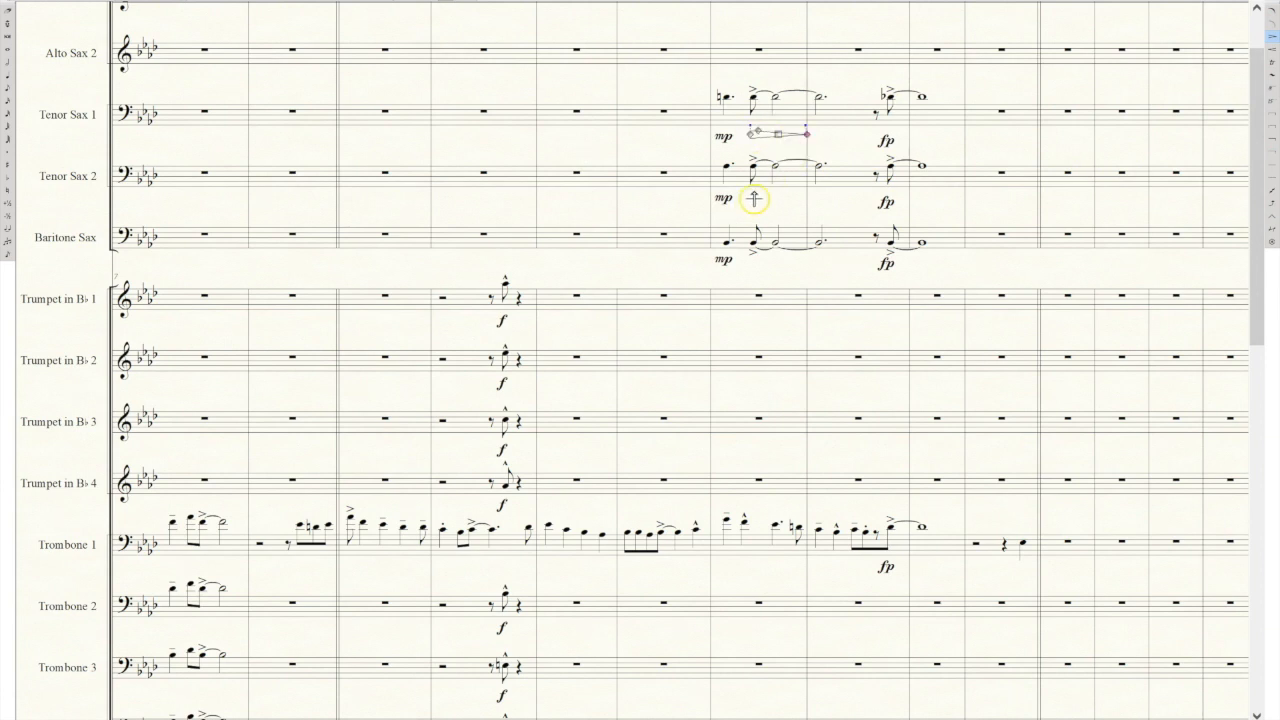
Draw decrescendo hairpins under Tenor Sax 2 and Baritone Sax from the first accented eighth note to the end of that measure.
{"action": "left_click_drag", "start_coordinate": [754, 199], "coordinate": [806, 198]}
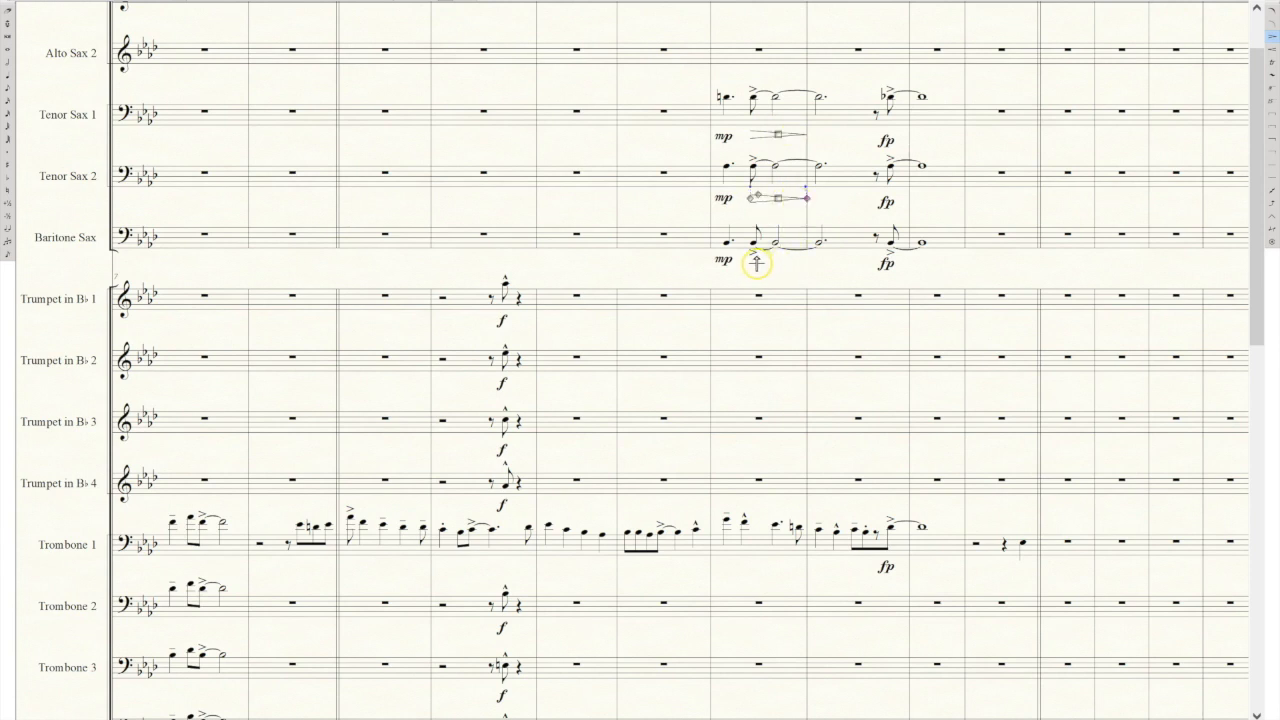
{"action": "left_click_drag", "start_coordinate": [757, 263], "coordinate": [806, 263]}
Copy the Baritone Sax background phrase, from the mp dotted quarter through the fp whole note, into the same measures of Alto Sax 2.
{"action": "left_click", "coordinate": [94, 5]}
{"action": "left_click_drag", "start_coordinate": [713, 83], "coordinate": [966, 128]}
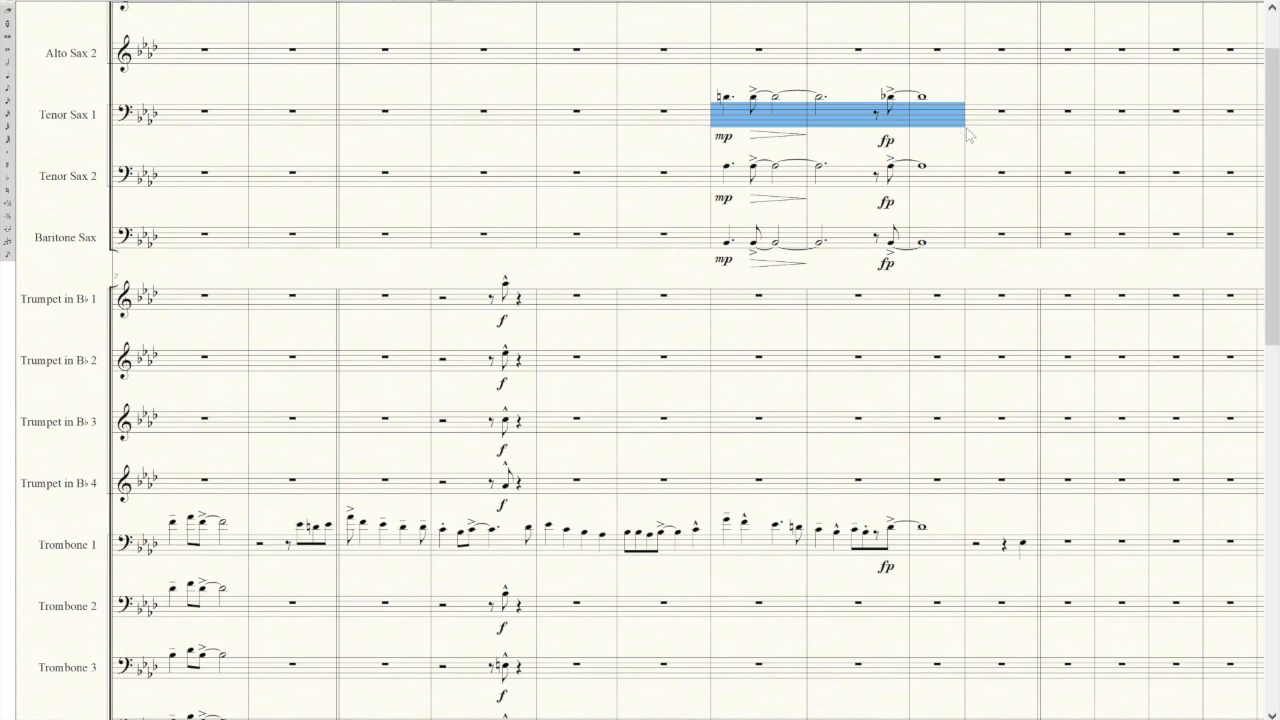
{"action": "scroll", "coordinate": [1272, 115], "scroll_direction": "up", "scroll_amount": 2}
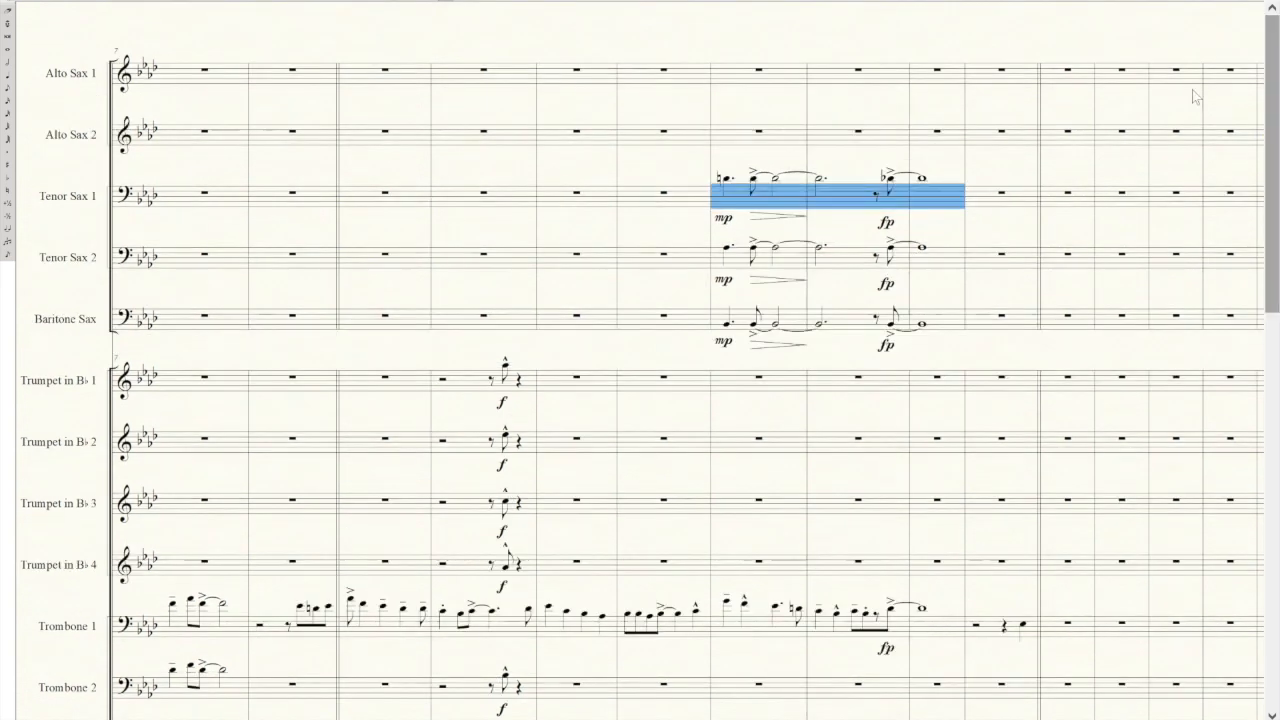
{"action": "left_click_drag", "start_coordinate": [713, 299], "coordinate": [963, 340]}
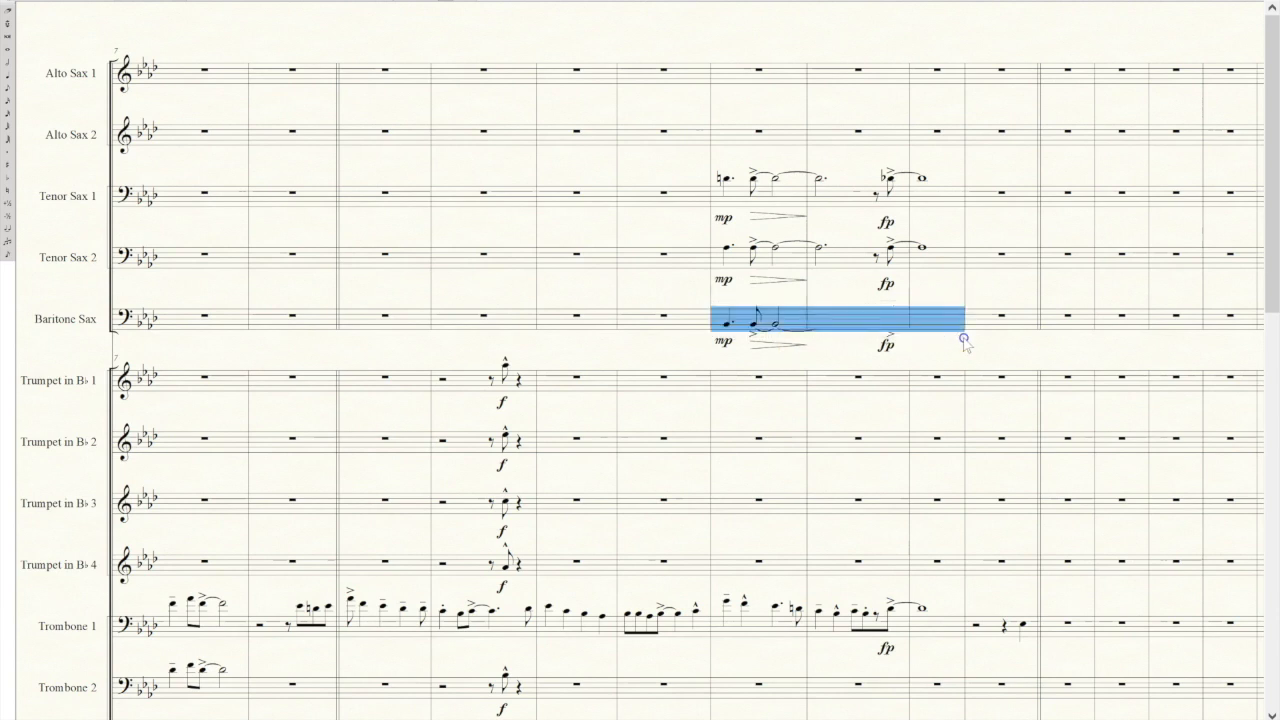
{"action": "key", "text": "ctrl+c"}
{"action": "left_click", "coordinate": [733, 132]}
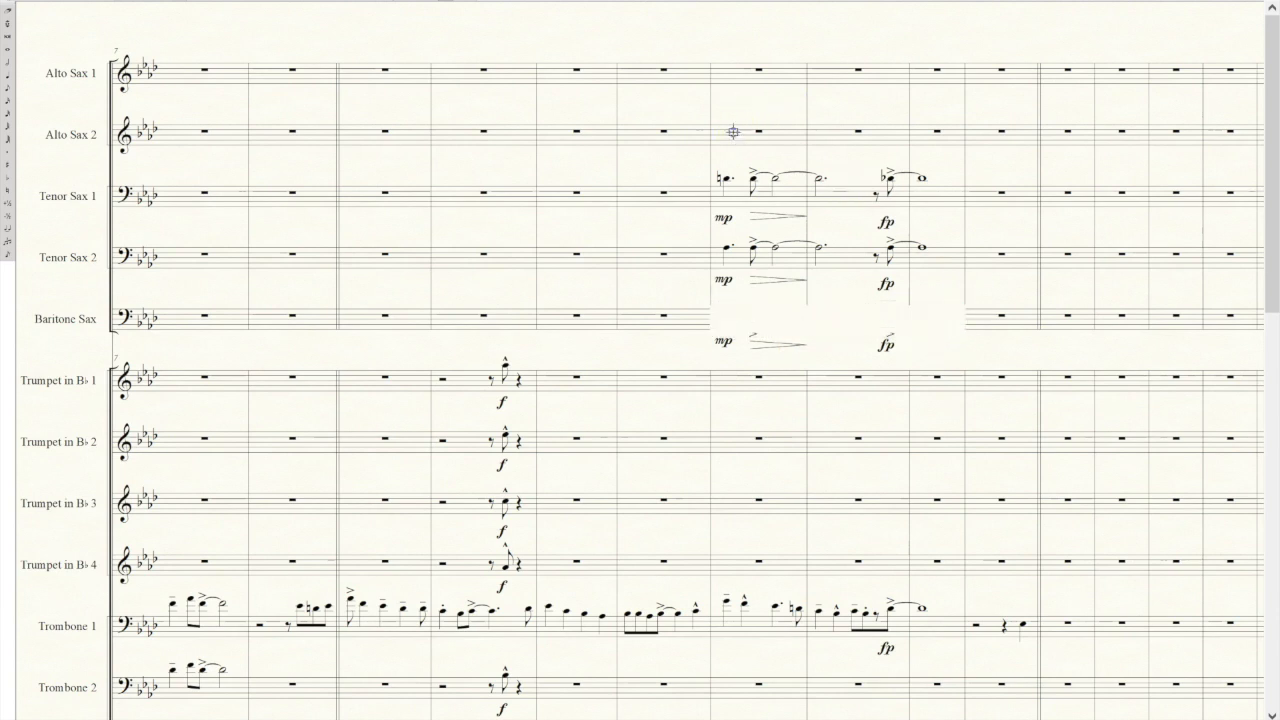
{"action": "key", "text": "ctrl+v"}
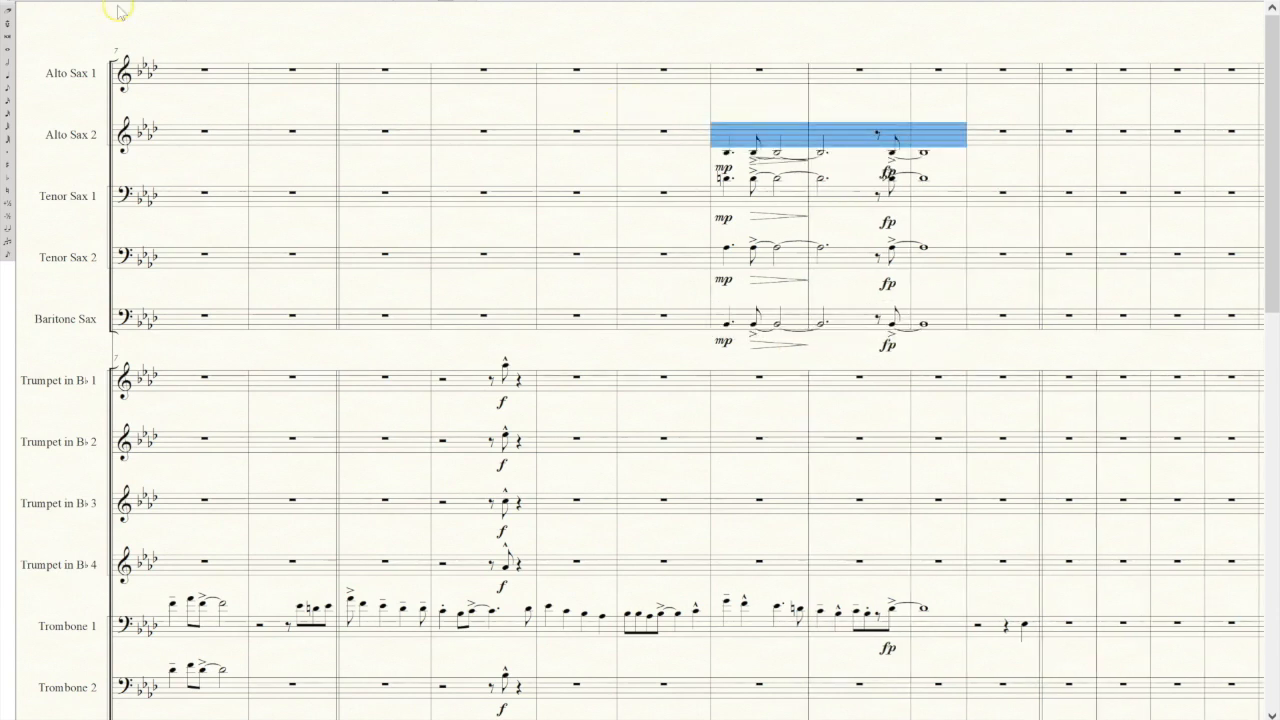
Transpose the Alto Sax 2 phrase up diatonically by a third twice.
{"action": "right_click", "coordinate": [733, 137]}
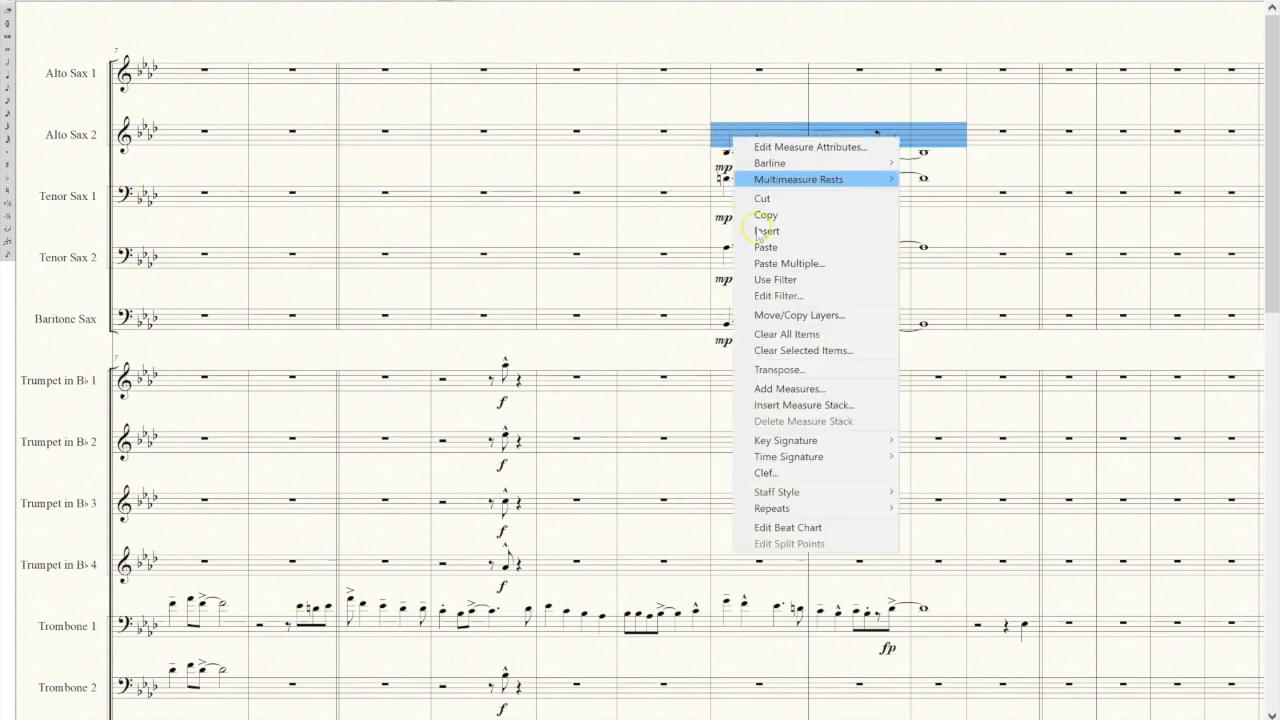
{"action": "left_click", "coordinate": [794, 367]}
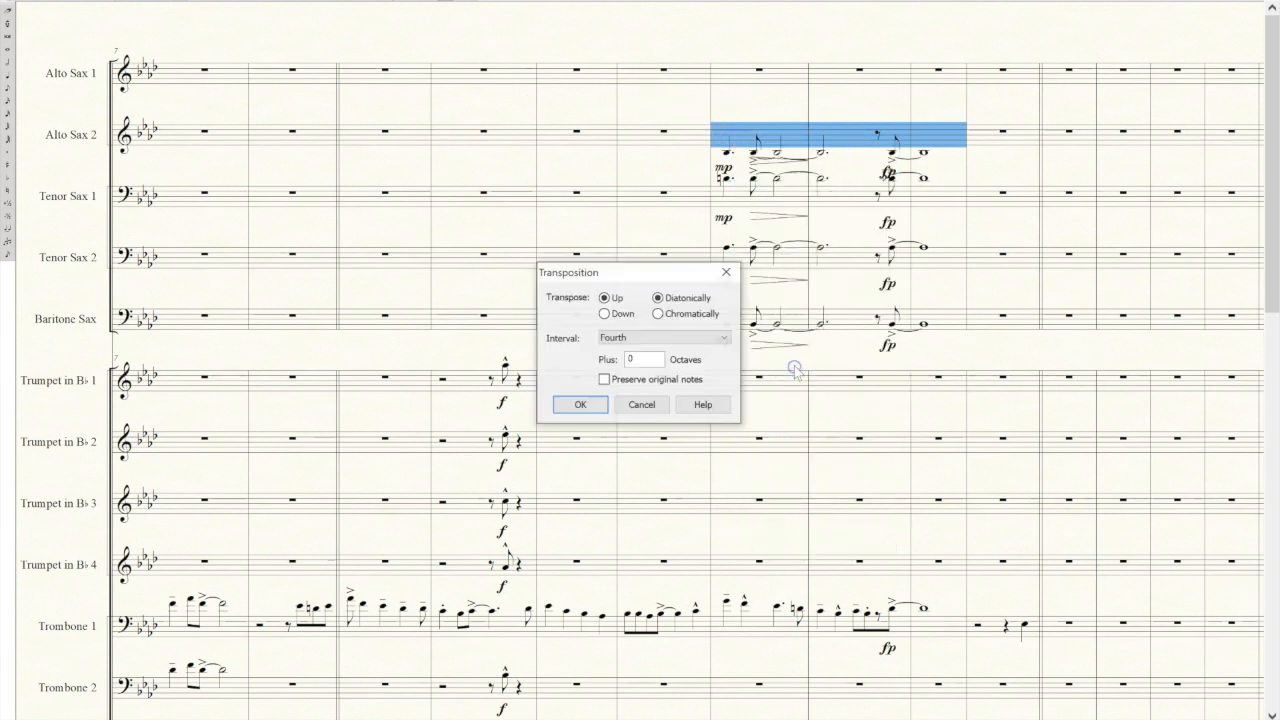
{"action": "left_click", "coordinate": [612, 341]}
{"action": "left_click", "coordinate": [618, 372]}
{"action": "left_click", "coordinate": [580, 404]}
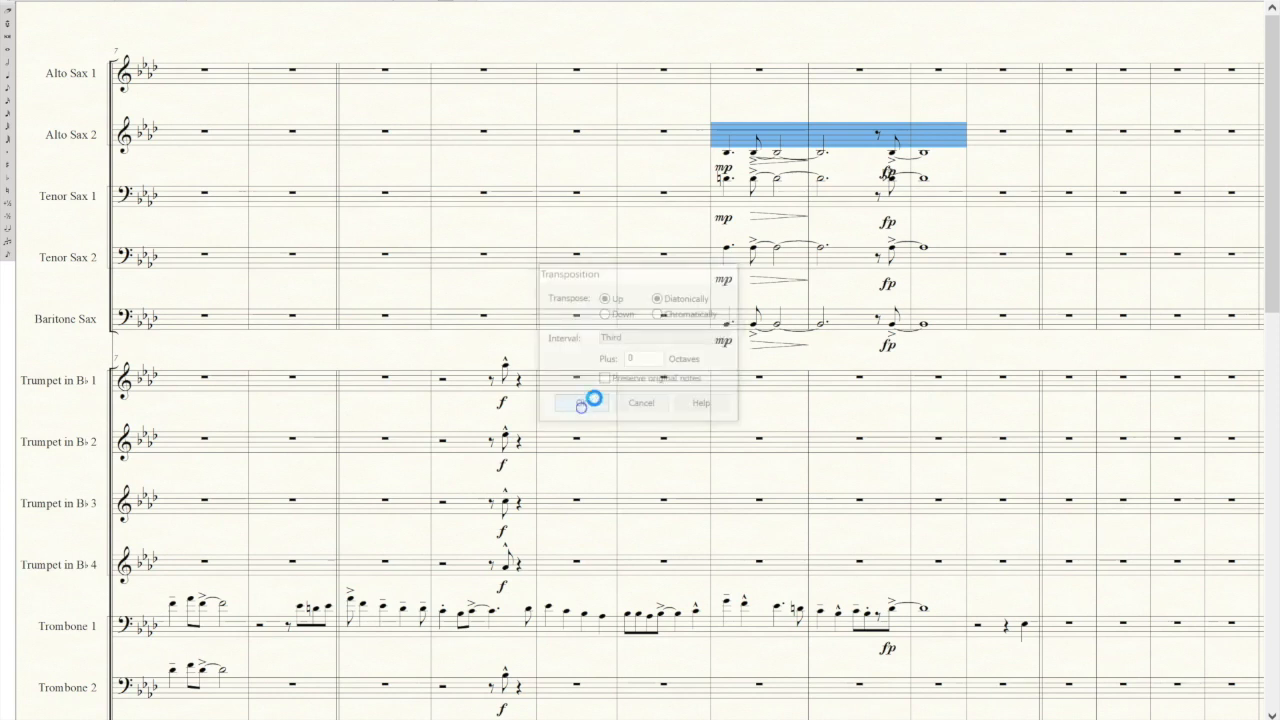
{"action": "right_click", "coordinate": [748, 139]}
{"action": "left_click", "coordinate": [785, 367]}
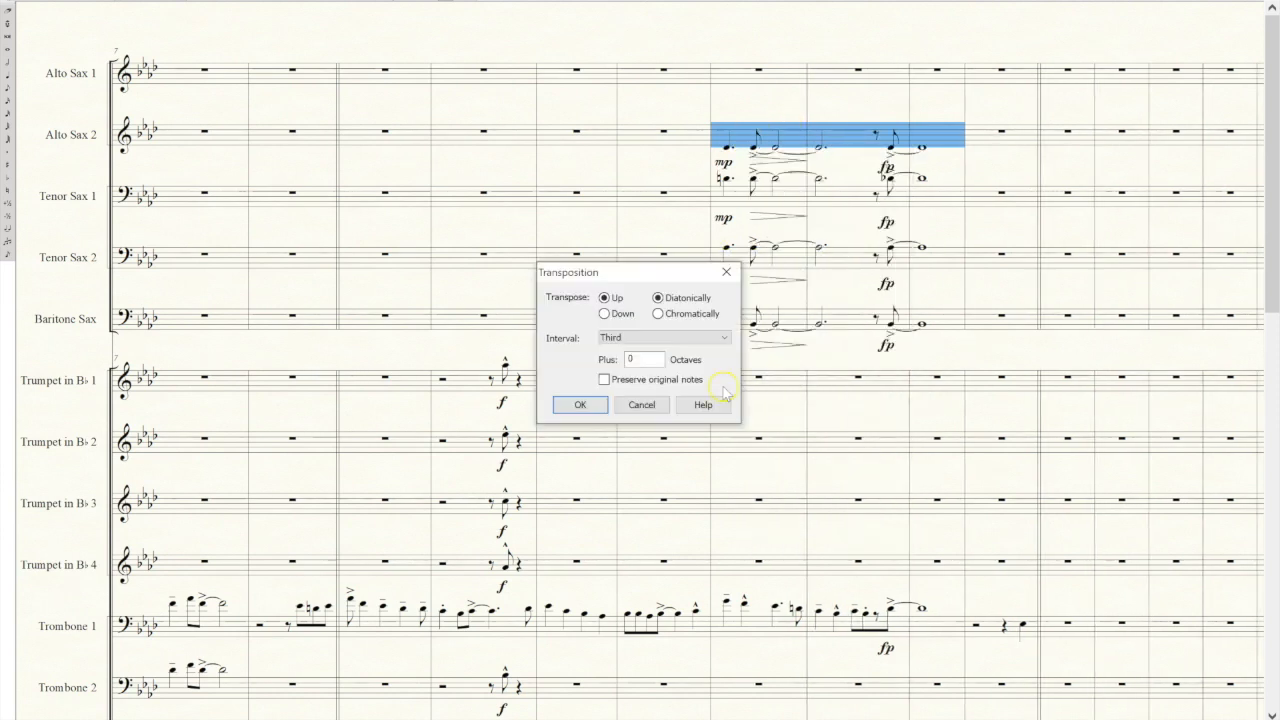
{"action": "left_click", "coordinate": [581, 405]}
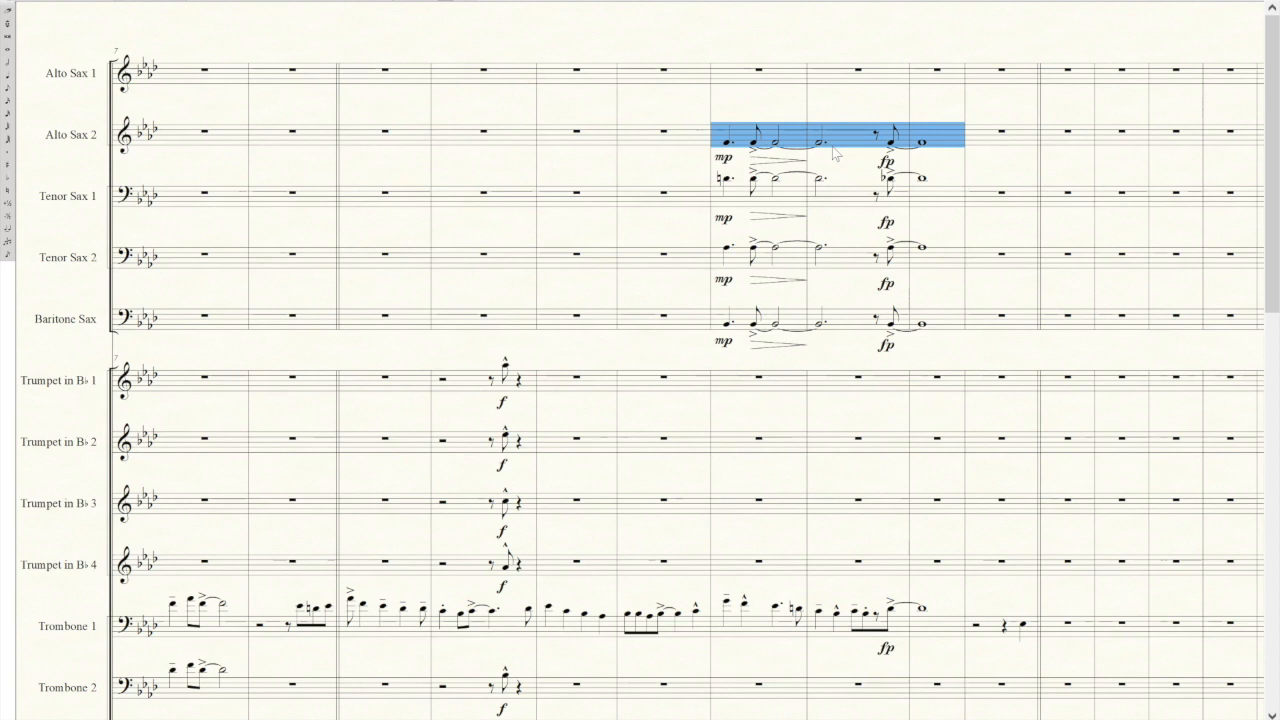
Copy the Alto Sax 2 phrase into Alto Sax 1 and transpose it up diatonically by a fifth.
{"action": "left_click", "coordinate": [772, 80]}
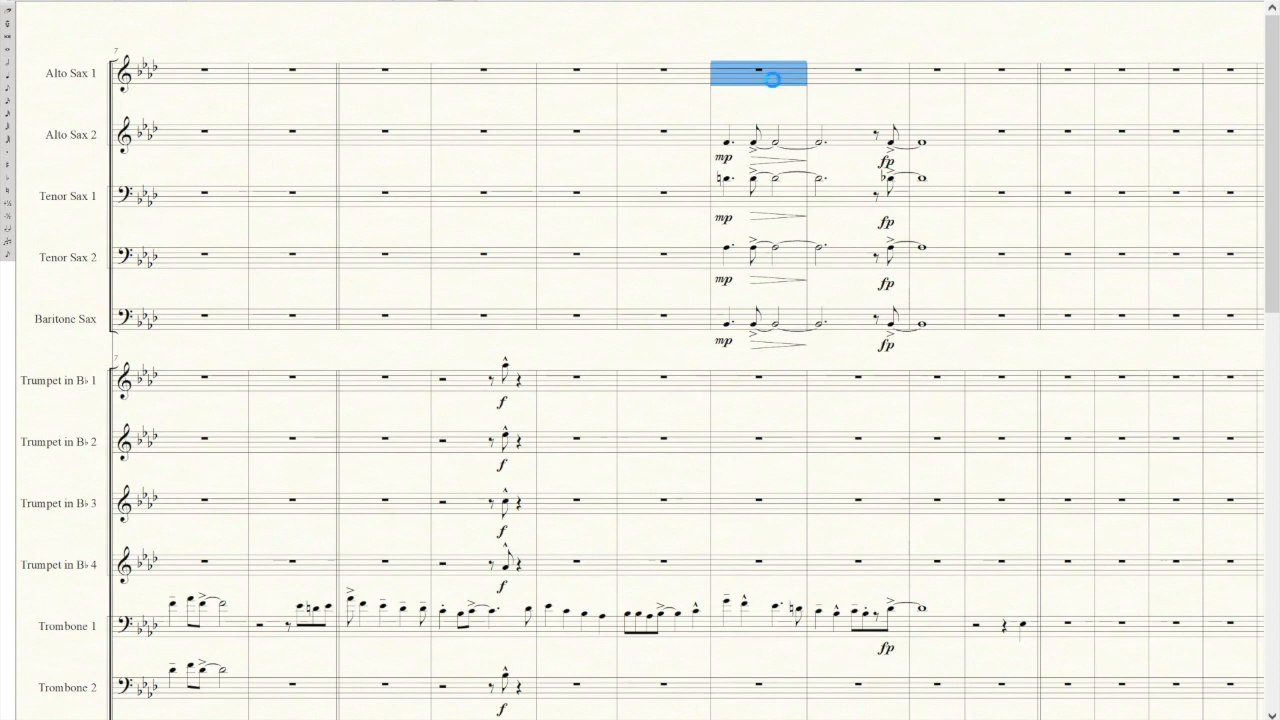
{"action": "key", "text": "ctrl+v"}
{"action": "right_click", "coordinate": [780, 78]}
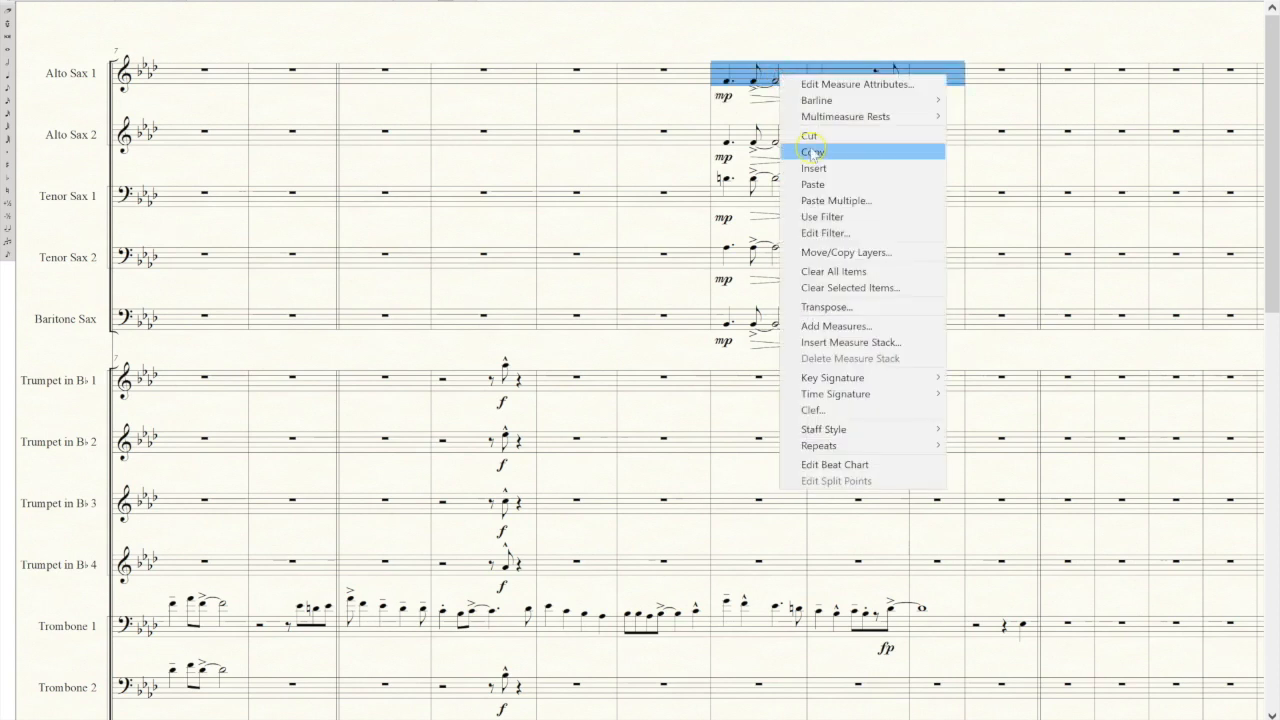
{"action": "left_click", "coordinate": [833, 307]}
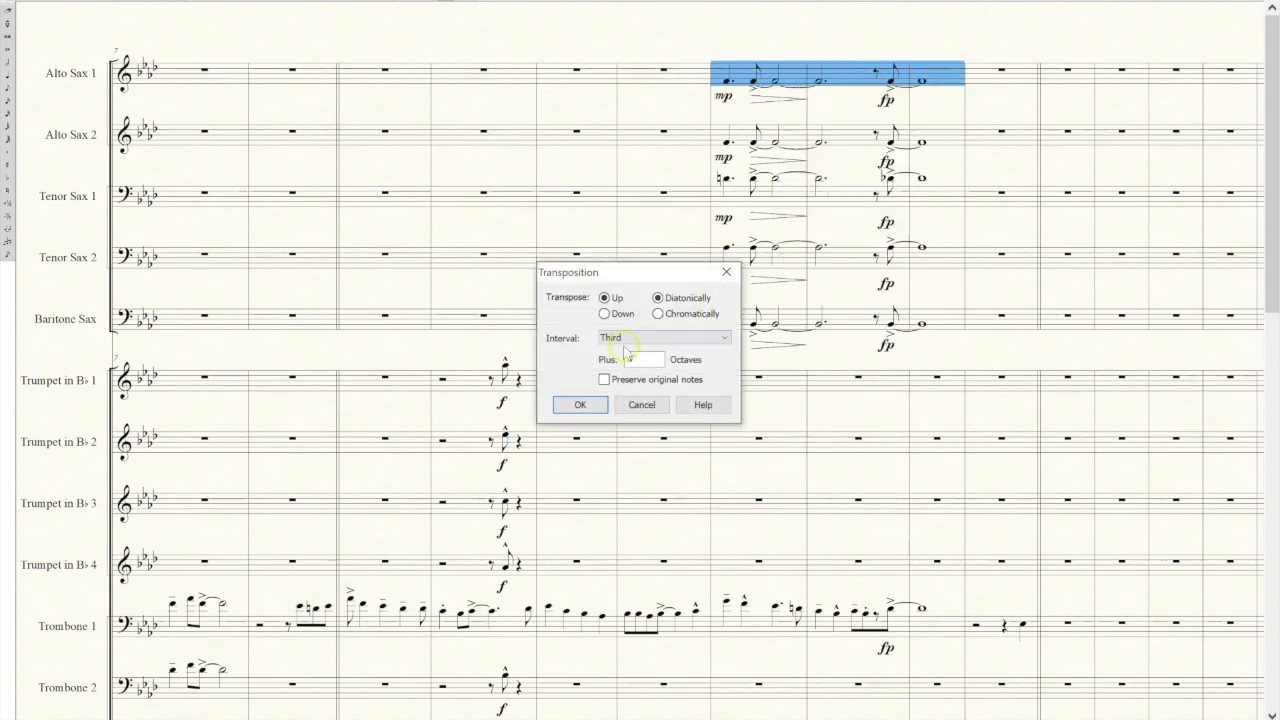
{"action": "left_click", "coordinate": [630, 338]}
{"action": "left_click", "coordinate": [610, 393]}
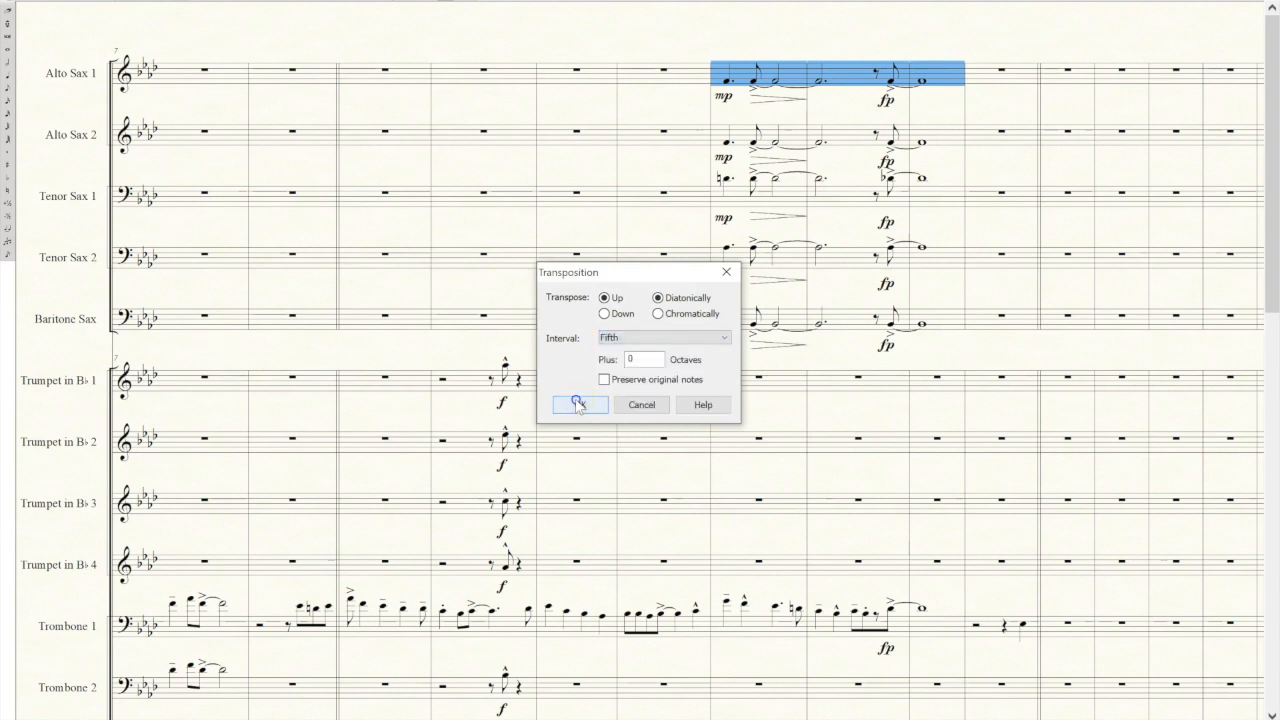
{"action": "left_click", "coordinate": [590, 404]}
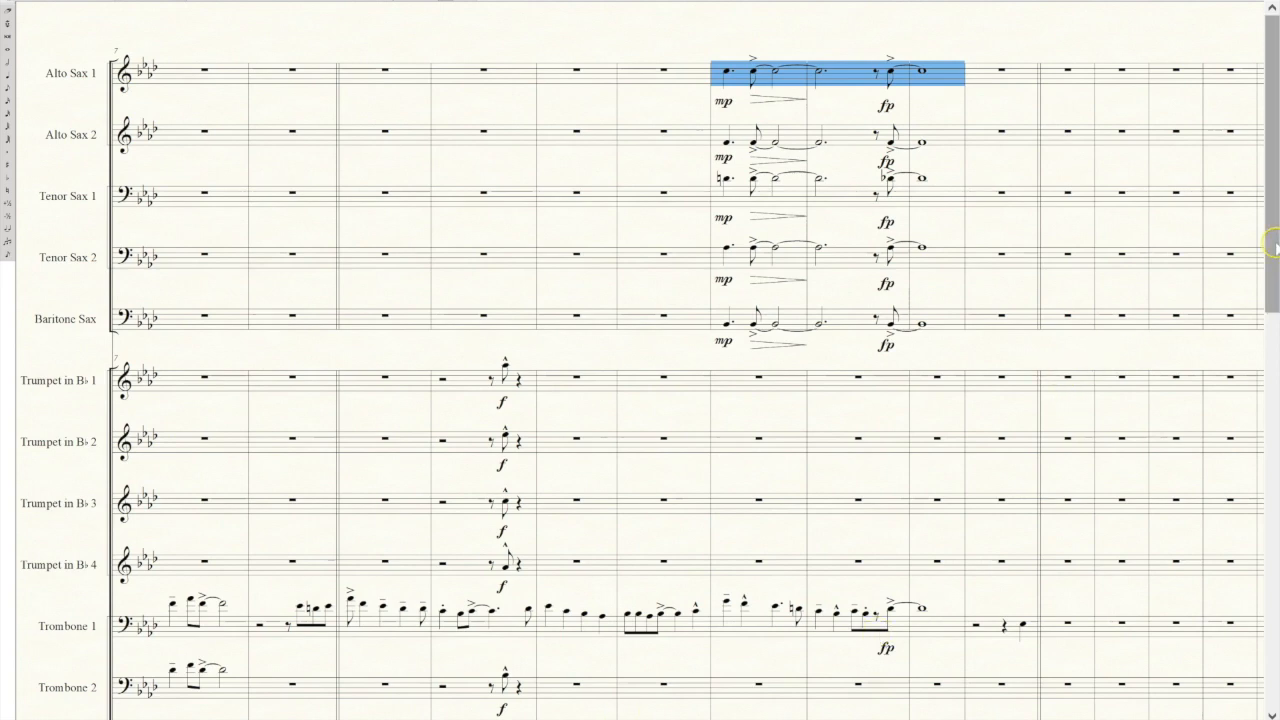
Switch the score to Page View and open the zoom options.
{"action": "mouse_move", "coordinate": [1275, 250]}
{"action": "left_mouse_down"}
{"action": "mouse_move", "coordinate": [1276, 283]}
{"action": "mouse_move", "coordinate": [1273, 238]}
{"action": "left_mouse_up"}
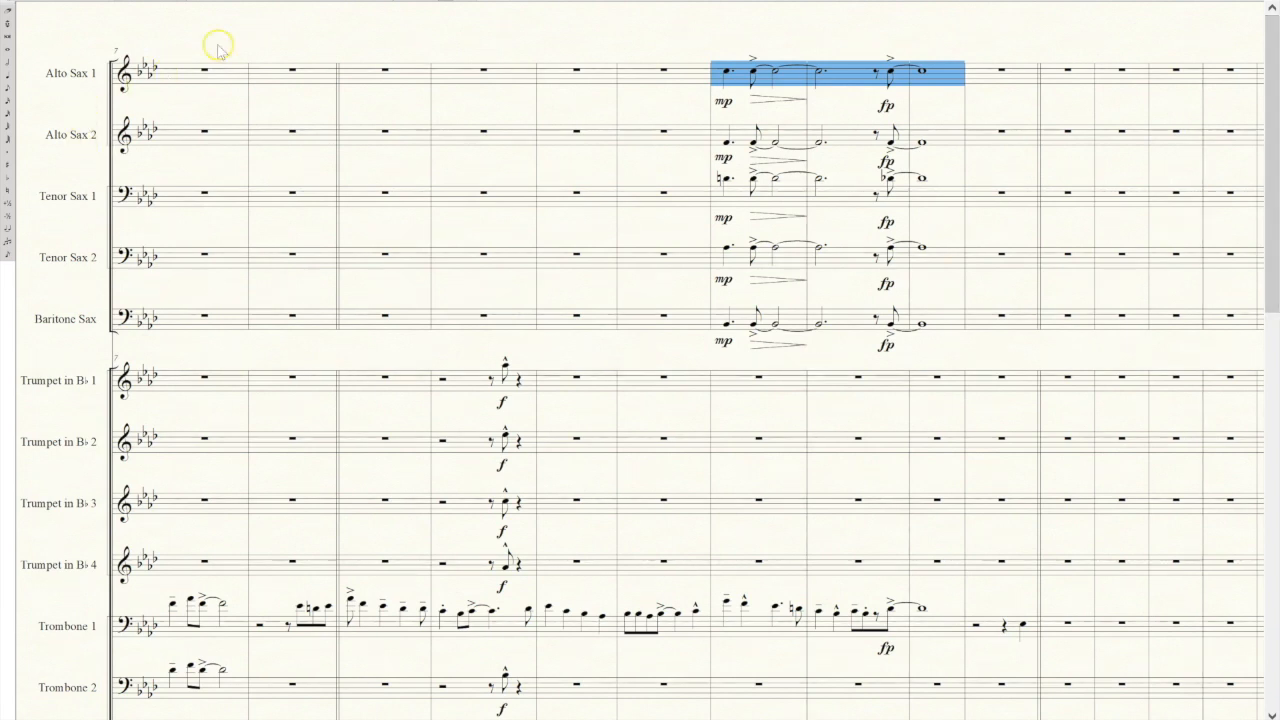
{"action": "left_click", "coordinate": [115, 1]}
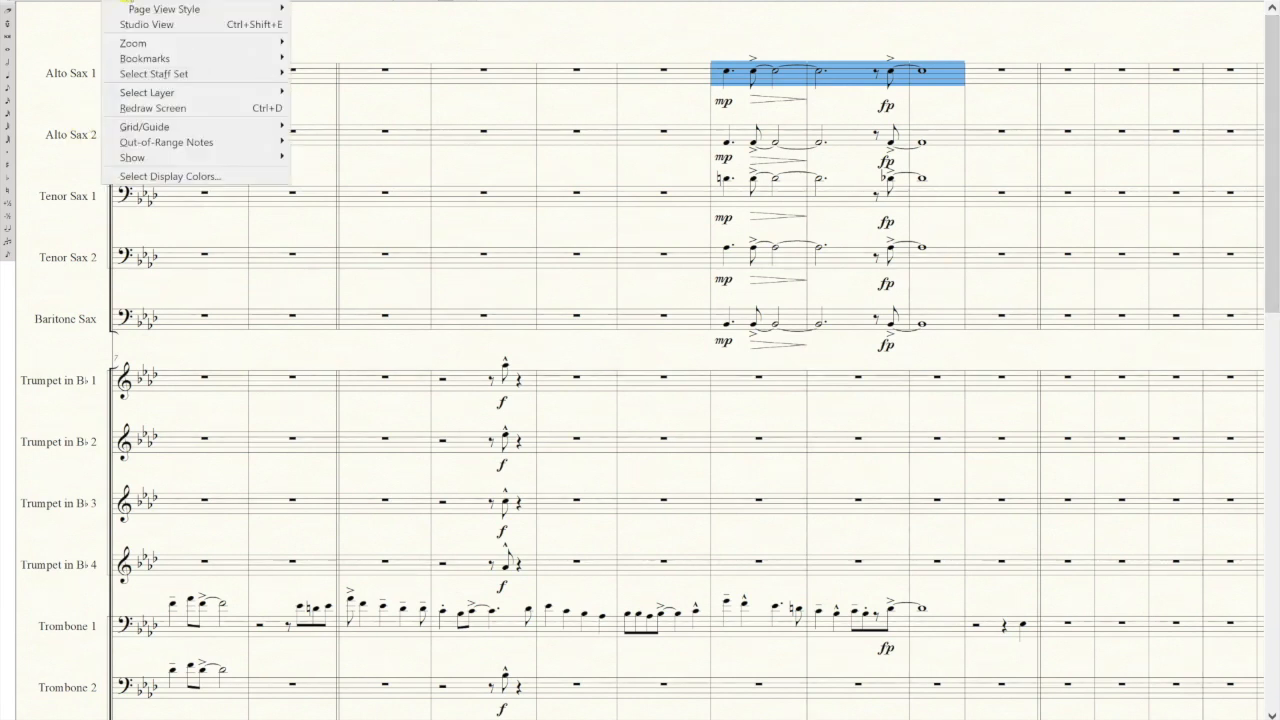
{"action": "left_click", "coordinate": [135, 2]}
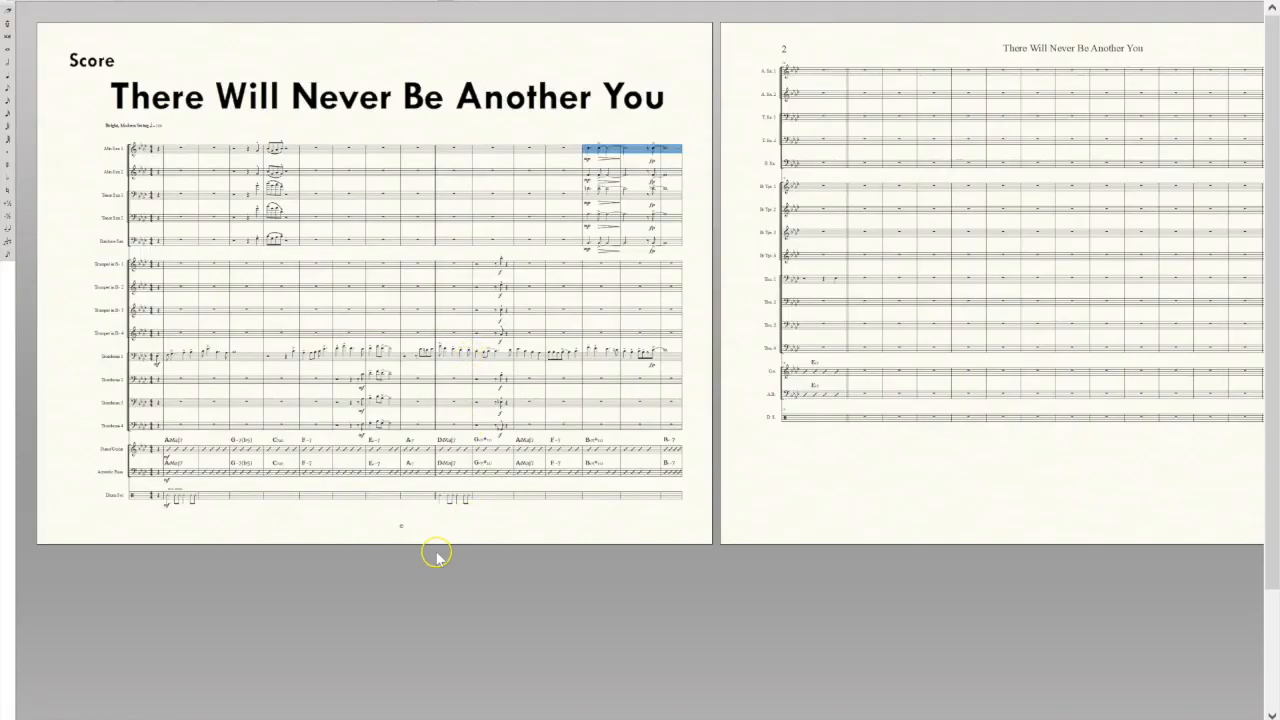
{"action": "left_click", "coordinate": [135, 2]}
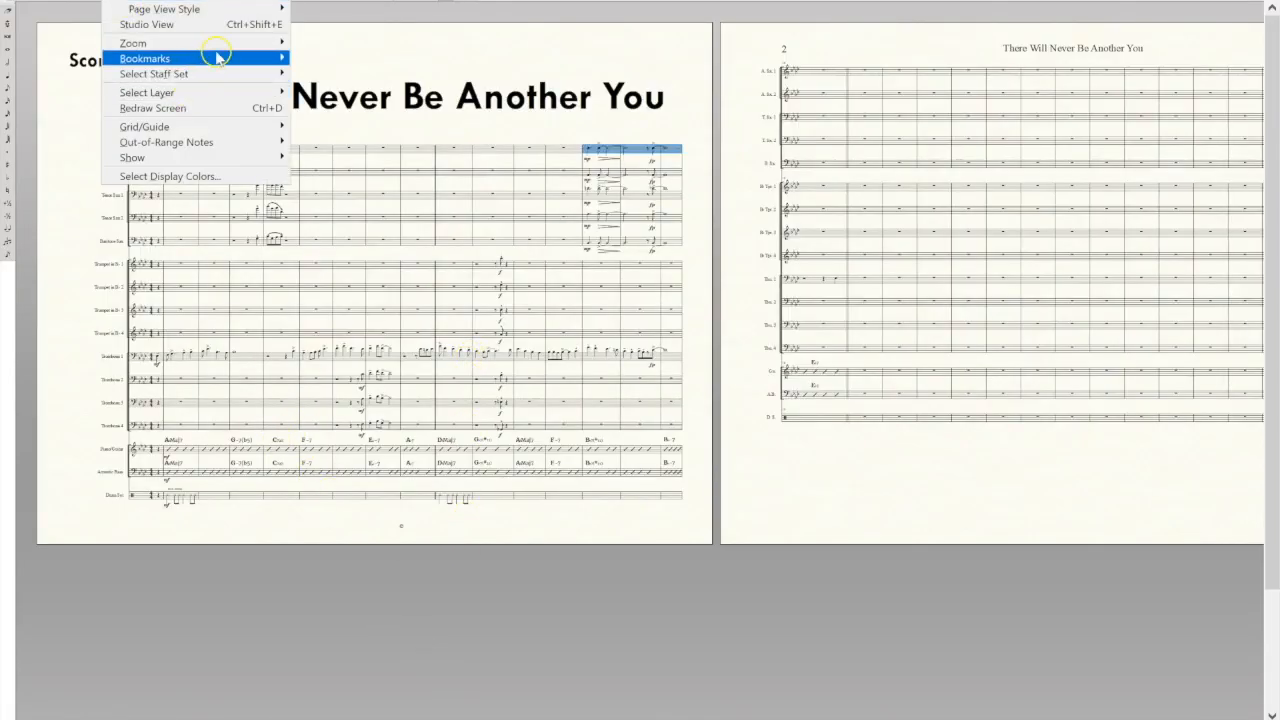
{"action": "mouse_move", "coordinate": [229, 44]}
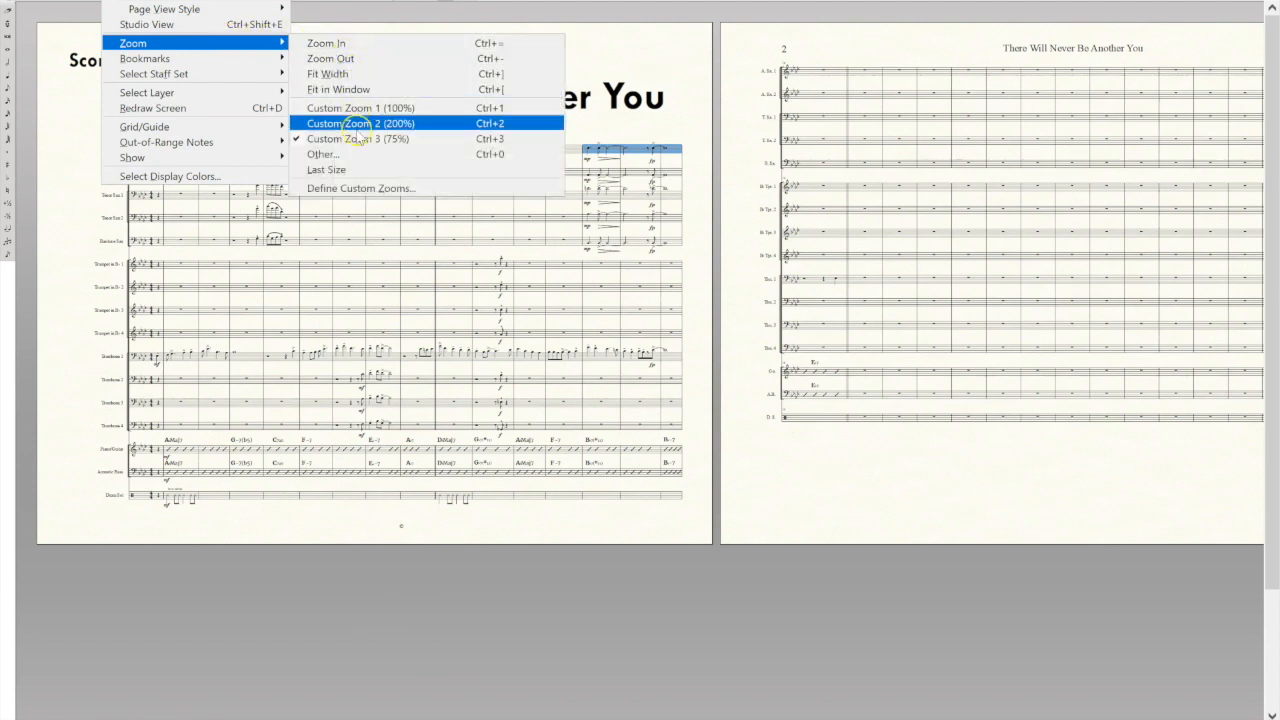